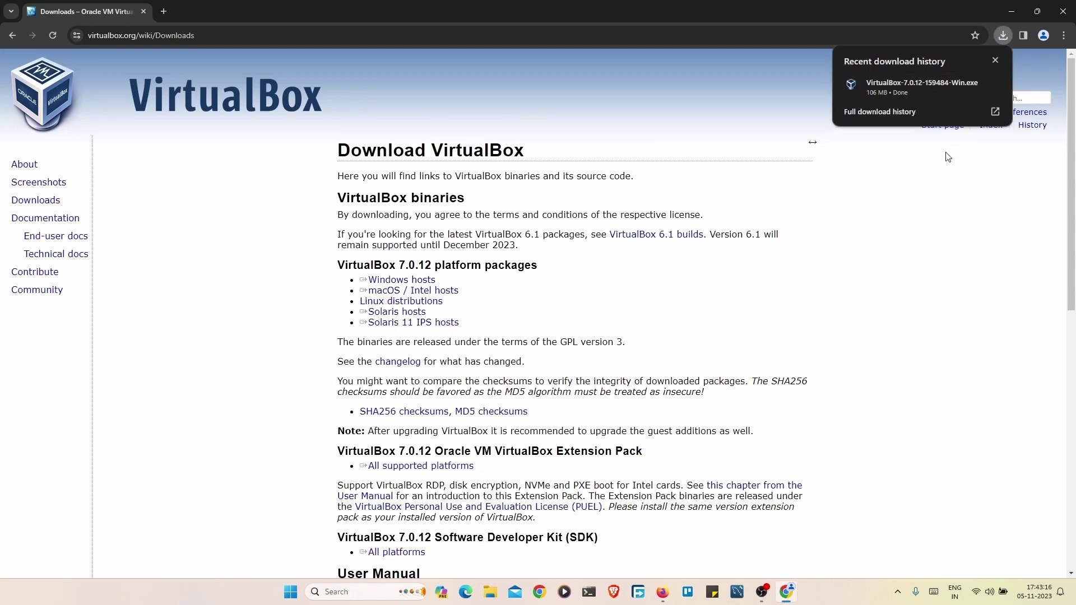
- Run the downloaded VirtualBox-7.0.12-159484-Win.exe installer from Chrome's download bubble
click(903, 85)
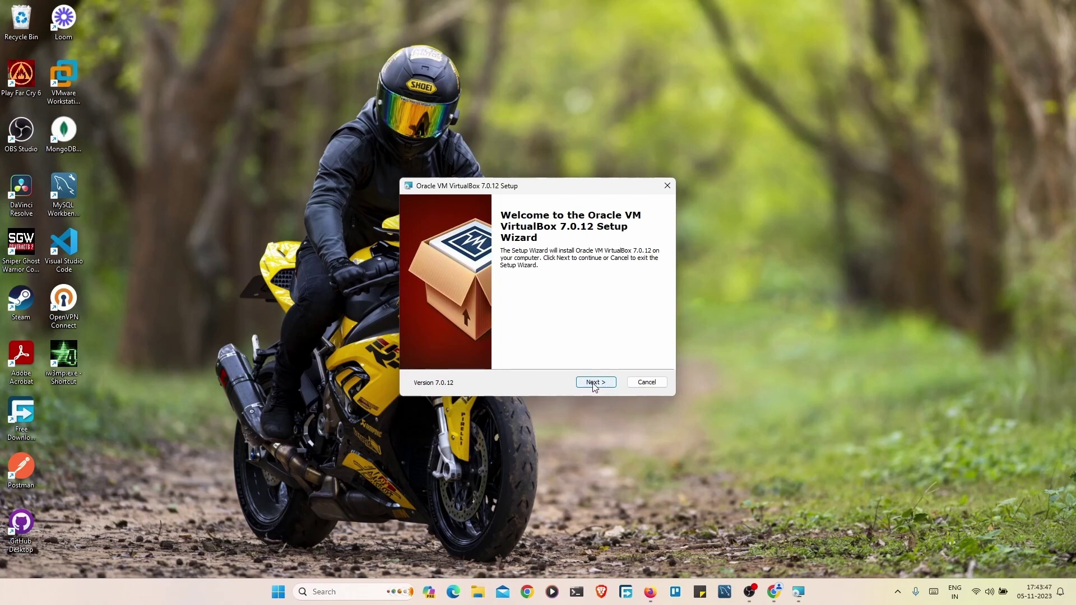
- Install VirtualBox 7.0.12 with default features, accepting the network-interface and Python-dependency warnings
click(595, 383)
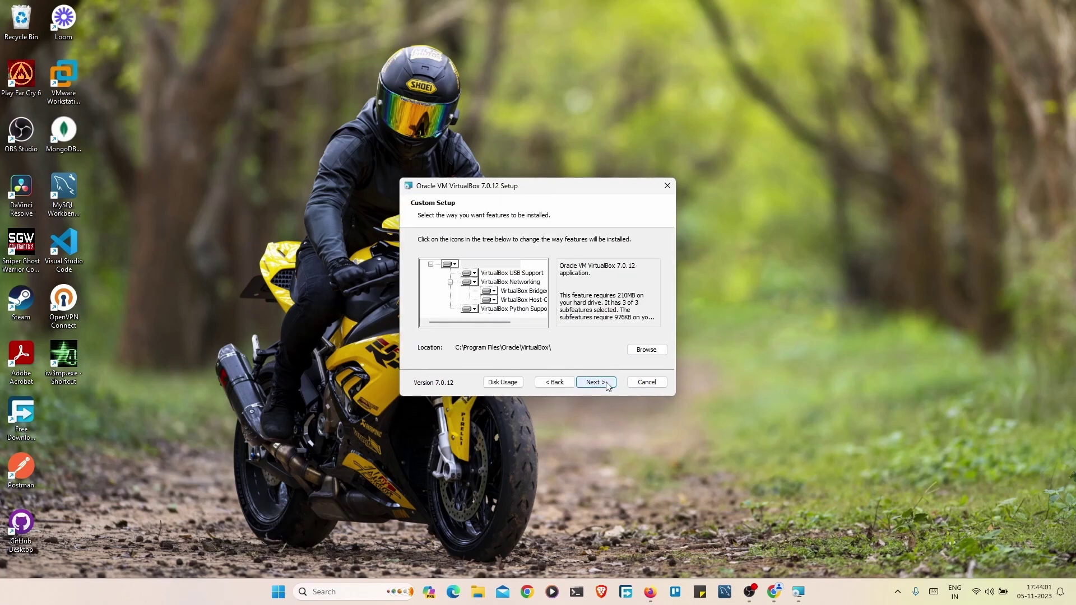
click(608, 385)
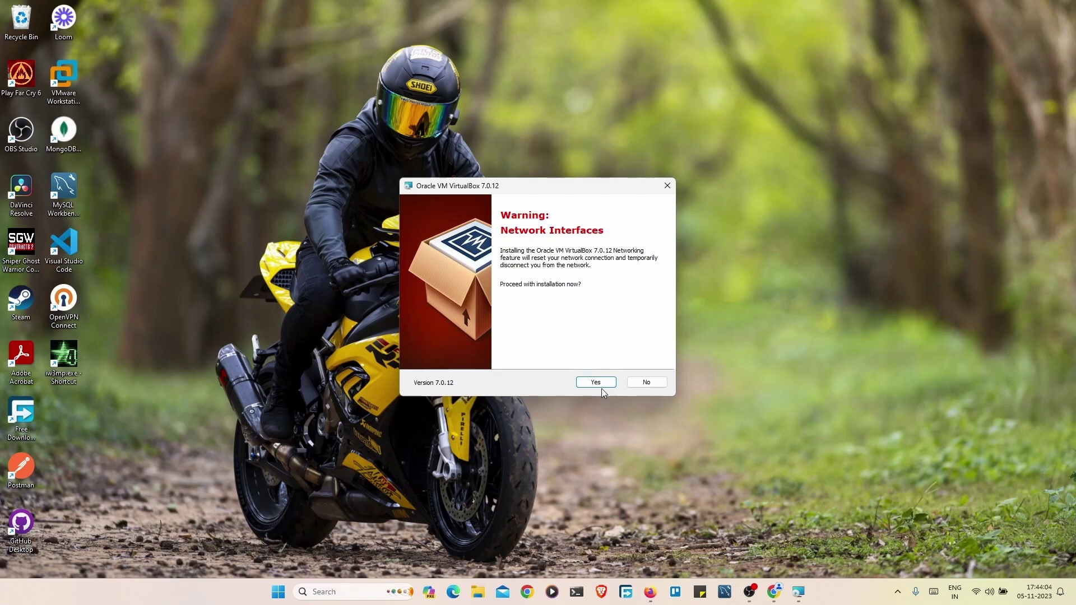
click(602, 386)
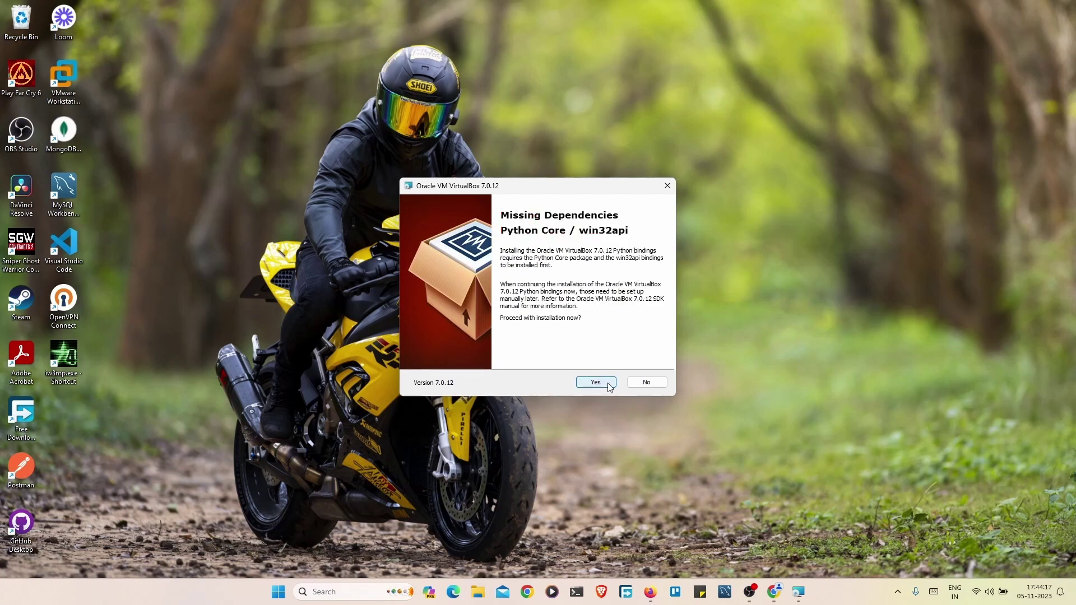
click(610, 387)
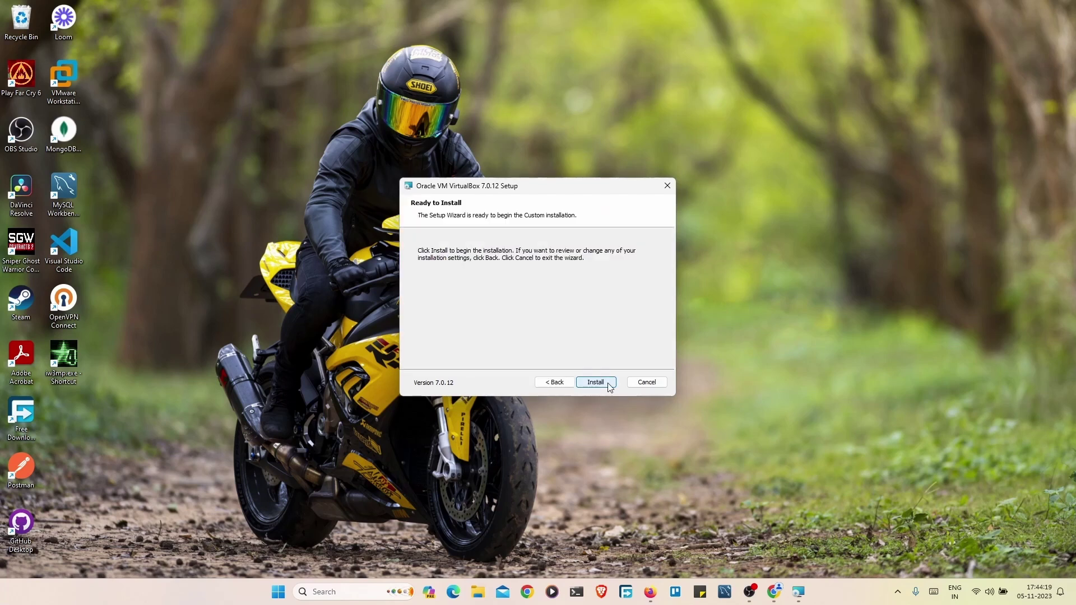
click(596, 382)
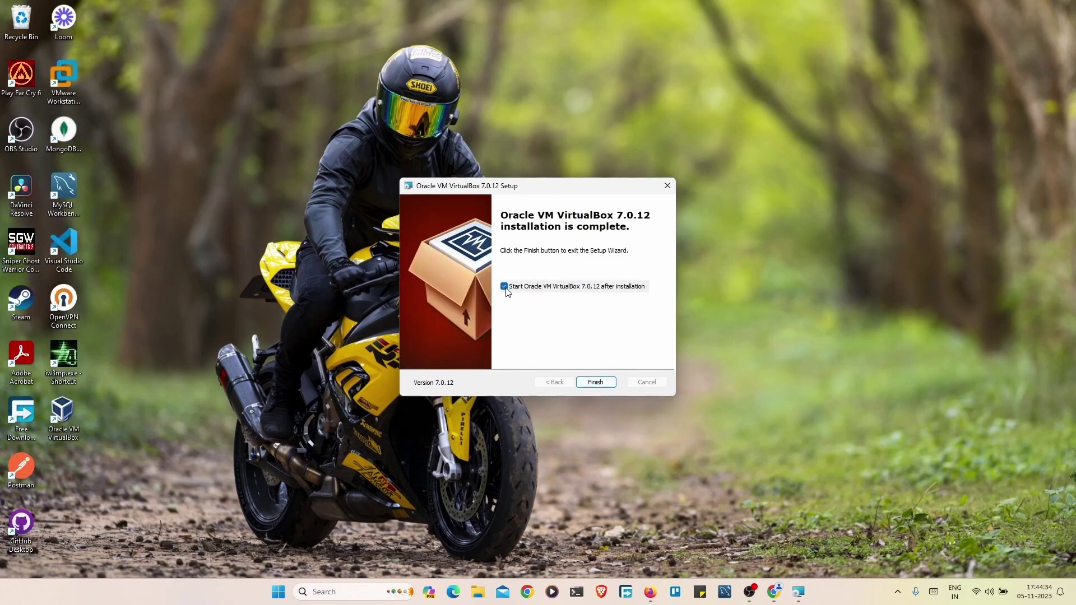
click(602, 383)
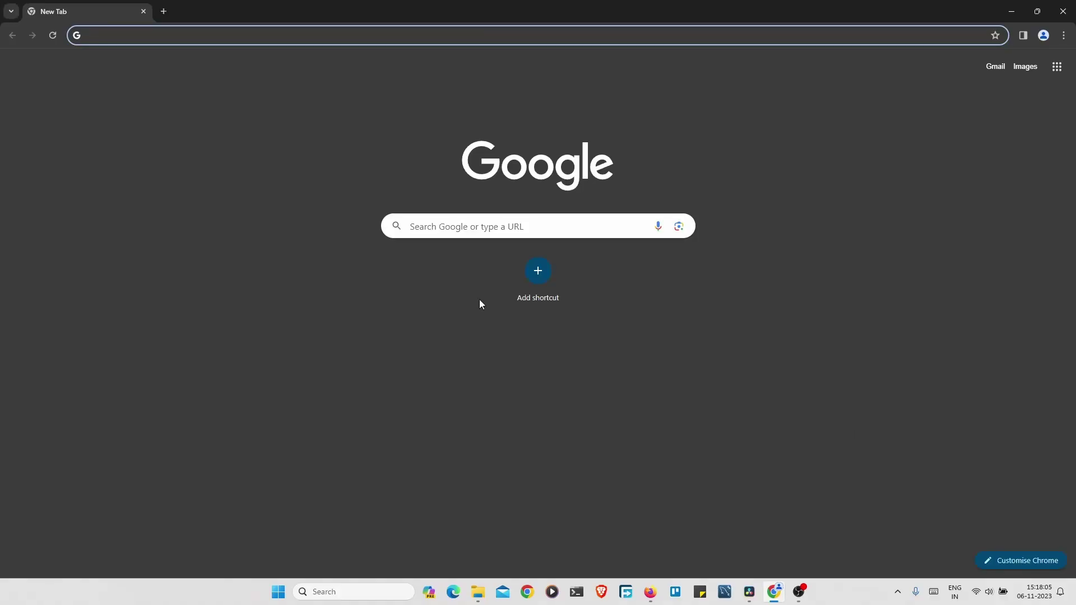
- Search Google for 'ubuntu server', open ubuntu.com's Get Ubuntu Server page and accept cookies
click(481, 220)
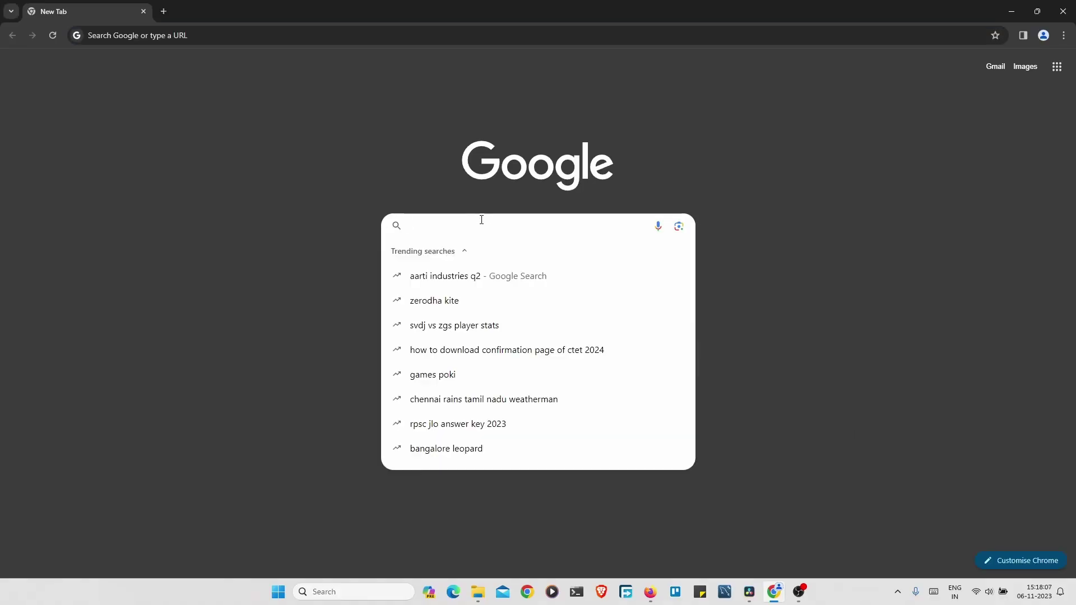
text(ubunut s)
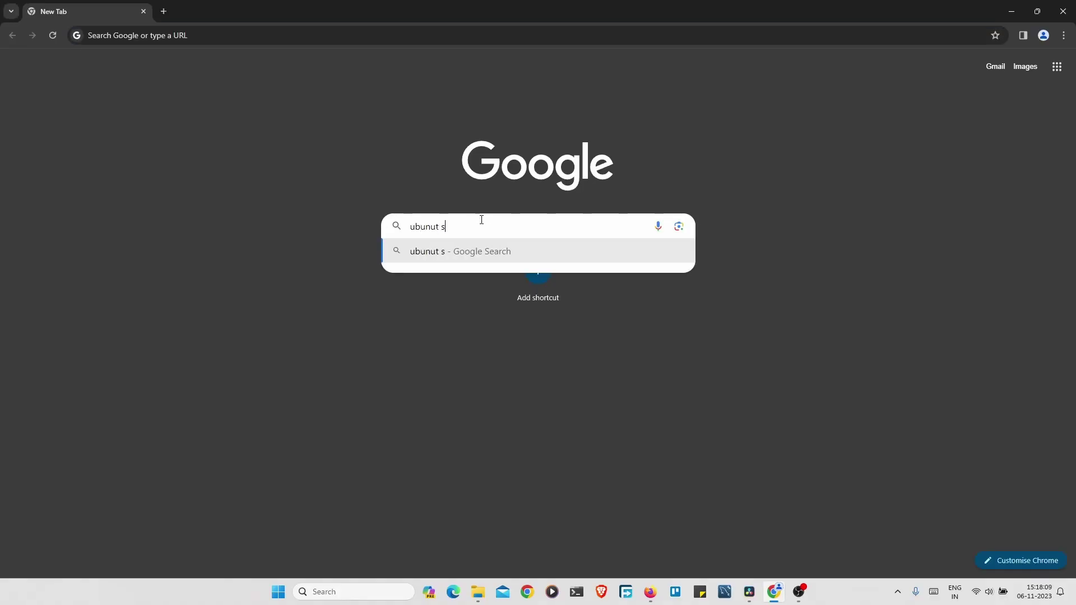
key(BackSpace)
key(BackSpace)
text(tu server)
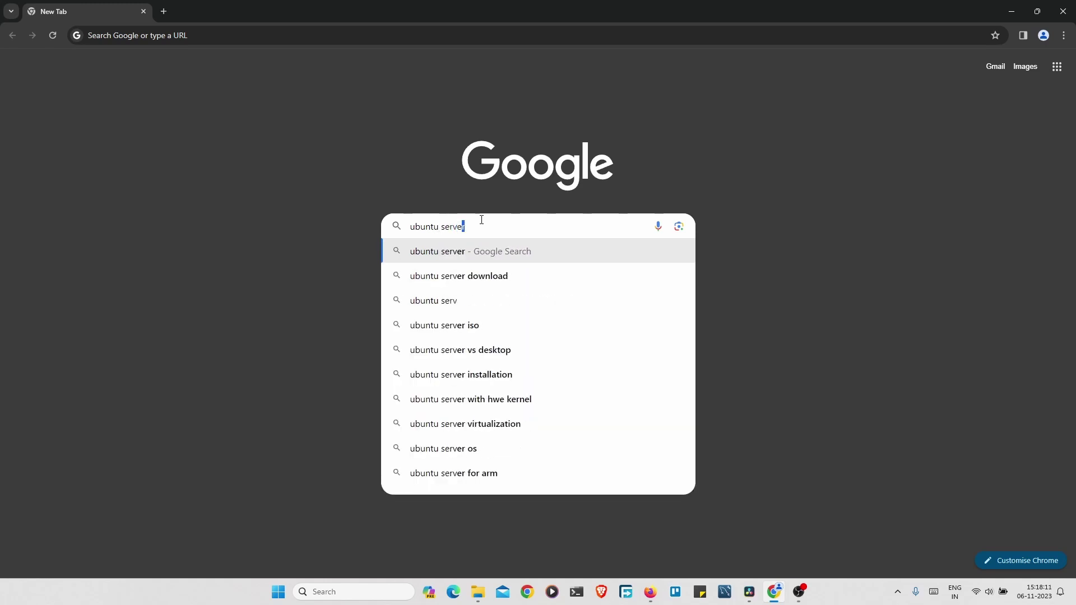
key(Return)
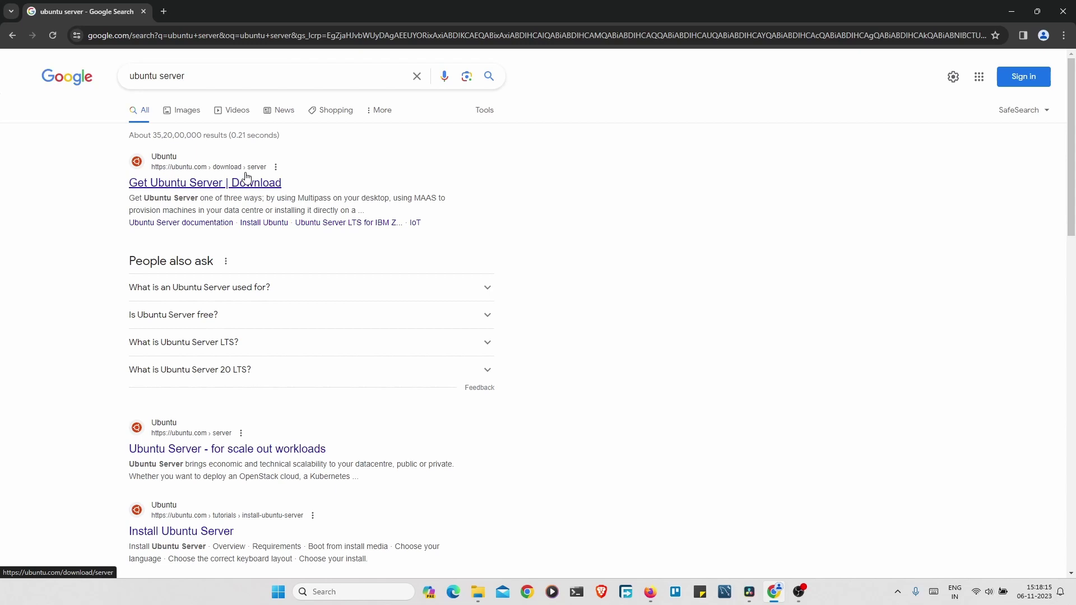
click(269, 182)
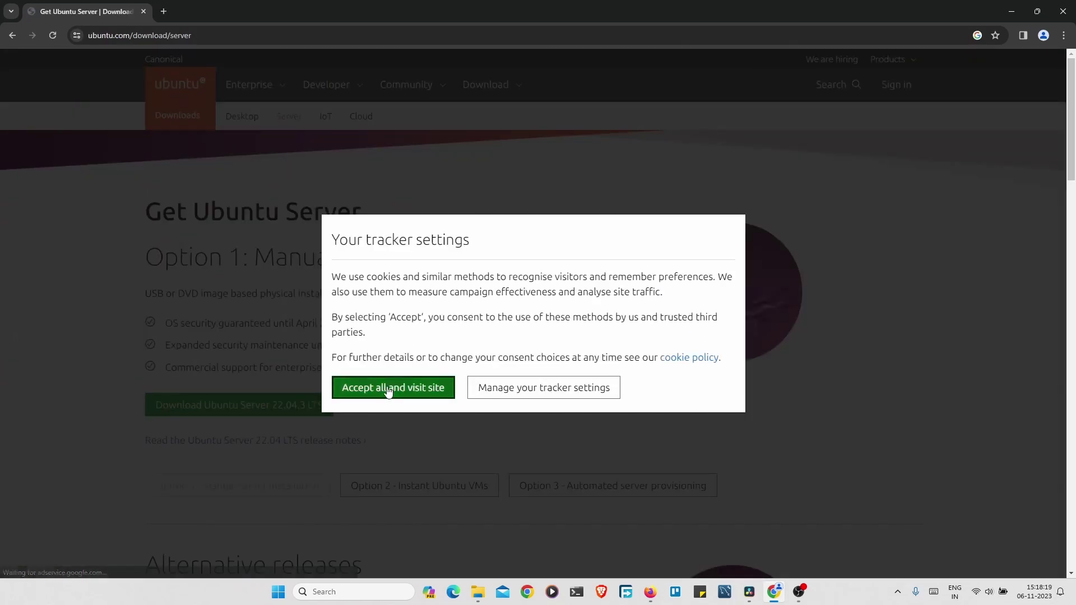
click(392, 386)
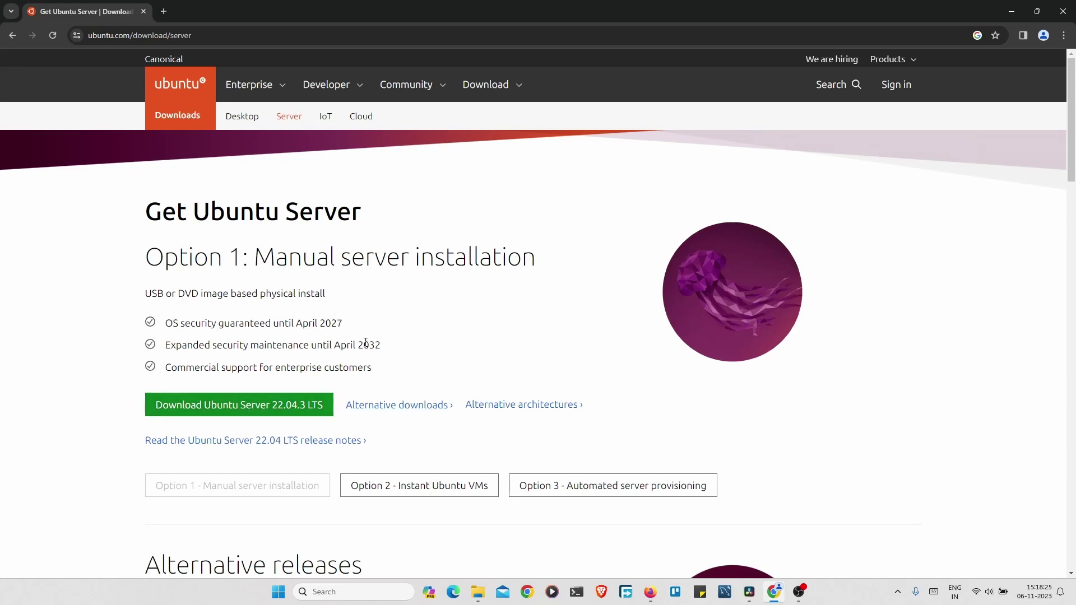
- Download the Ubuntu Server 22.04.3 LTS ISO, cancelling and restarting the download once
click(277, 406)
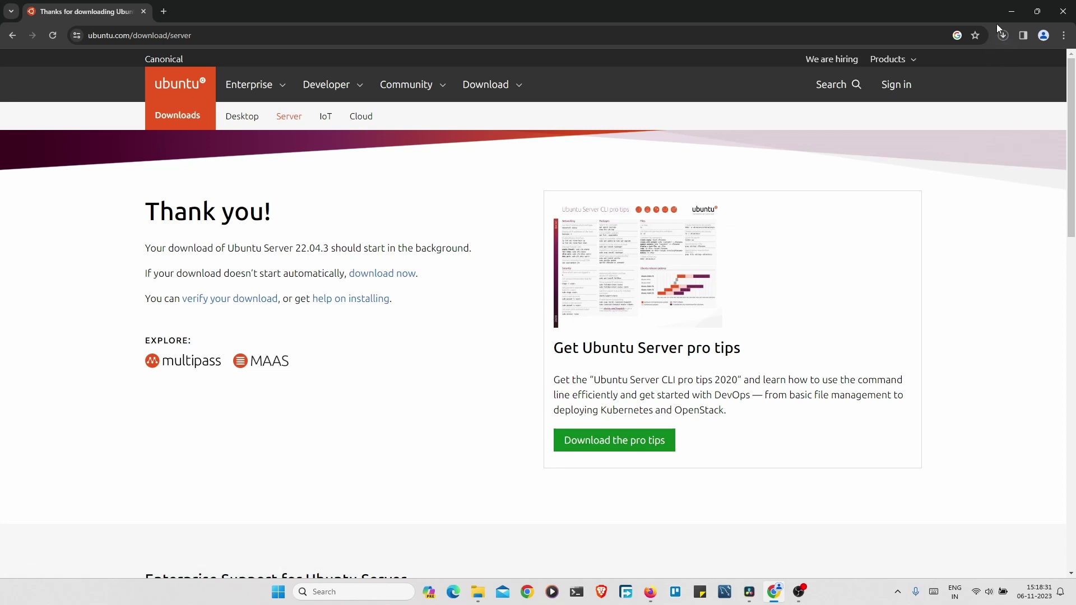
click(1004, 36)
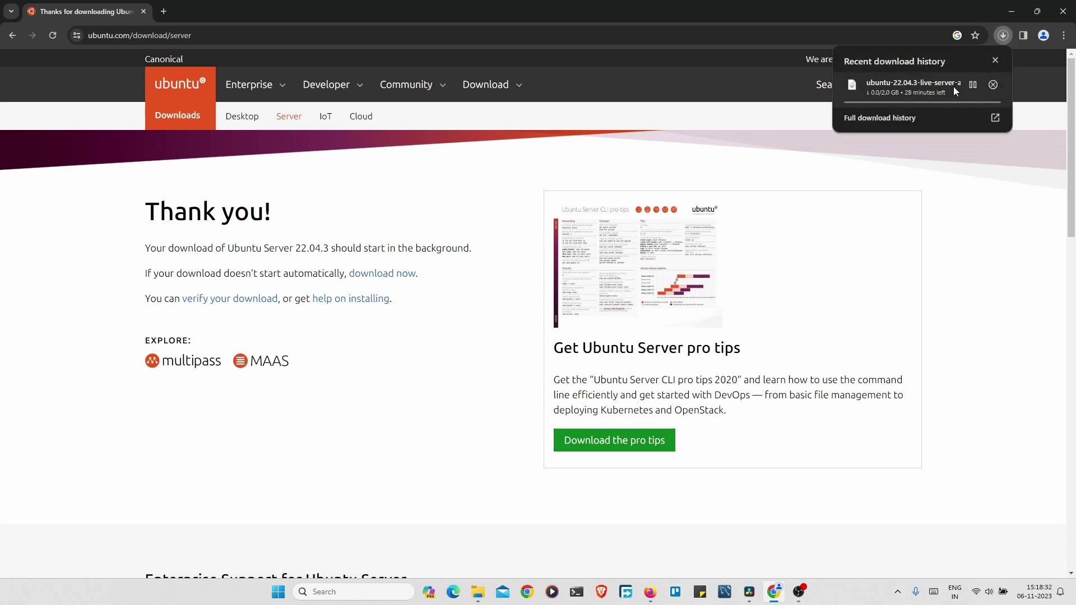
click(995, 87)
click(995, 60)
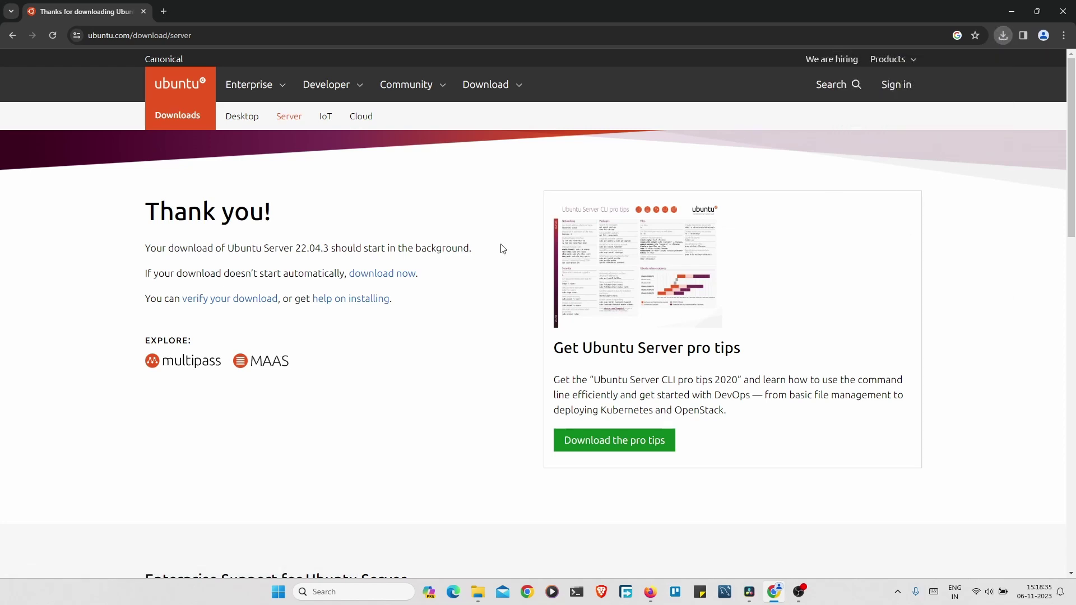
click(391, 275)
click(1003, 35)
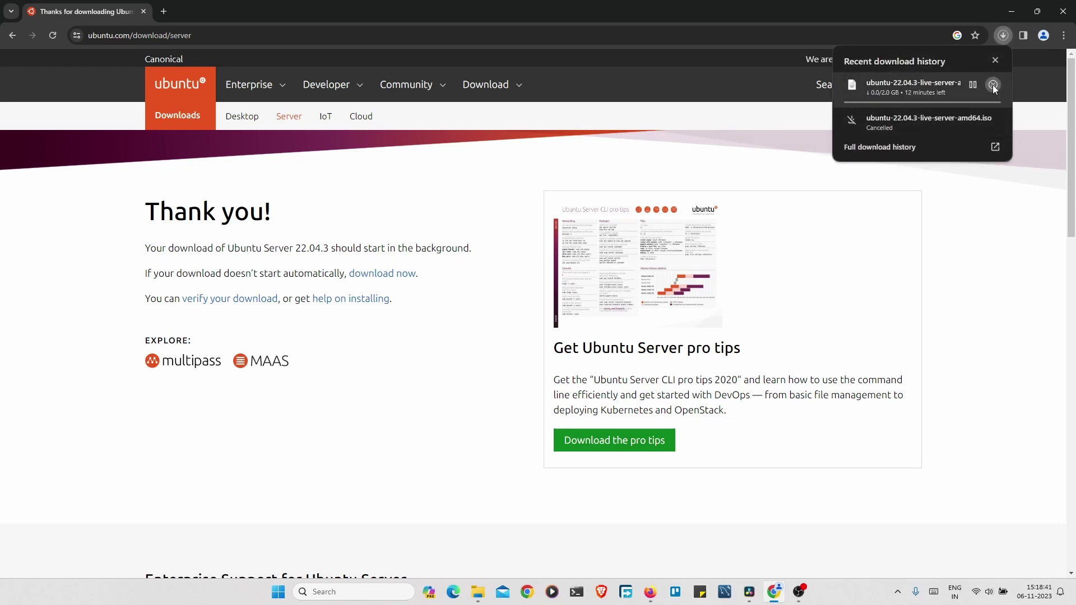
click(993, 85)
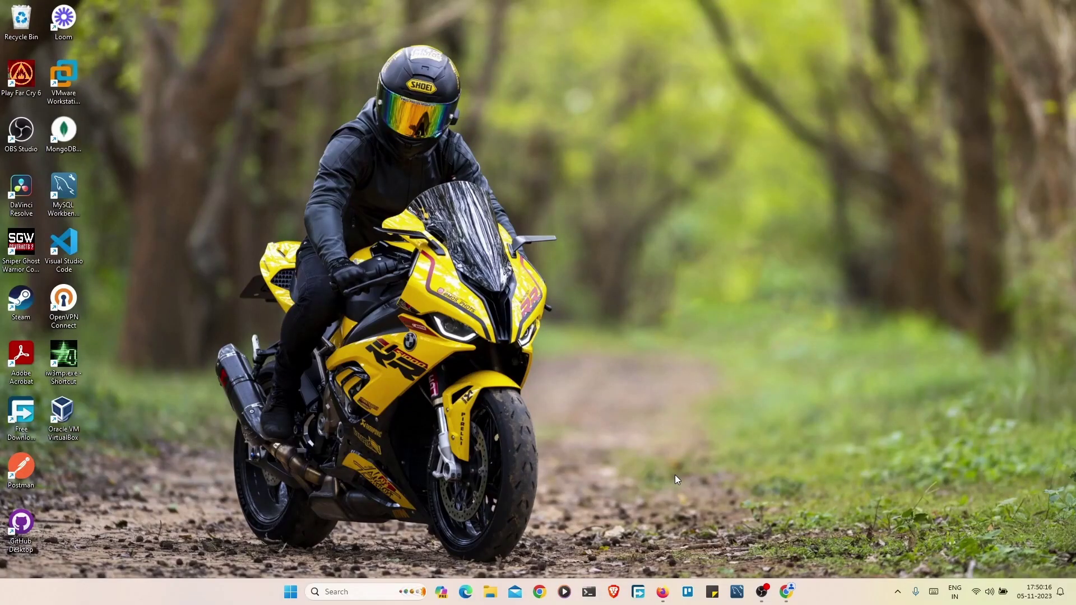
- Launch VirtualBox and start a new VM named ubuntu in D:\VirtualBox VMs
click(71, 414)
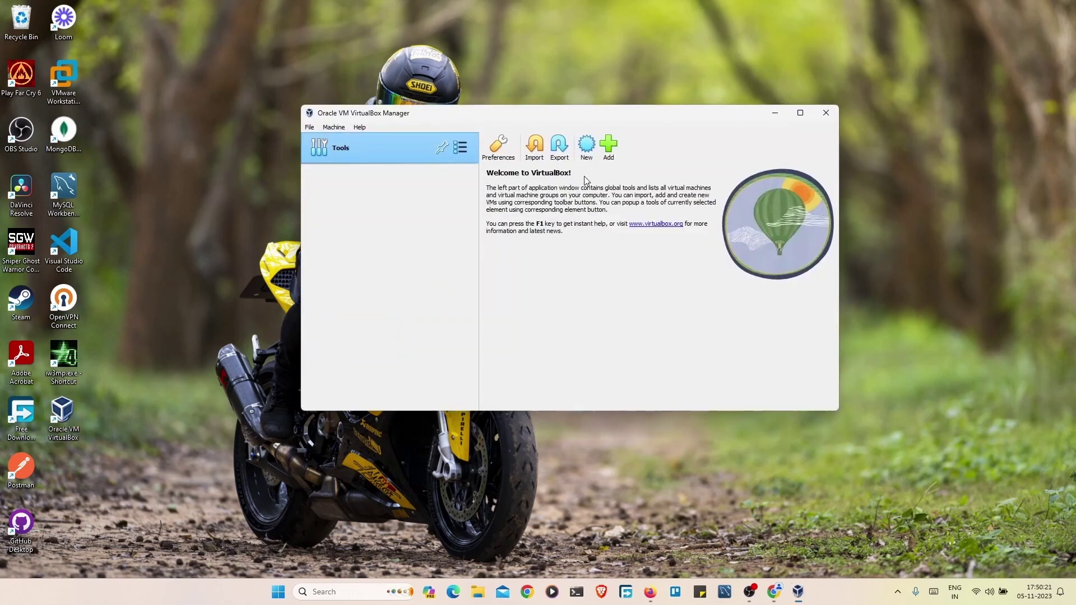
click(587, 147)
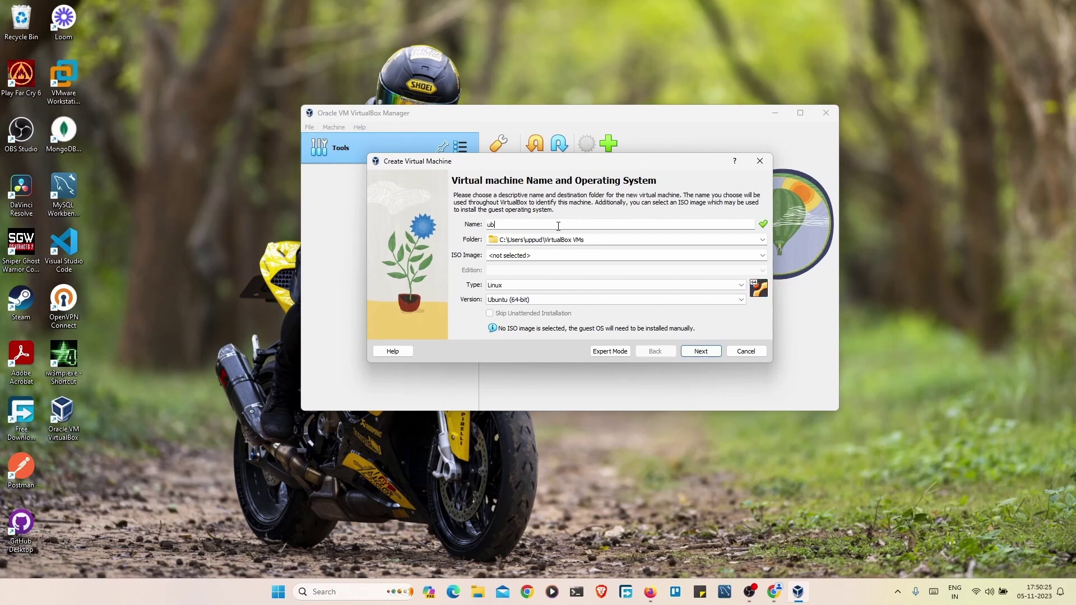
text(untu)
drag(528, 240, 484, 252)
text(D:)
key(Delete)
- Use the ubuntu-22.04.1-live-server-amd64.iso image and skip unattended installation
click(762, 255)
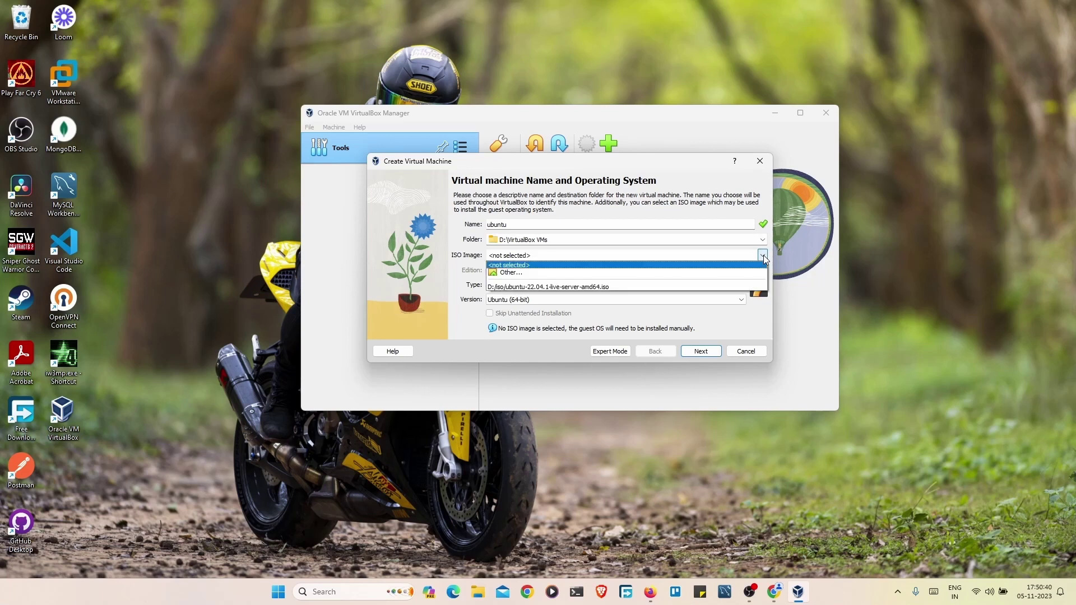
click(532, 275)
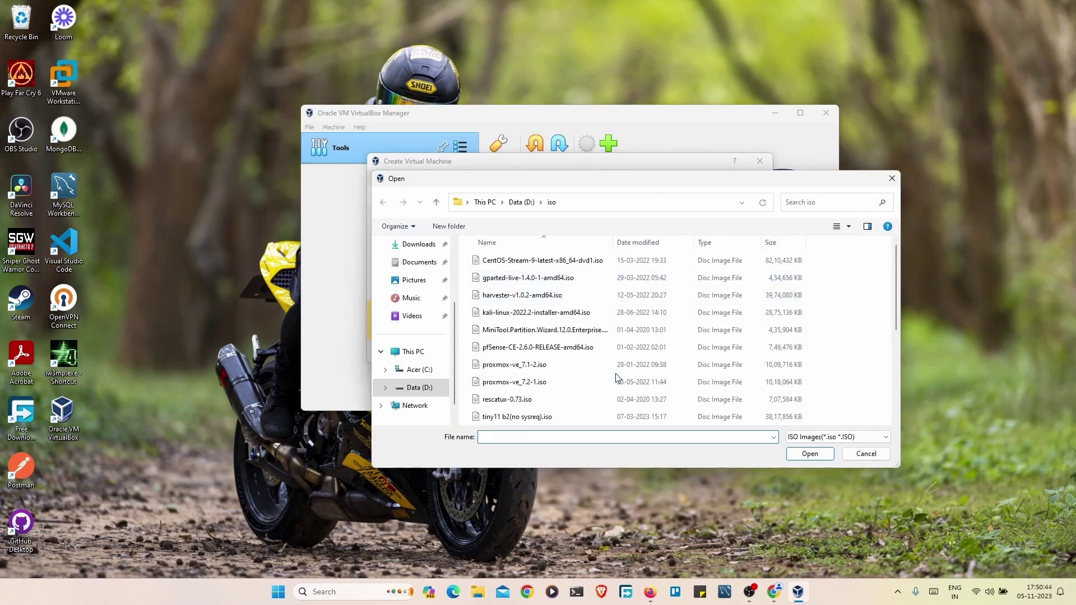
scroll(616, 374, down, 5)
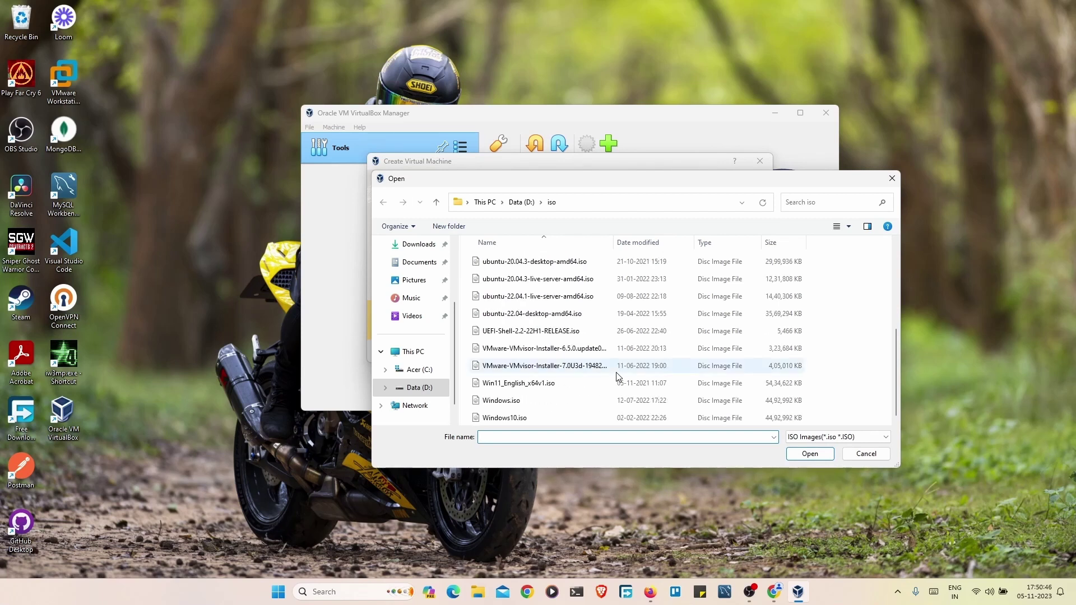
click(527, 297)
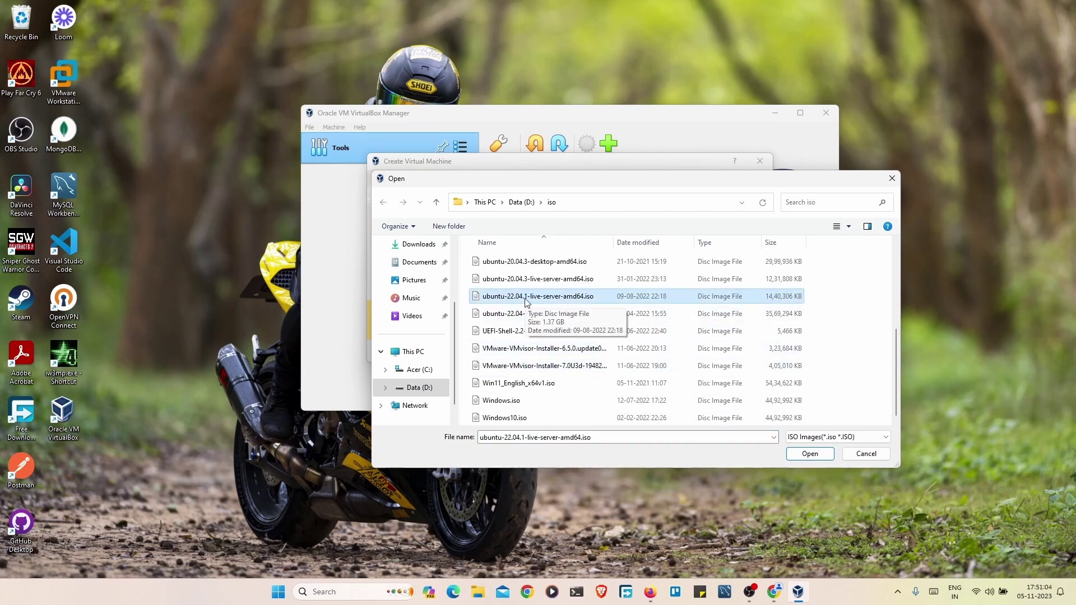
click(818, 454)
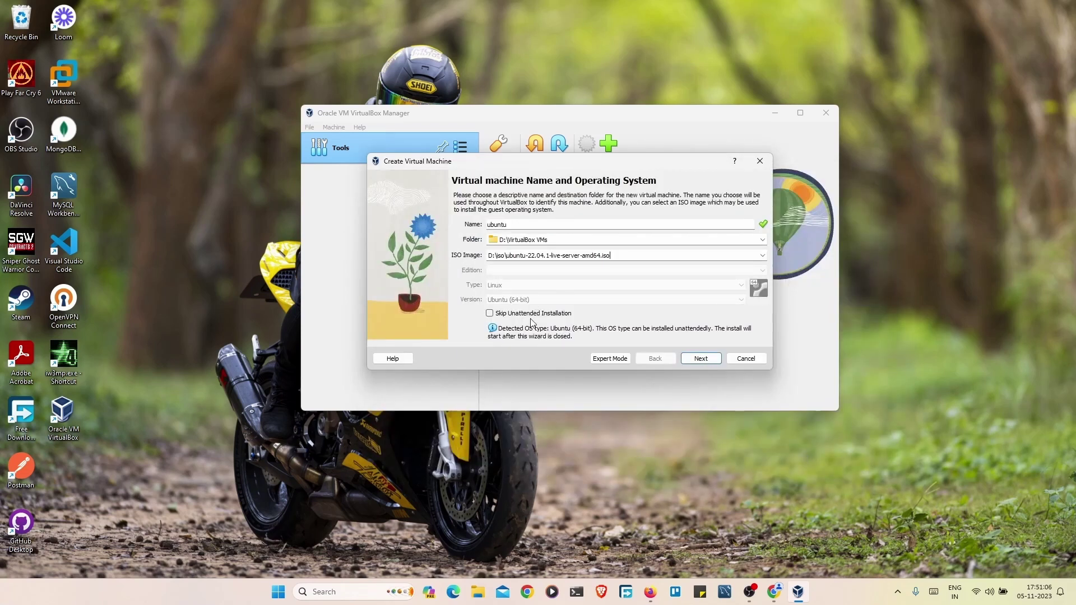
click(490, 313)
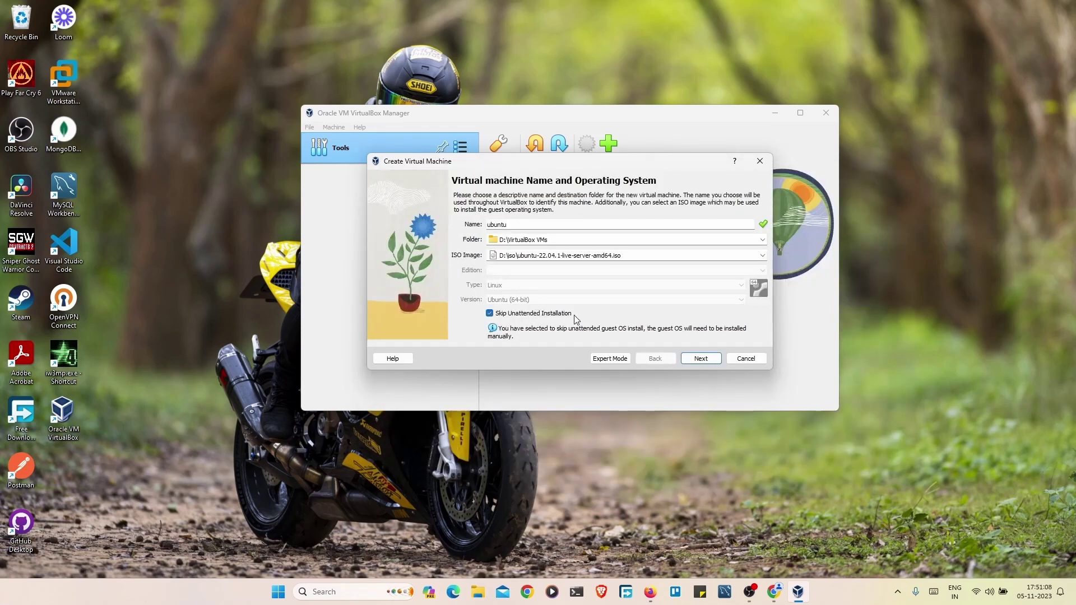
click(700, 358)
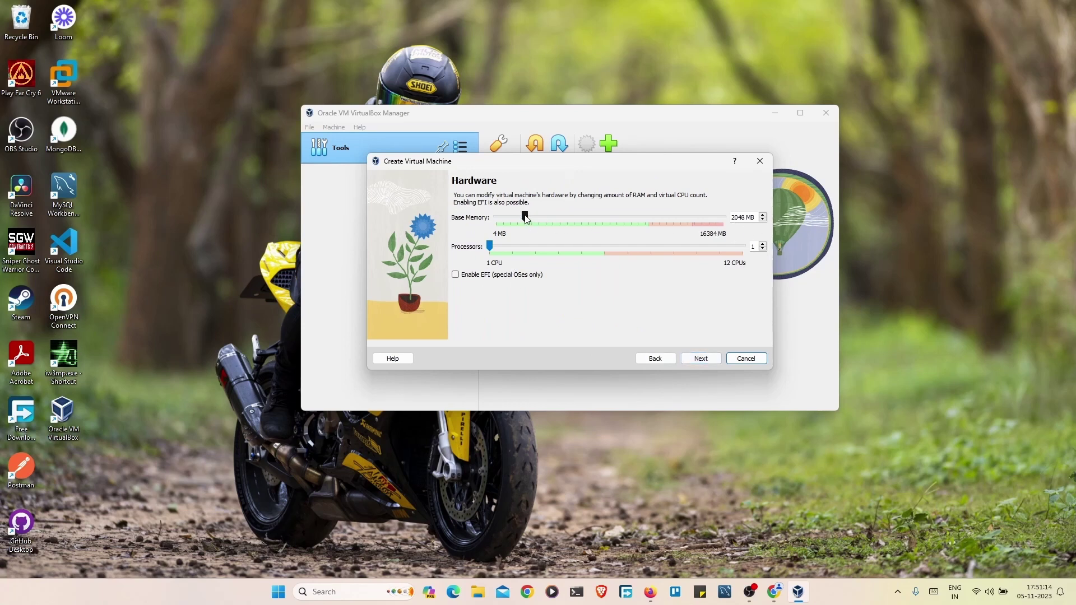
- Give the ubuntu VM 4096 MB base memory and 2 processors
key(Tab)
drag(532, 217, 540, 217)
key(Tab)
text(2)
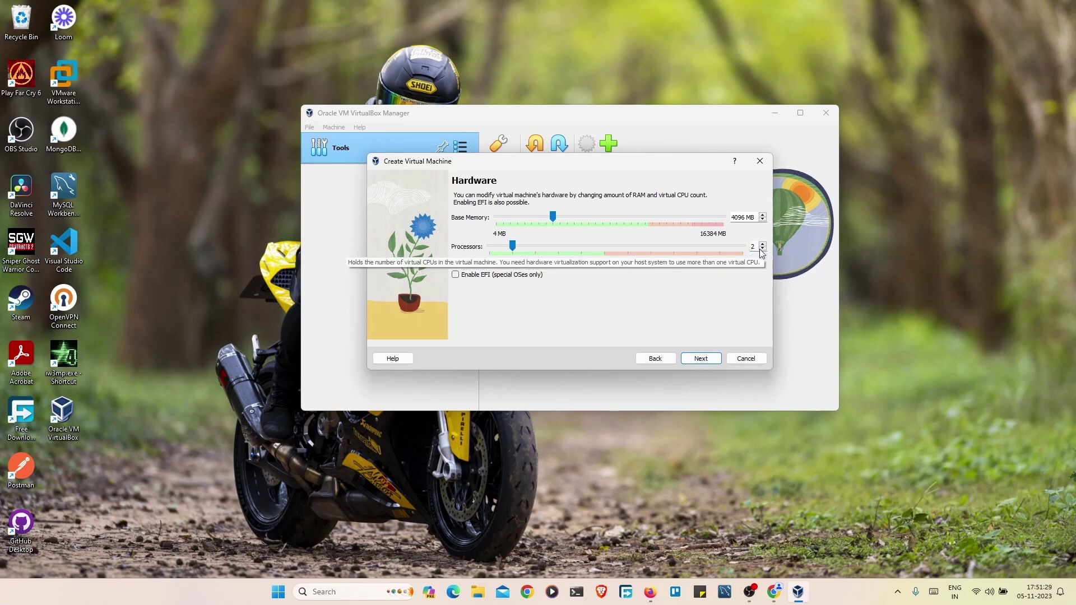
click(702, 359)
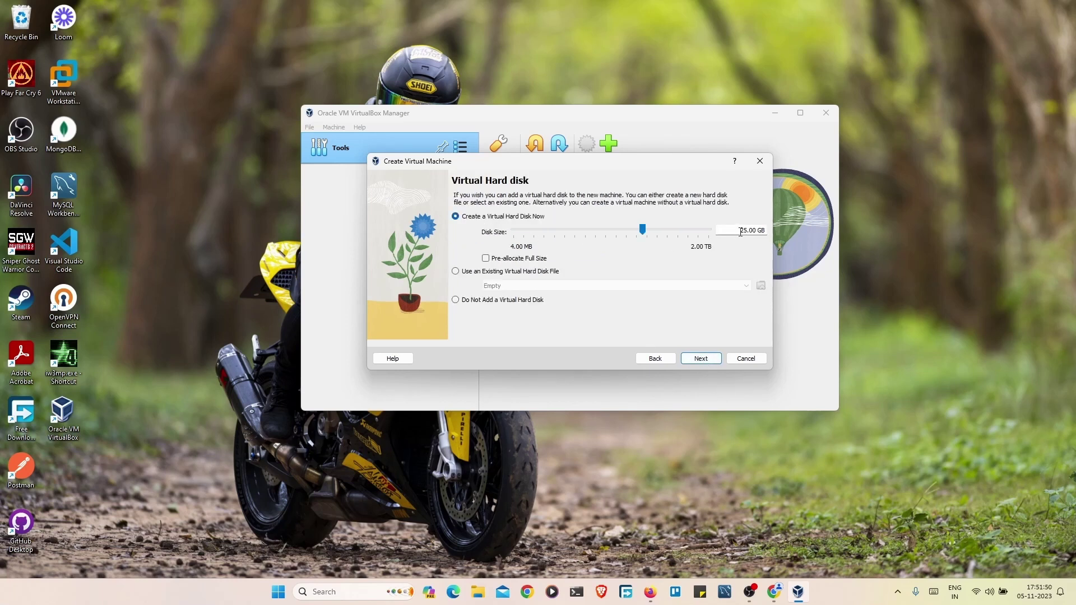
- Set the virtual hard disk size to 40 GB and reach the summary
drag(745, 232, 724, 233)
text(40)
click(701, 359)
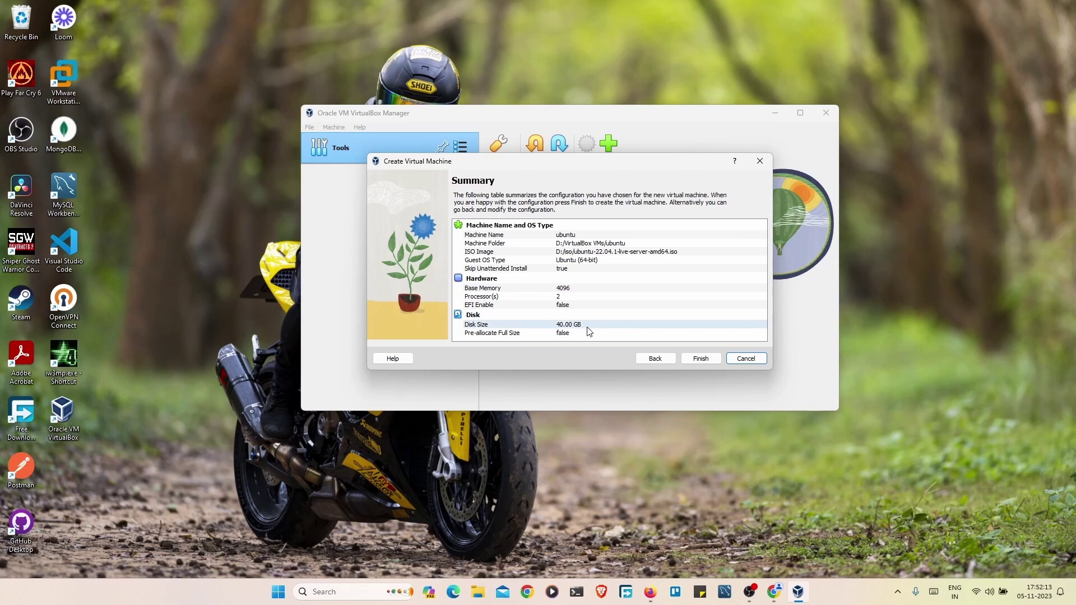
- Finish creating the ubuntu VM and start it up to the GRUB menu
click(705, 359)
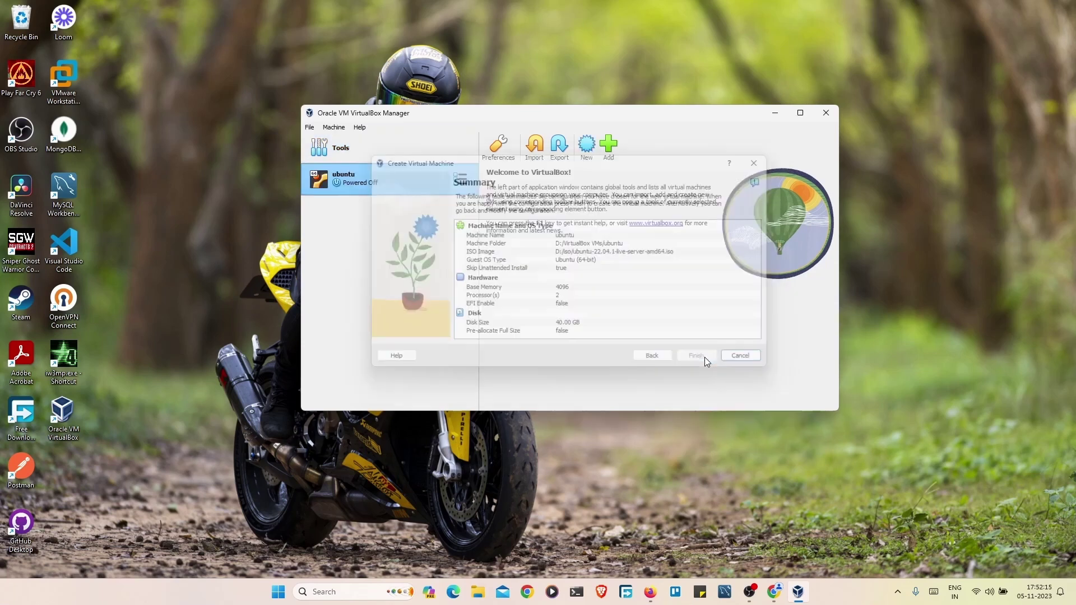
scroll(640, 327, down, 3)
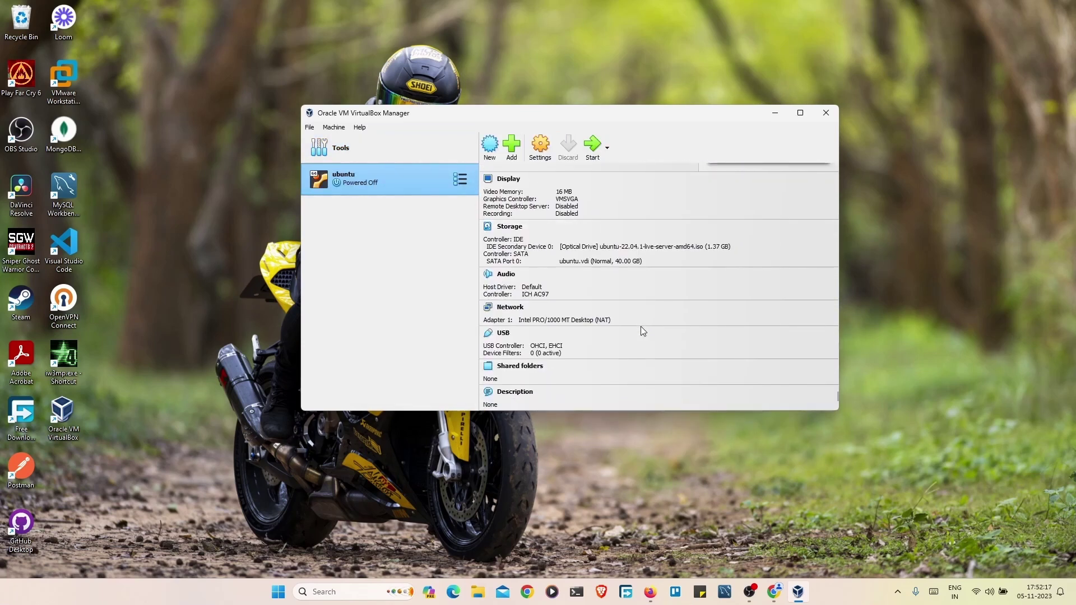
scroll(641, 331, up, 3)
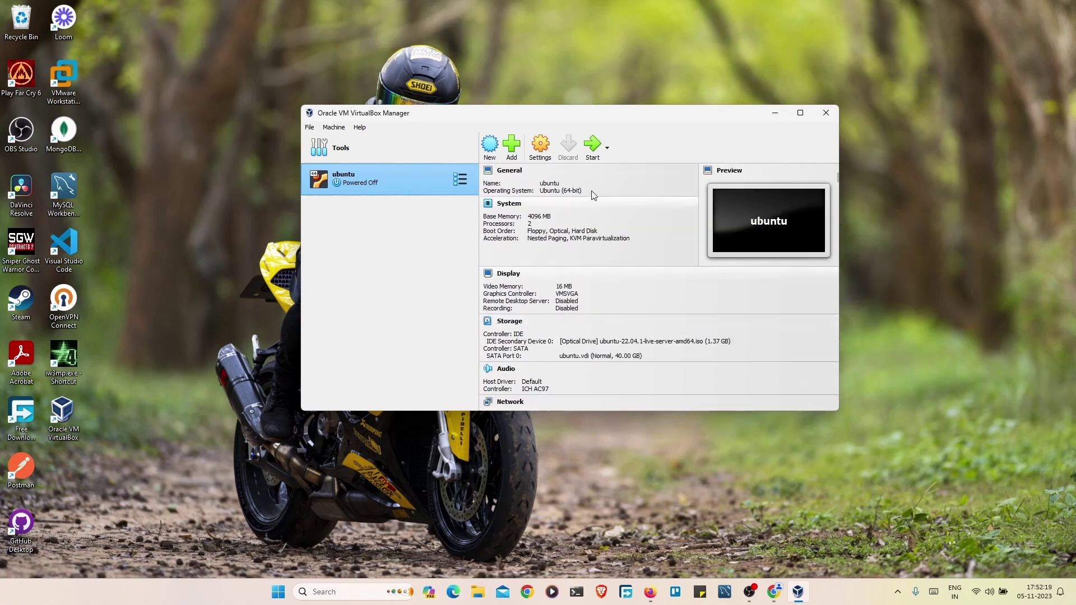
click(594, 147)
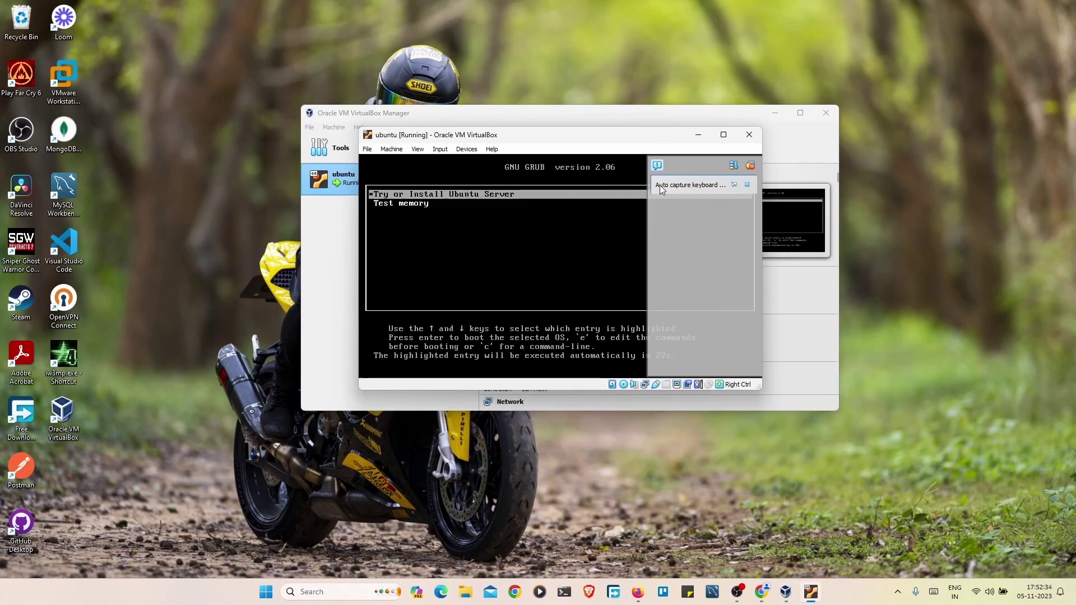
- Dismiss the auto-capture notice, capture input, and highlight 'Try or Install Ubuntu Server' in GRUB
click(746, 185)
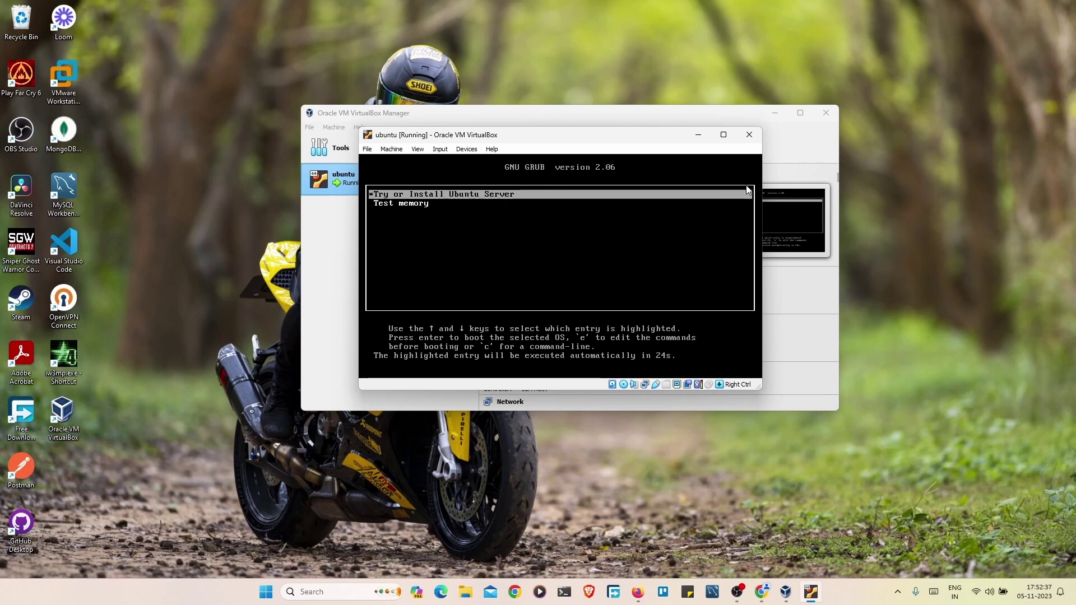
click(505, 228)
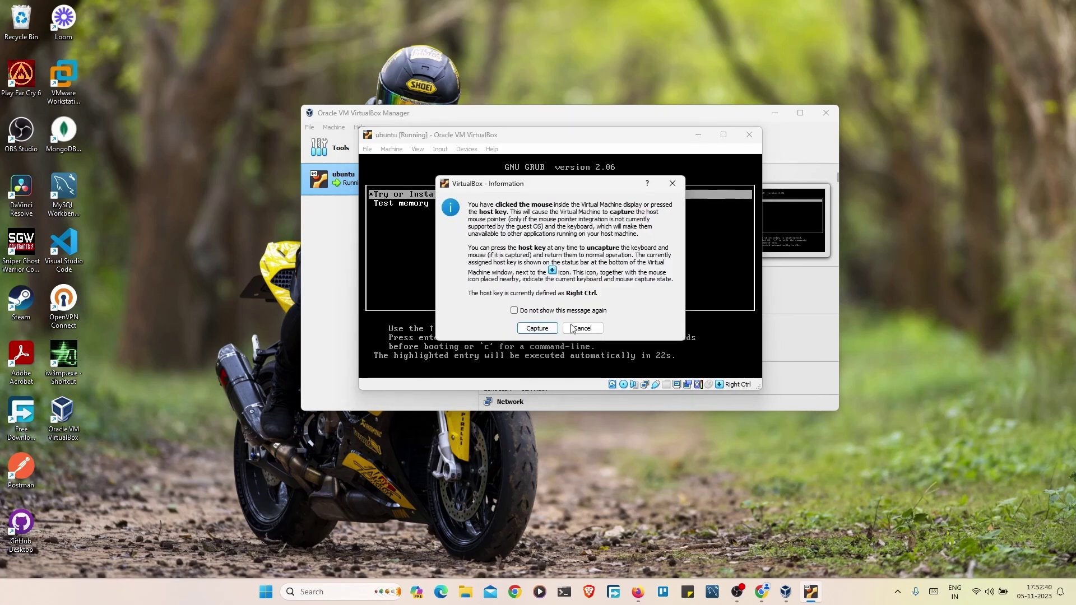
click(537, 329)
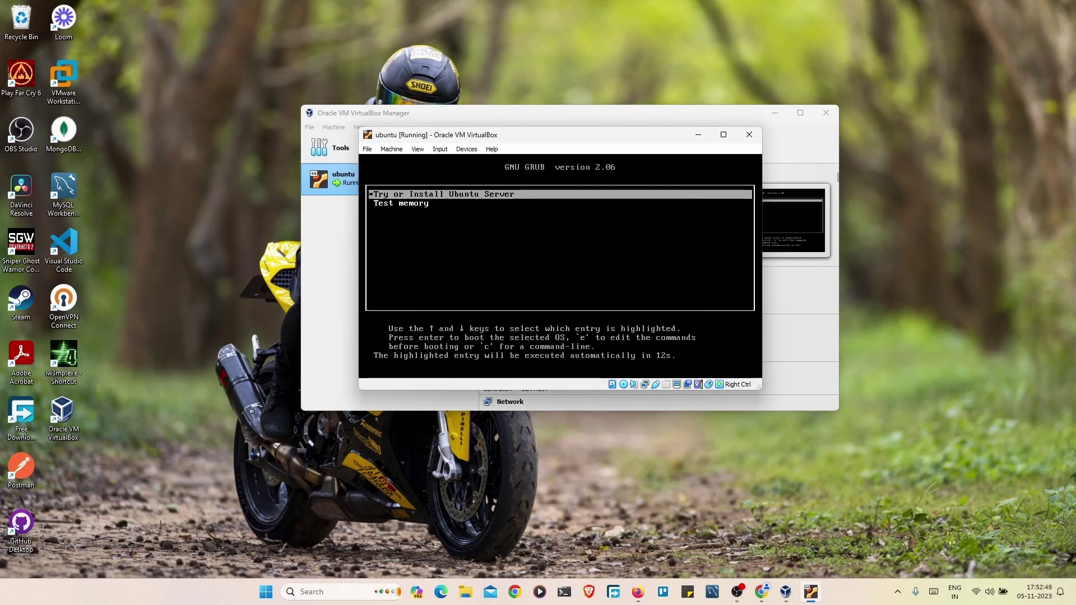
key(Down)
key(Up)
key(Down)
key(Up)
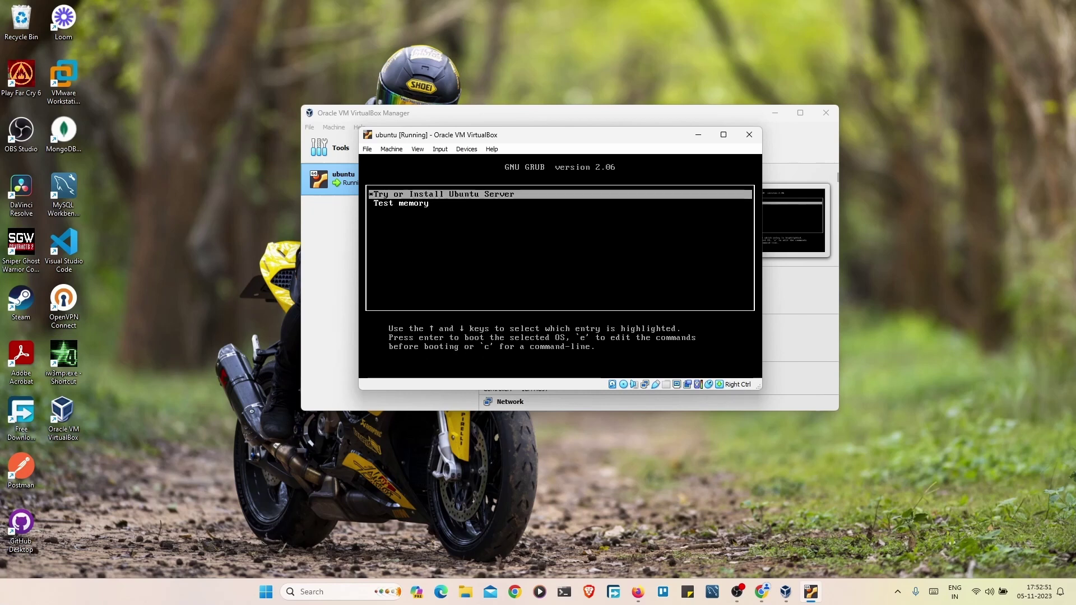
key(Down)
key(Up)
- Recapture the VM's mouse and keyboard and boot 'Try or Install Ubuntu Server'
key(Control_R)
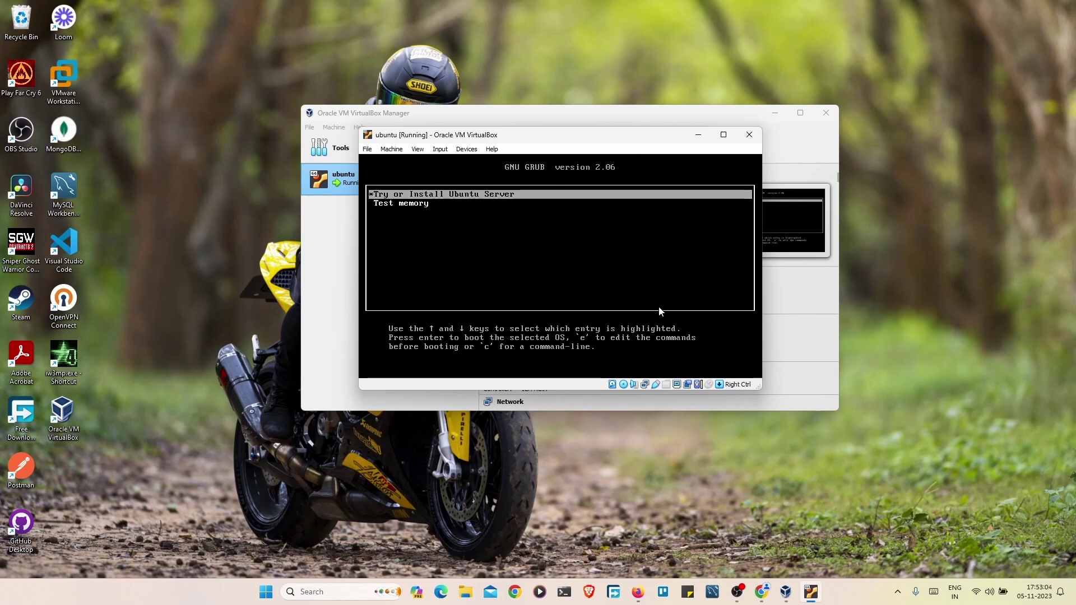
click(910, 281)
key(Up)
key(Right)
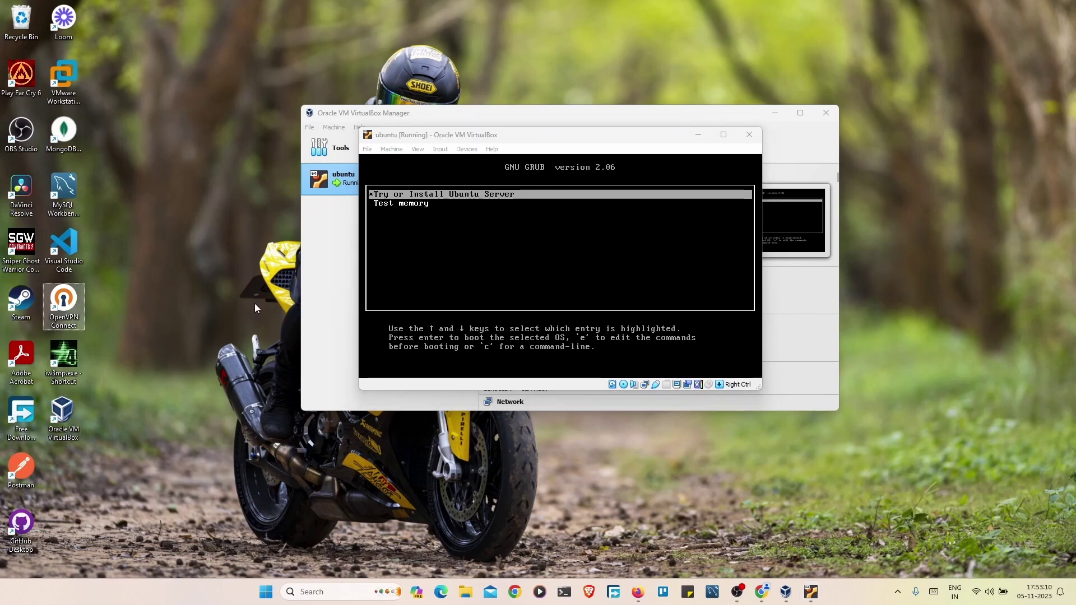
key(Left)
key(Down)
key(Up)
key(Right)
click(599, 276)
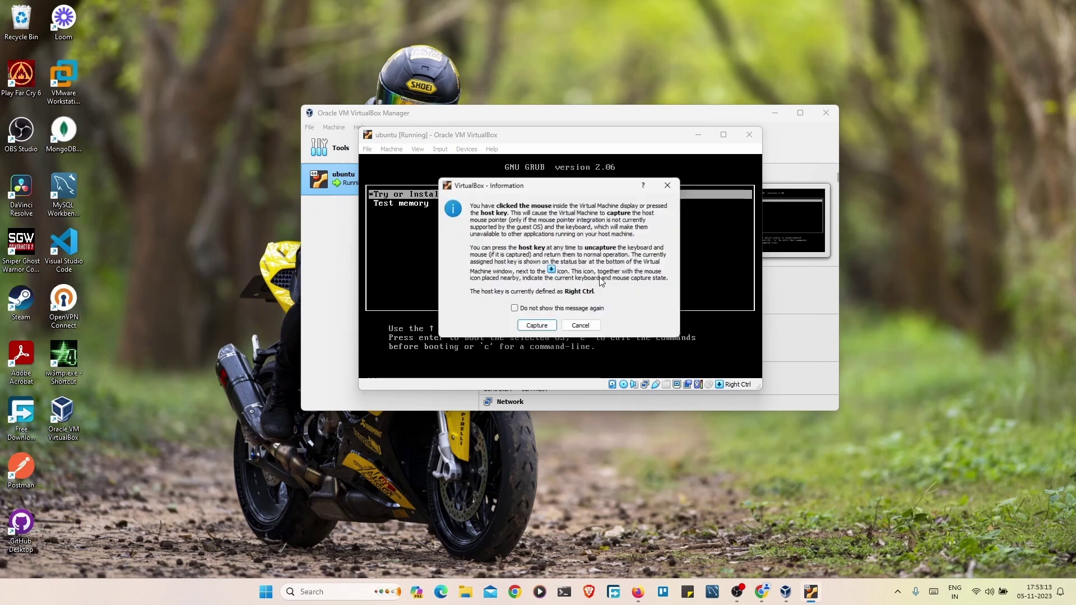
click(537, 328)
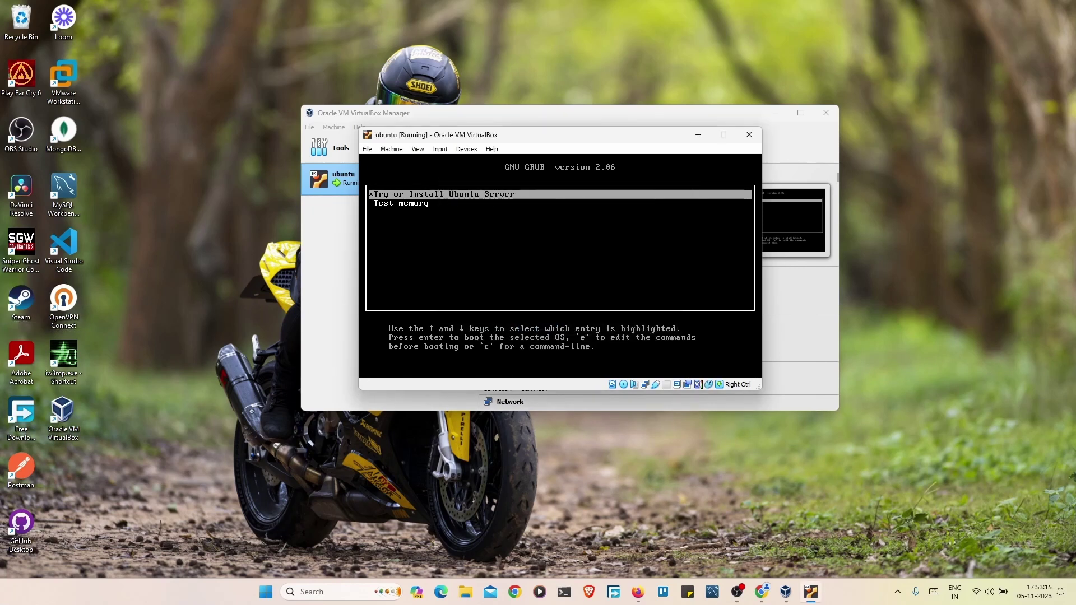
key(Return)
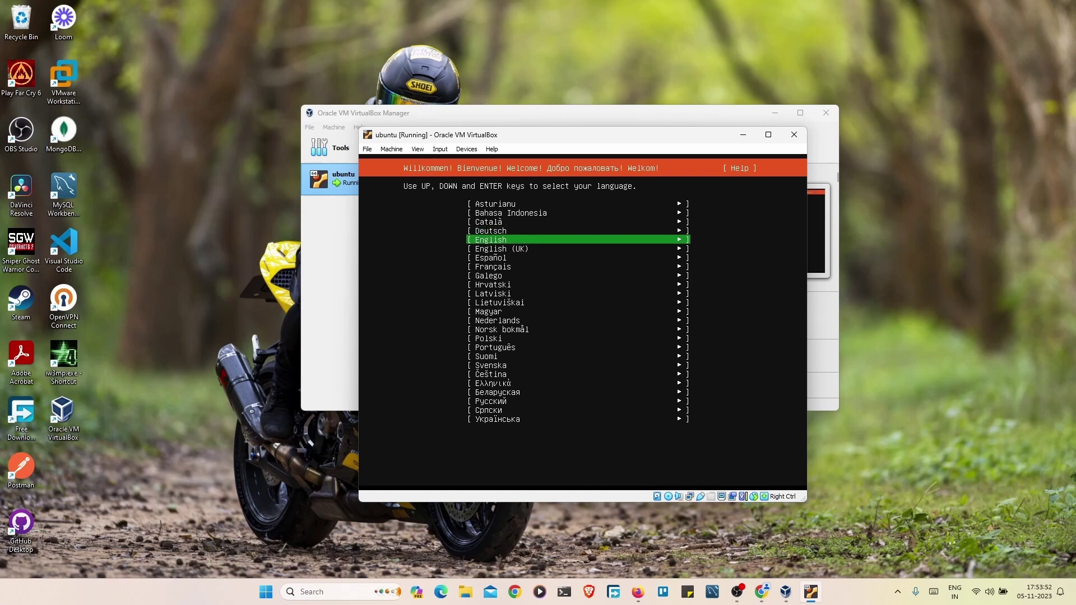
- Choose English, continue without updating the installer, and keep the English (US) keyboard layout
key(Return)
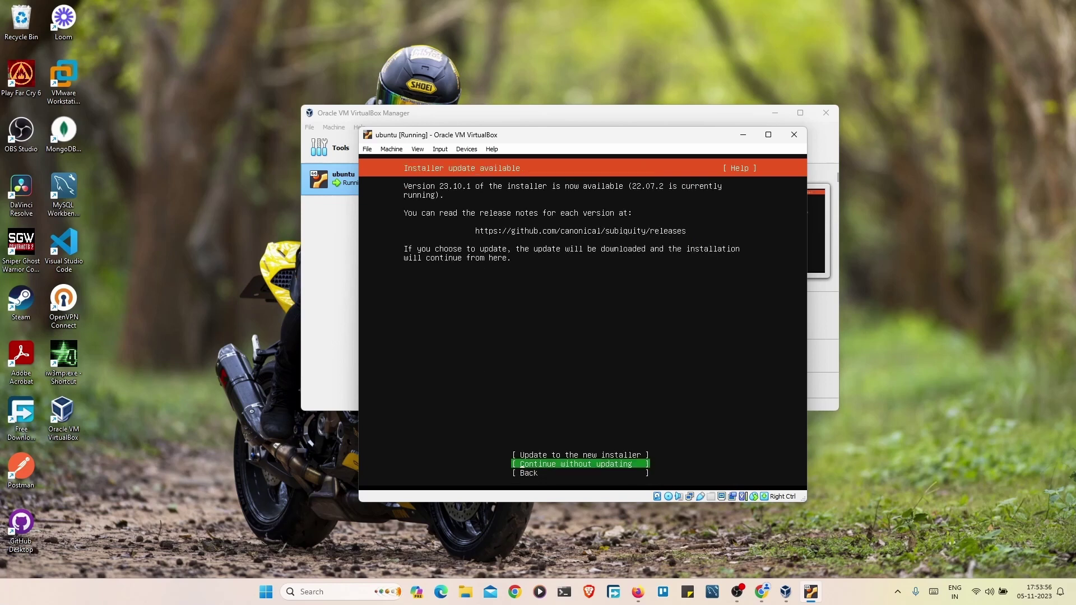
key(Return)
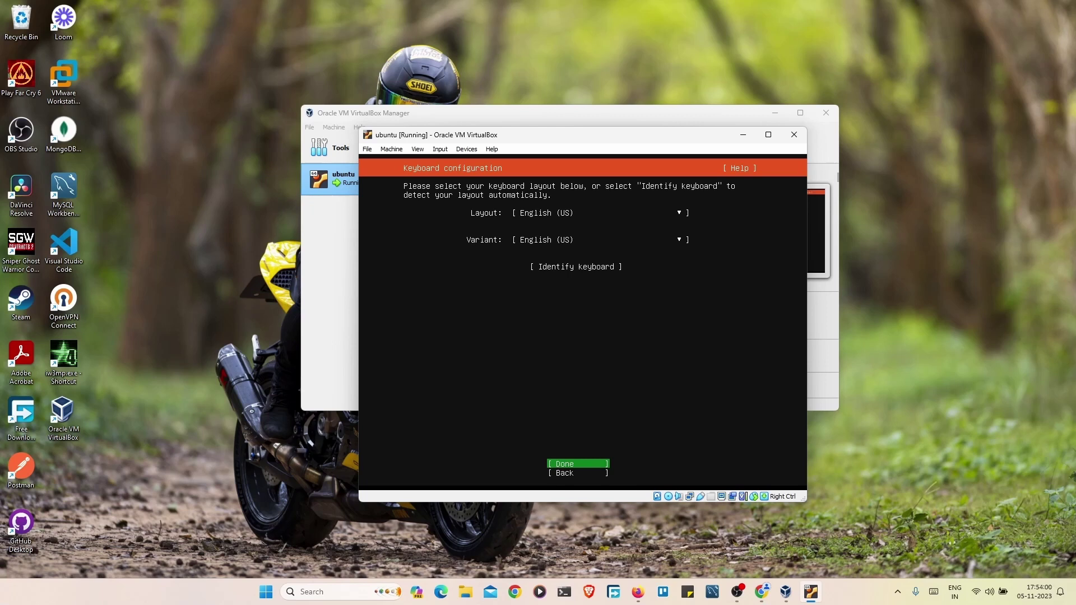
key(Up)
key(Up)
key(Up)
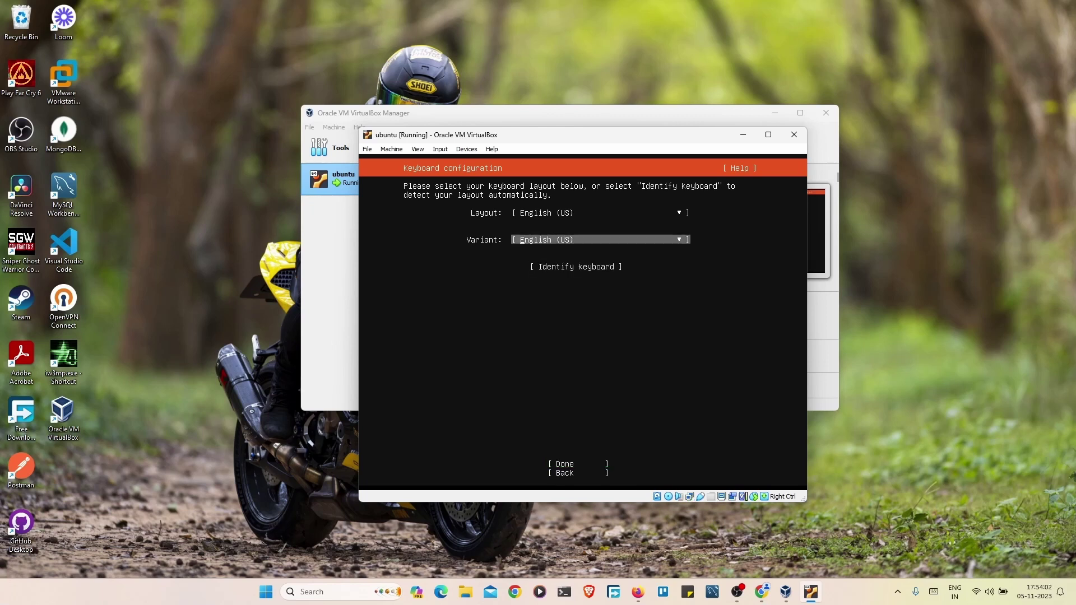
key(Return)
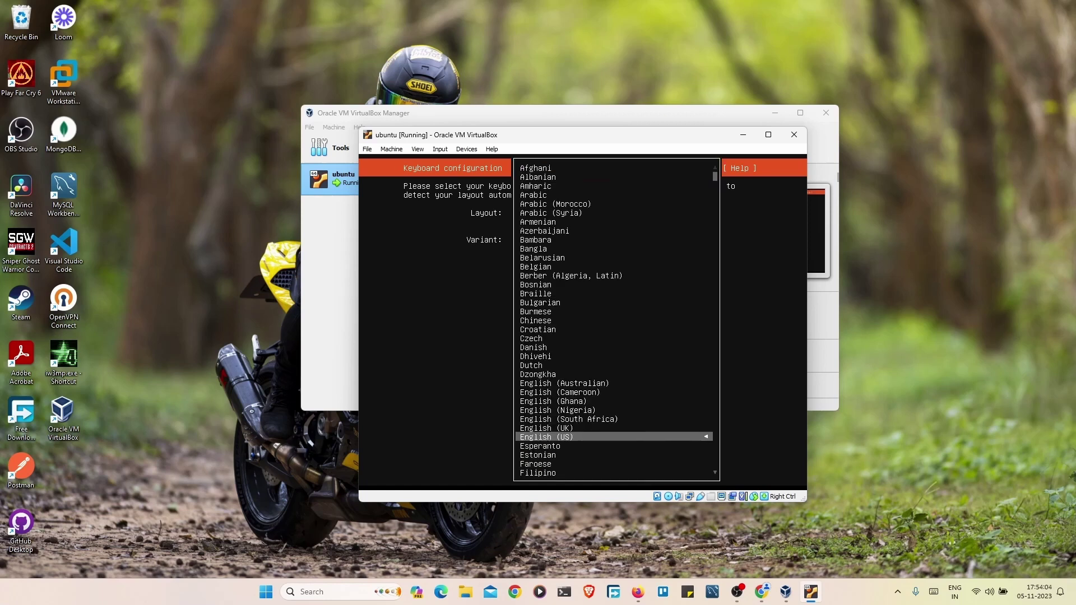
key(Return)
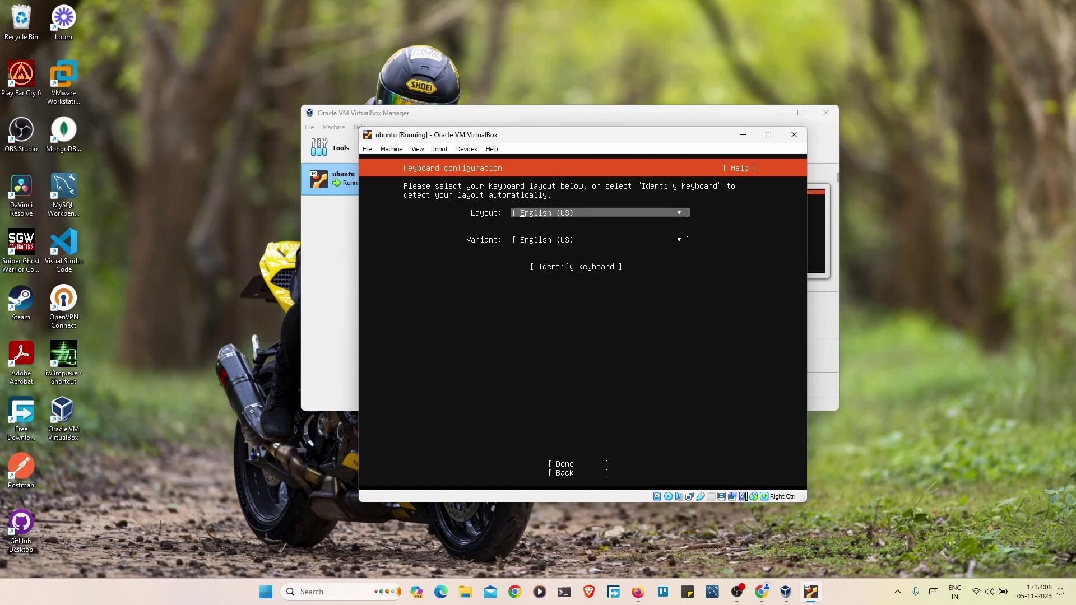
key(Down)
key(Down)
key(Down)
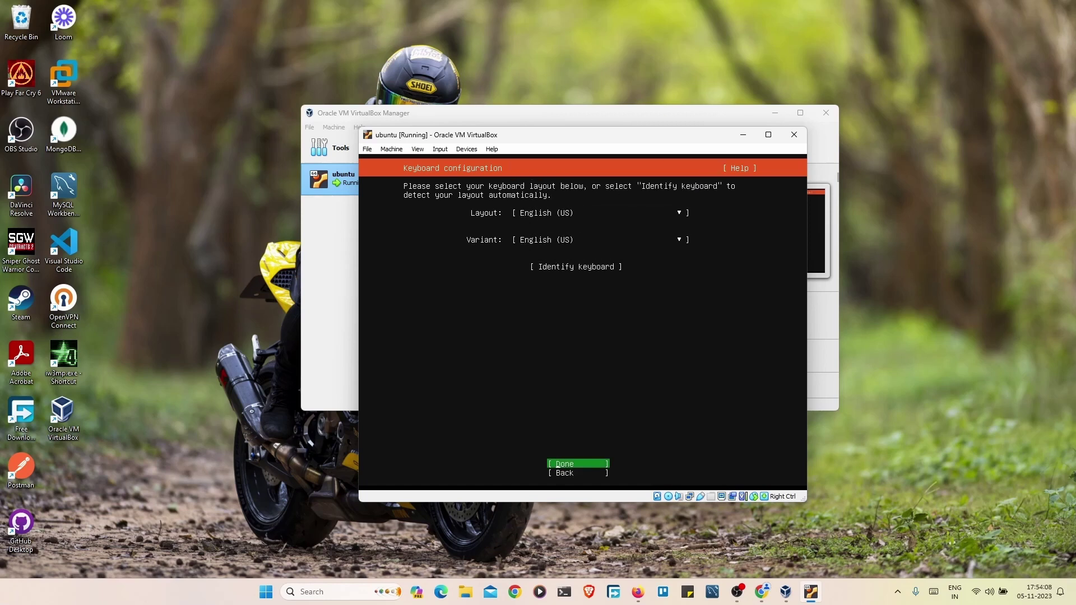
key(Return)
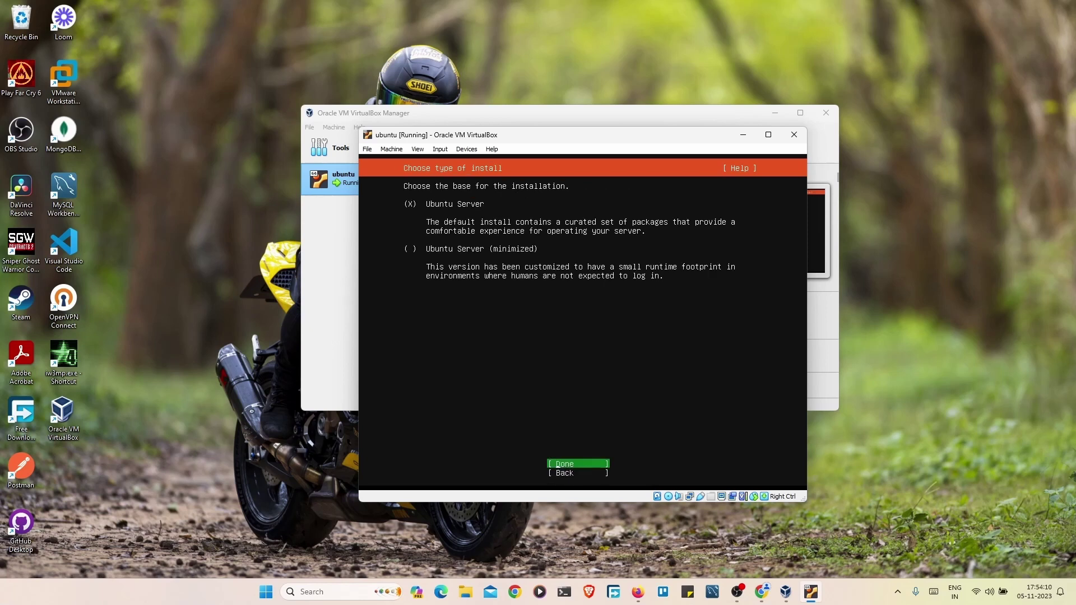
- Keep standard Ubuntu Server, default network, no proxy and the default archive mirror
key(Return)
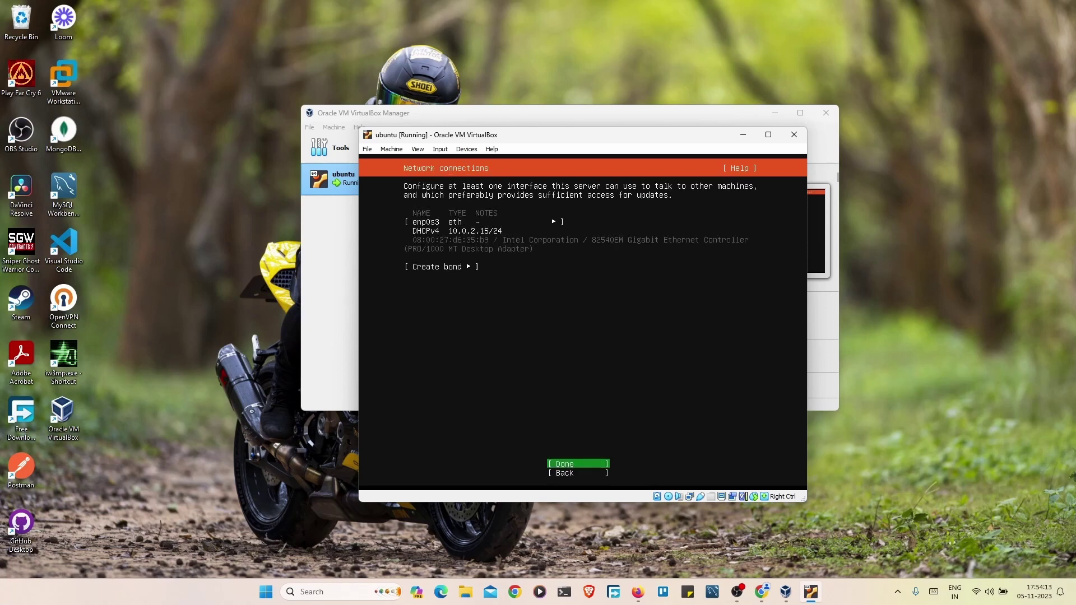
key(Return)
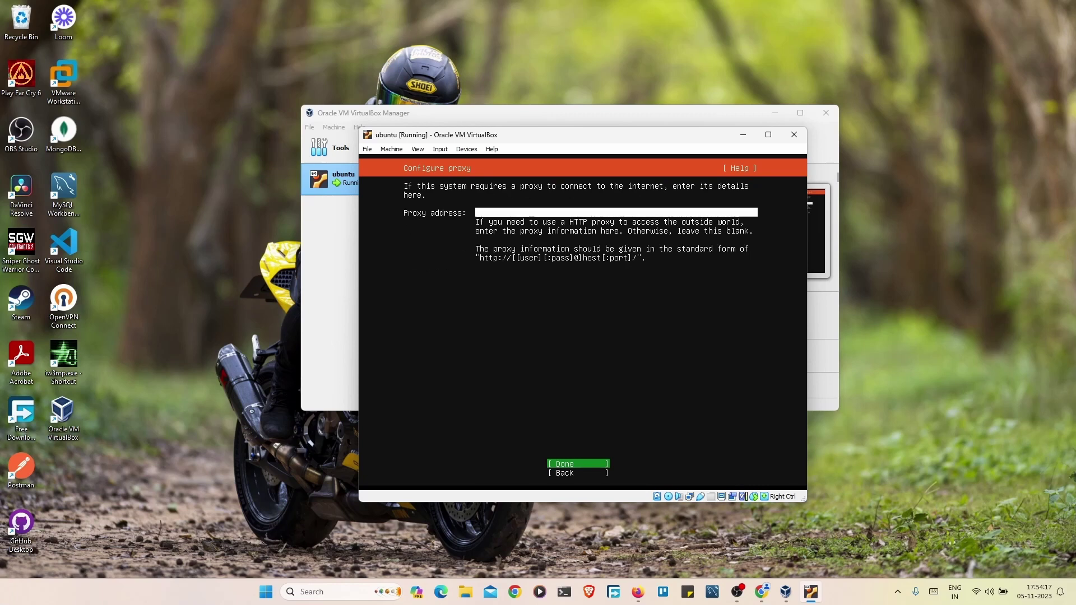
key(Return)
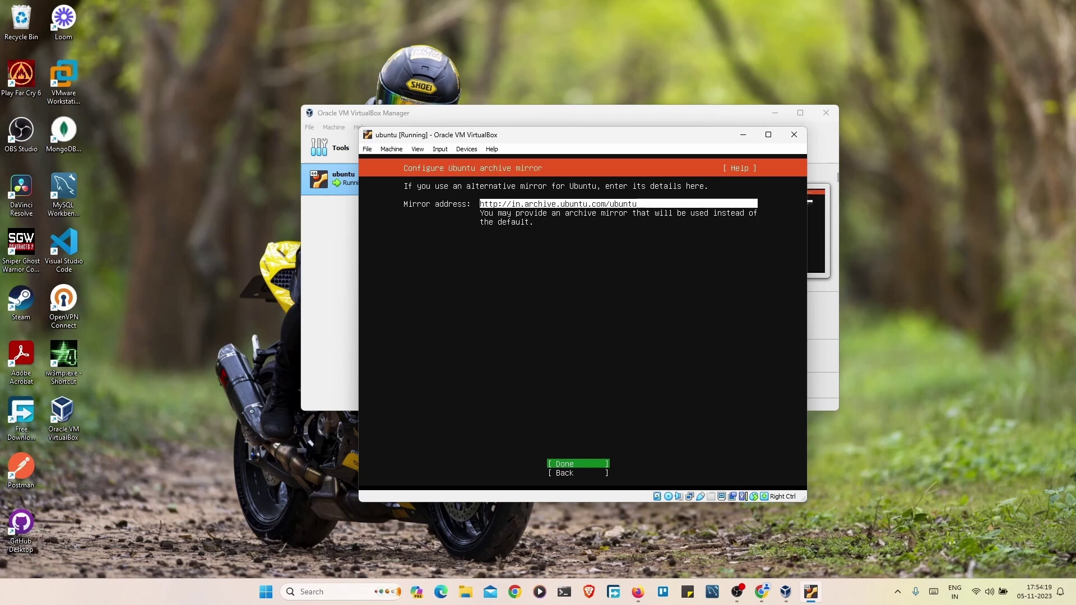
key(Return)
key(Down)
key(Down)
key(Down)
key(Down)
key(Down)
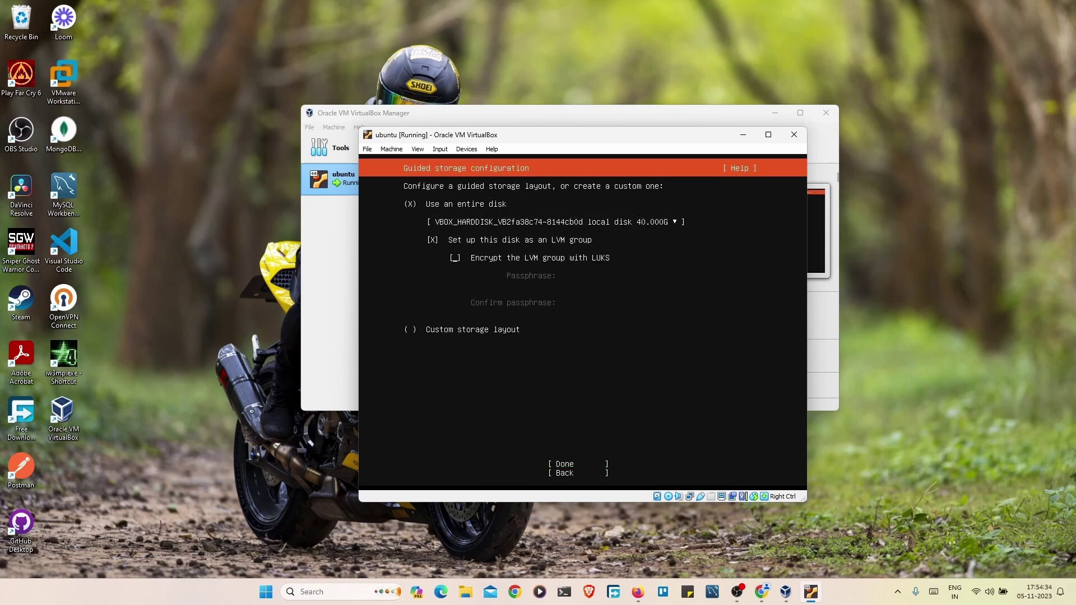
- Accept guided storage on the entire 40G disk and select the ubuntu-lv volume
key(Return)
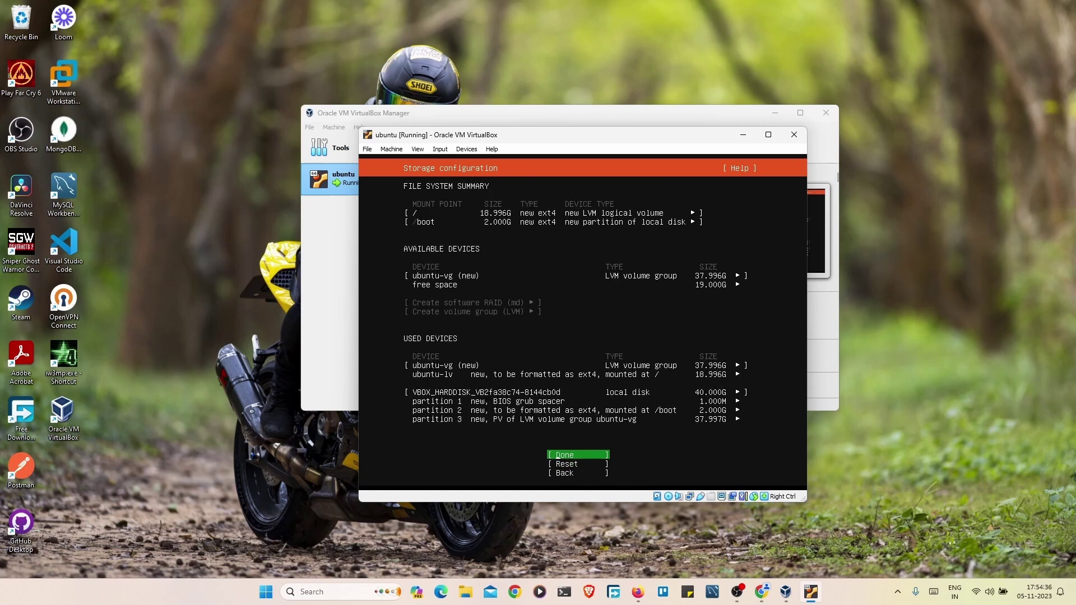
key(Up)
key(Up)
key(Up)
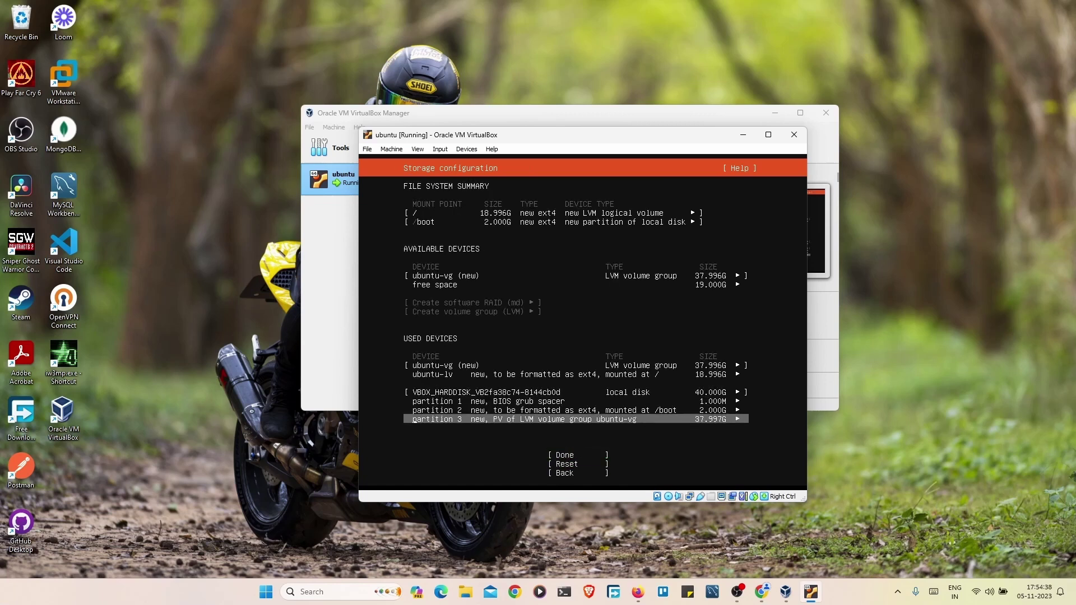
key(Up)
key(Up)
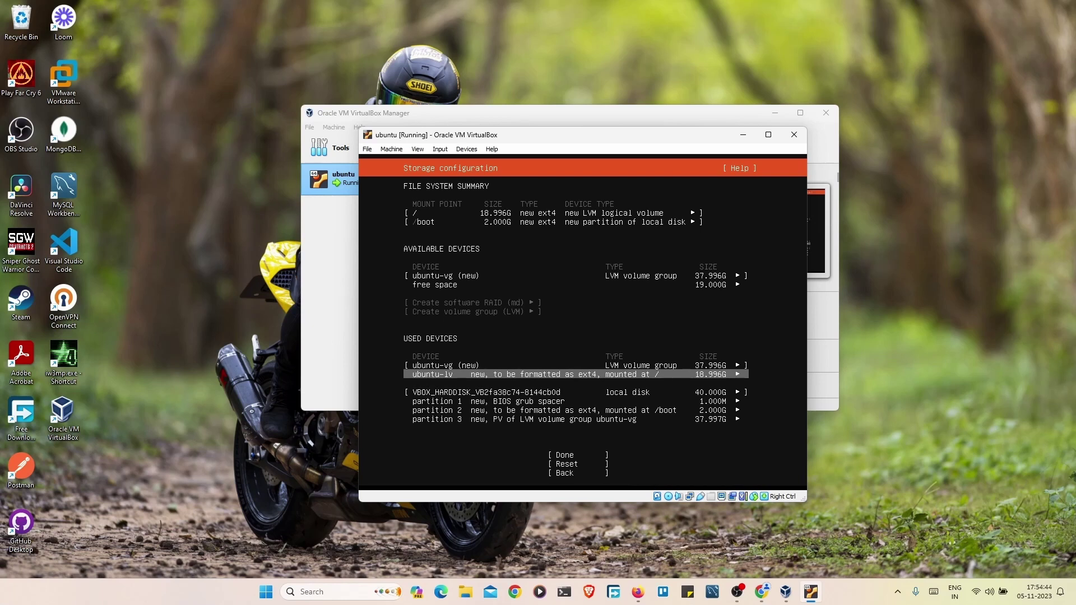
key(Up)
key(Up)
key(Up)
key(Down)
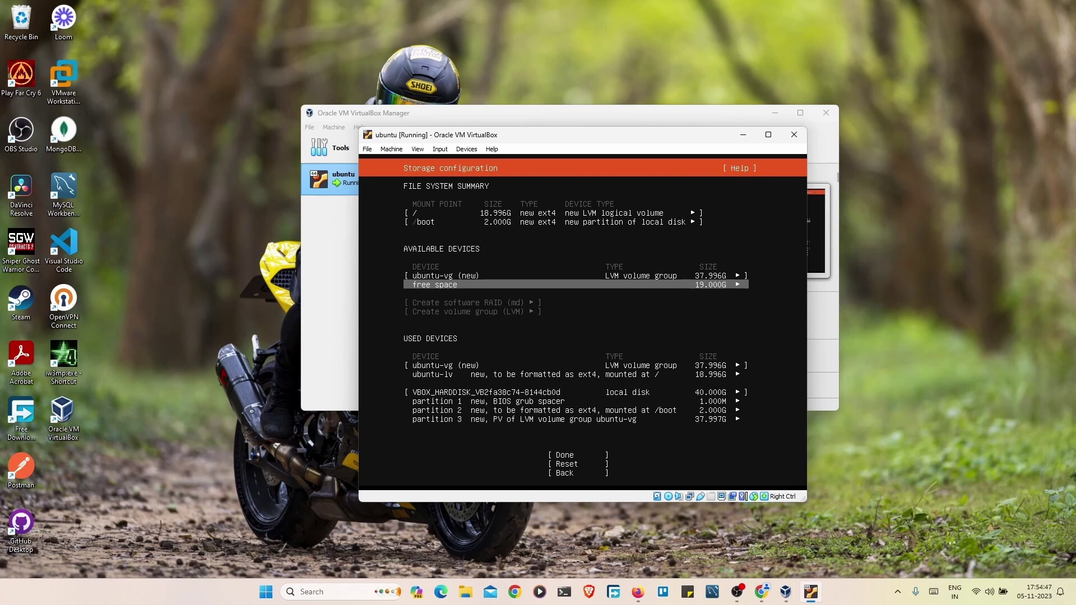
key(Down)
key(Down)
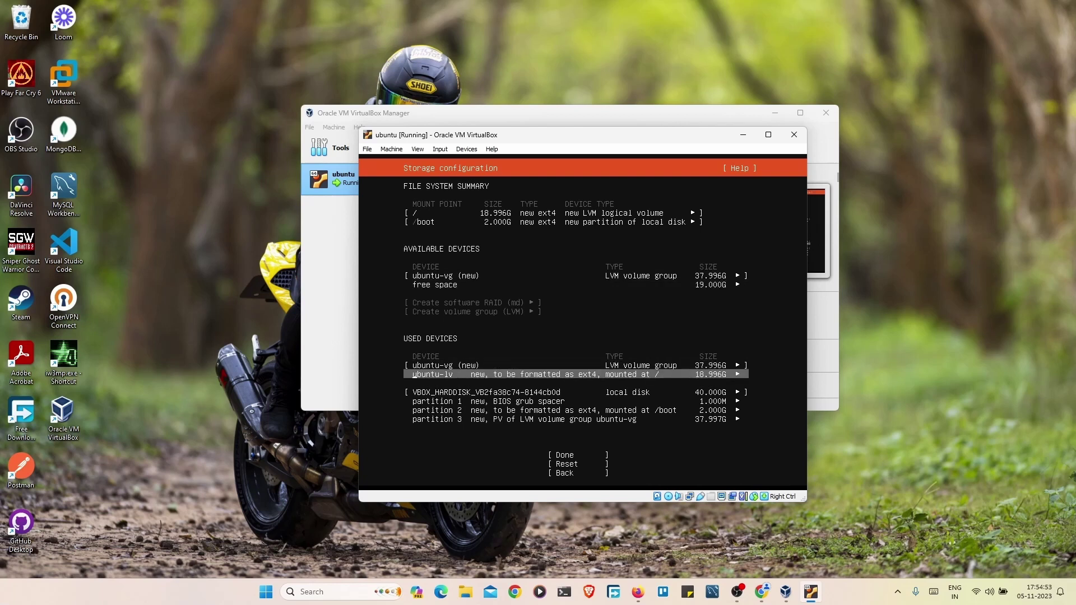
- Edit ubuntu-lv, changing its size from 18.996G to 37.996G, and save
key(Return)
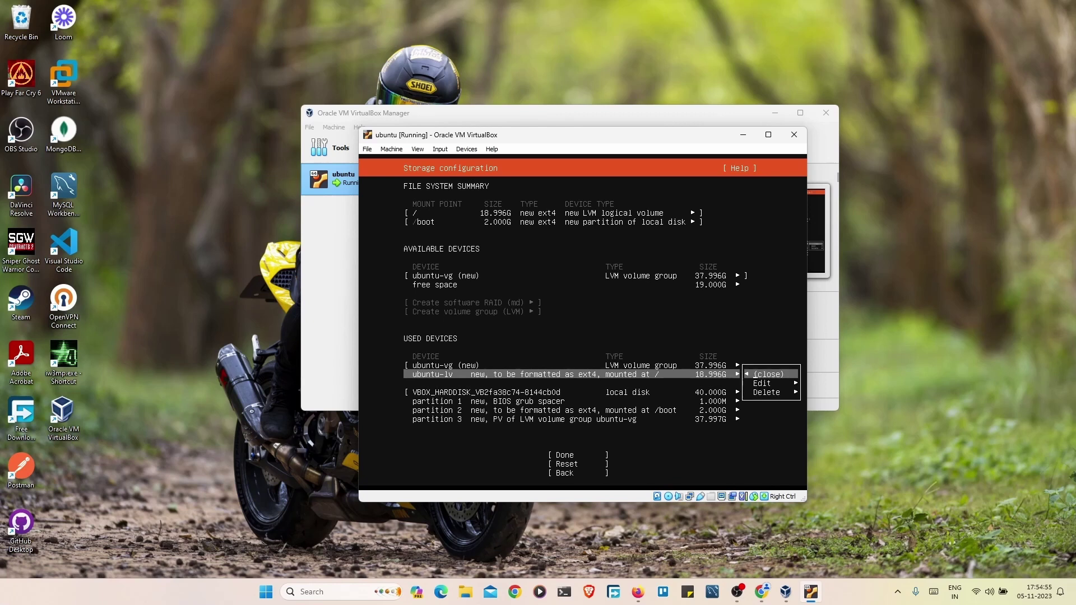
key(Down)
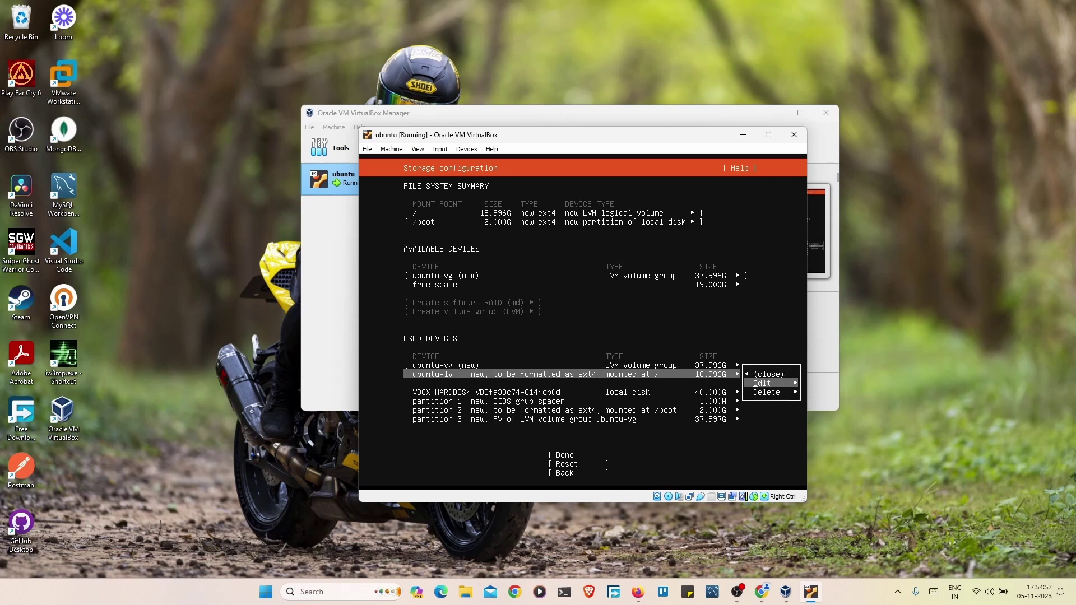
key(Return)
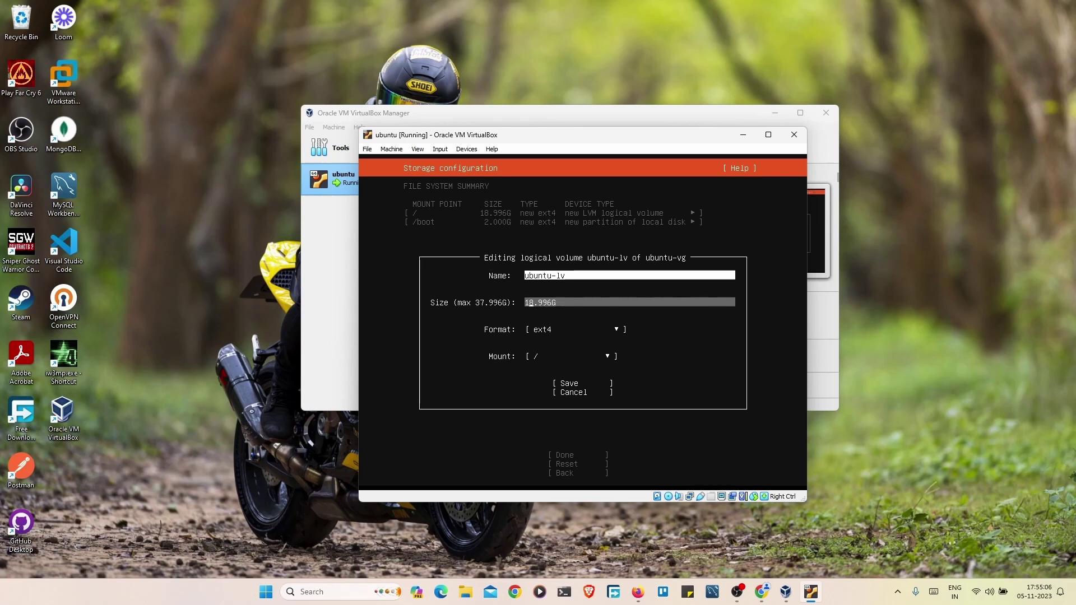
key(BackSpace)
key(BackSpace)
text(37)
key(Tab)
key(Tab)
key(Tab)
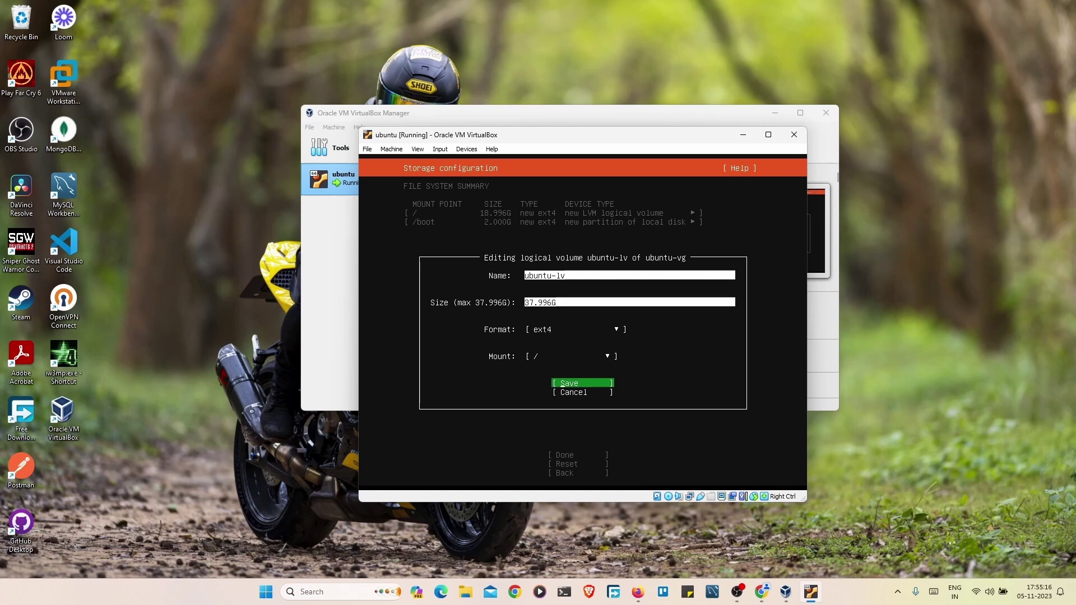
key(Return)
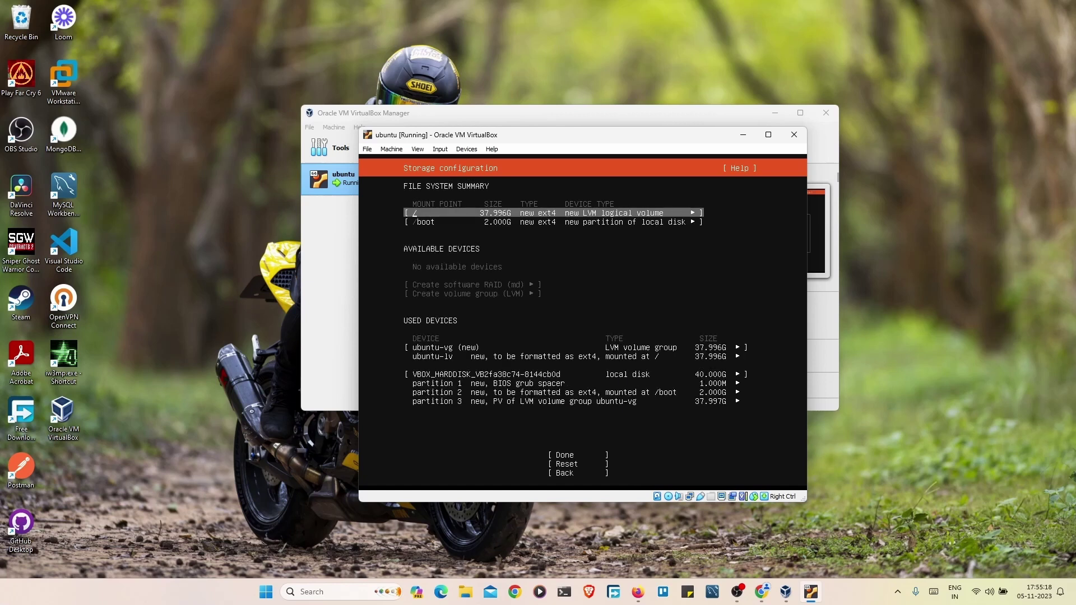
- Confirm the storage layout and Continue past the destructive-action warning to start installing
key(Down)
key(Down)
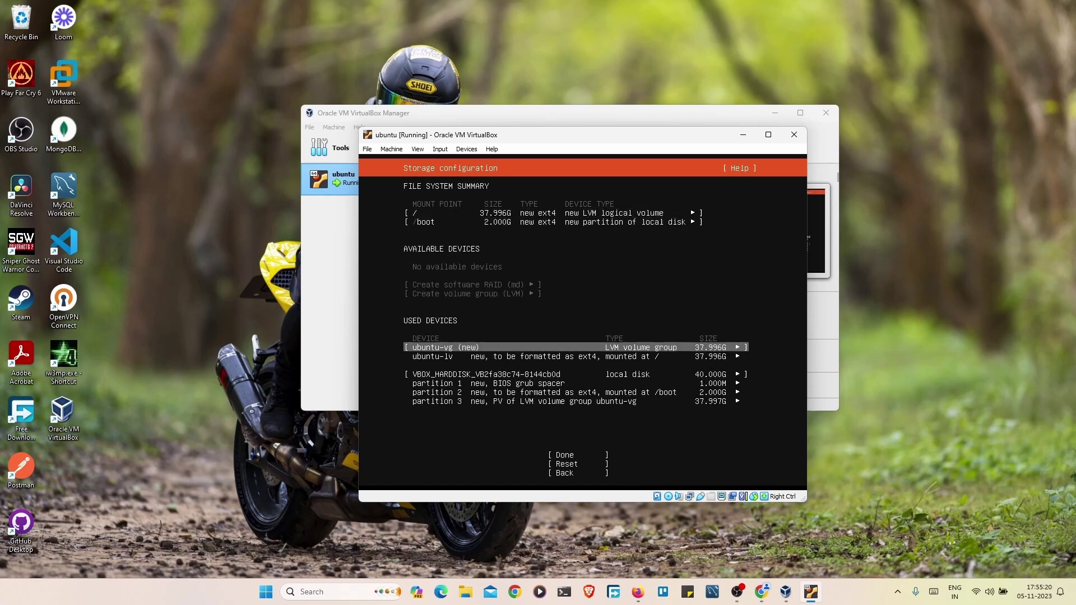
key(Up)
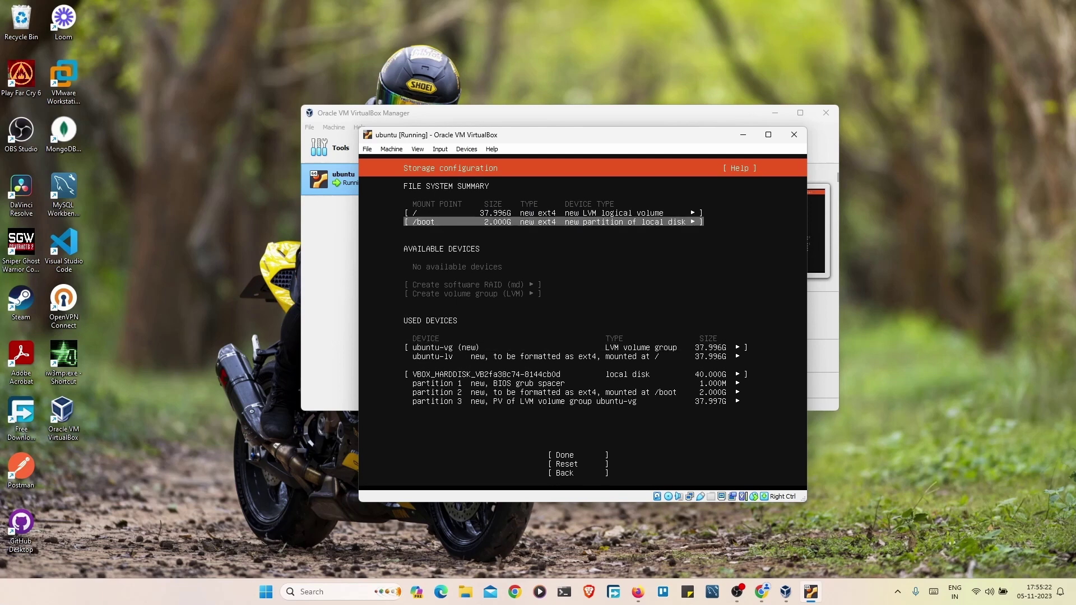
key(Down)
key(Down)
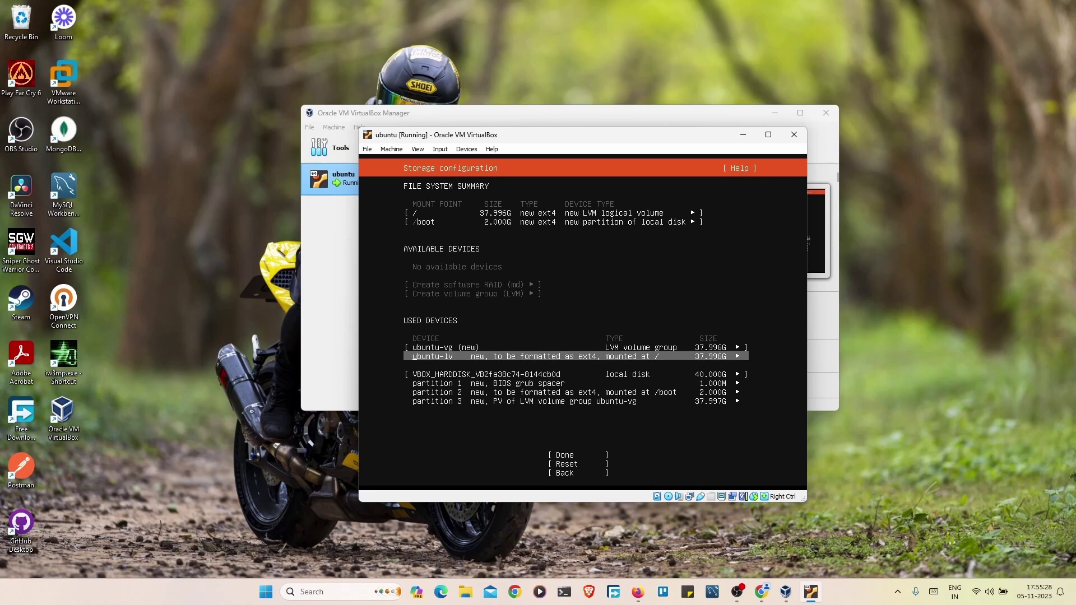
key(Down)
key(Down)
key(Down)
key(Down)
key(Down)
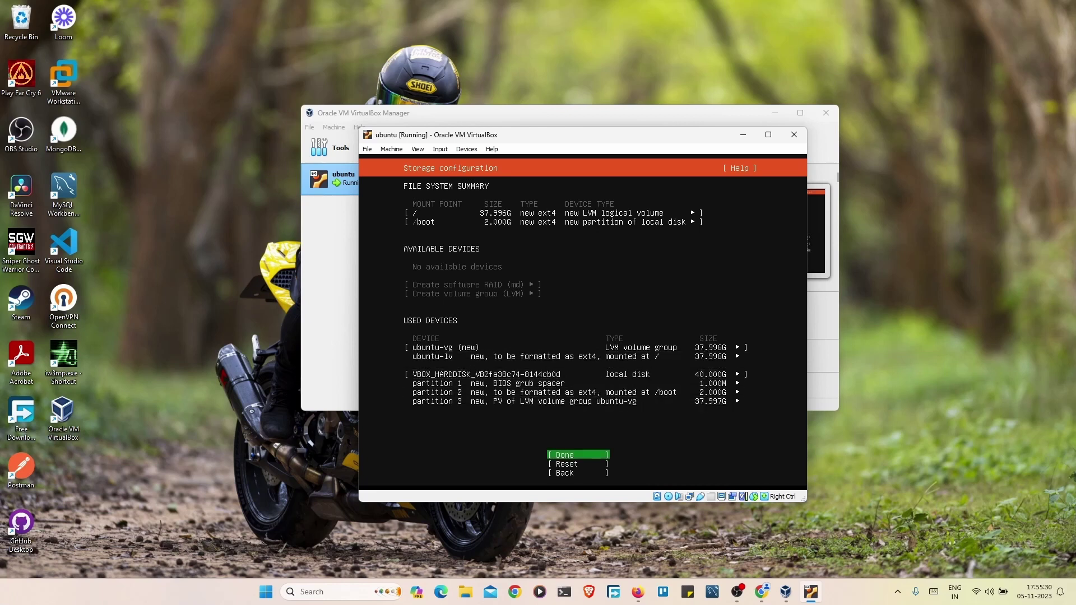
key(Return)
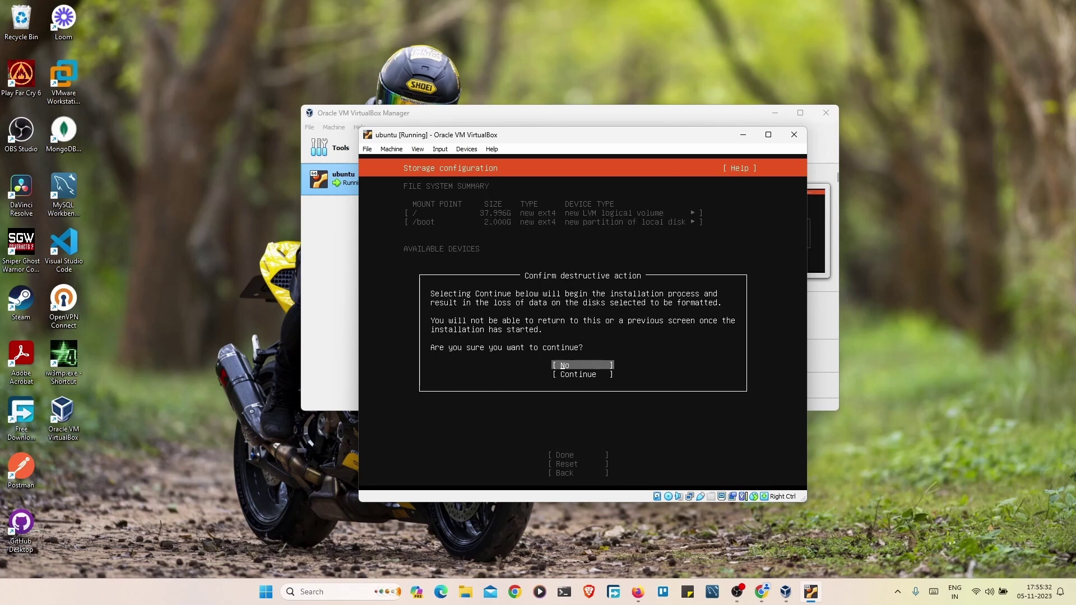
key(Down)
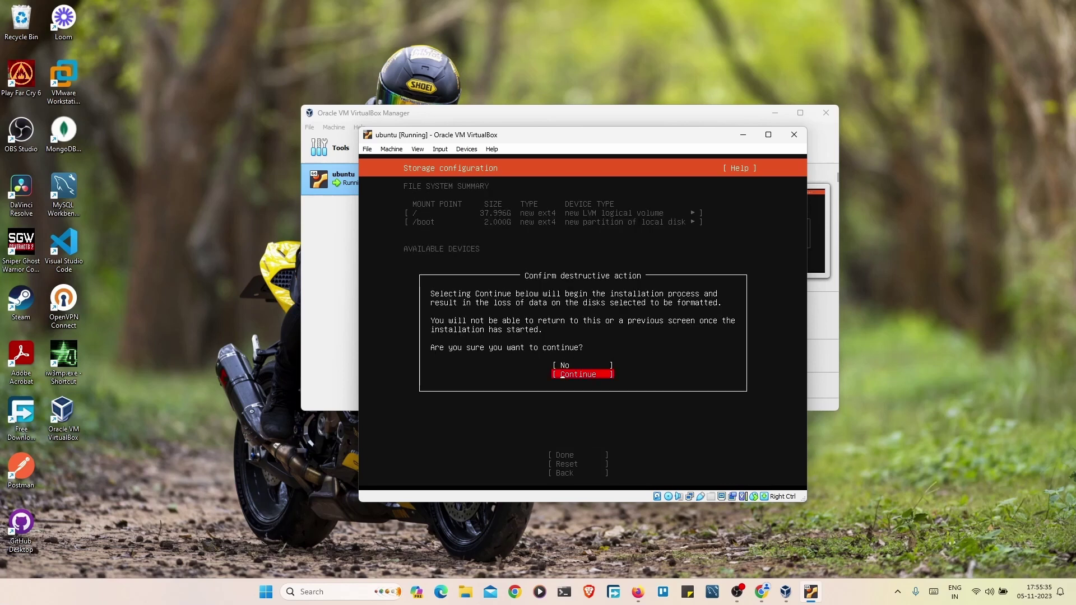
key(Return)
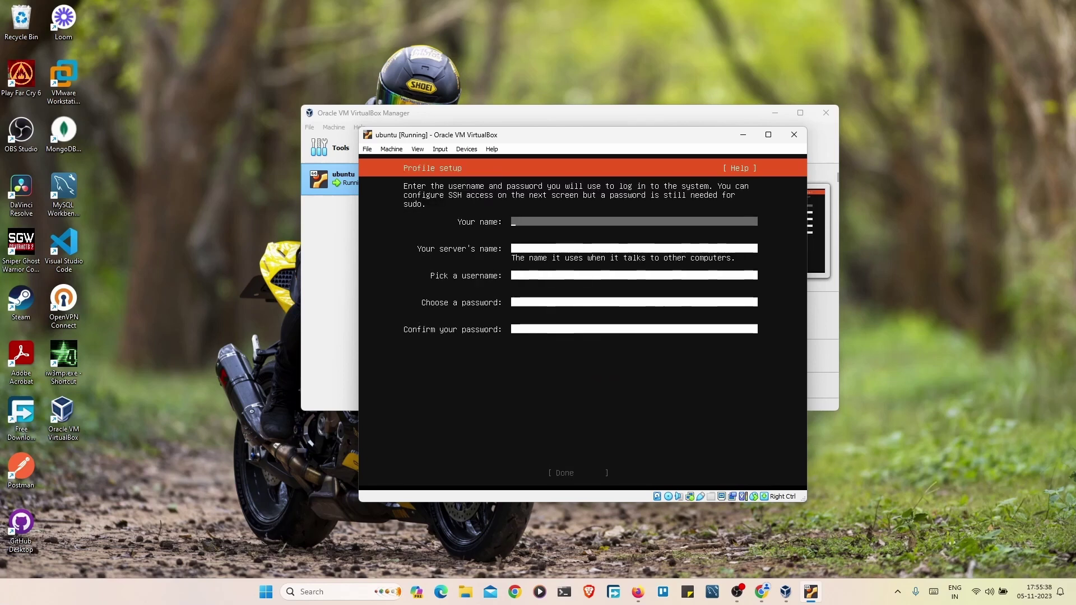
- Enter your name, server name 'demo', the username and a matching password, then confirm the profile
text(swamy)
key(Tab)
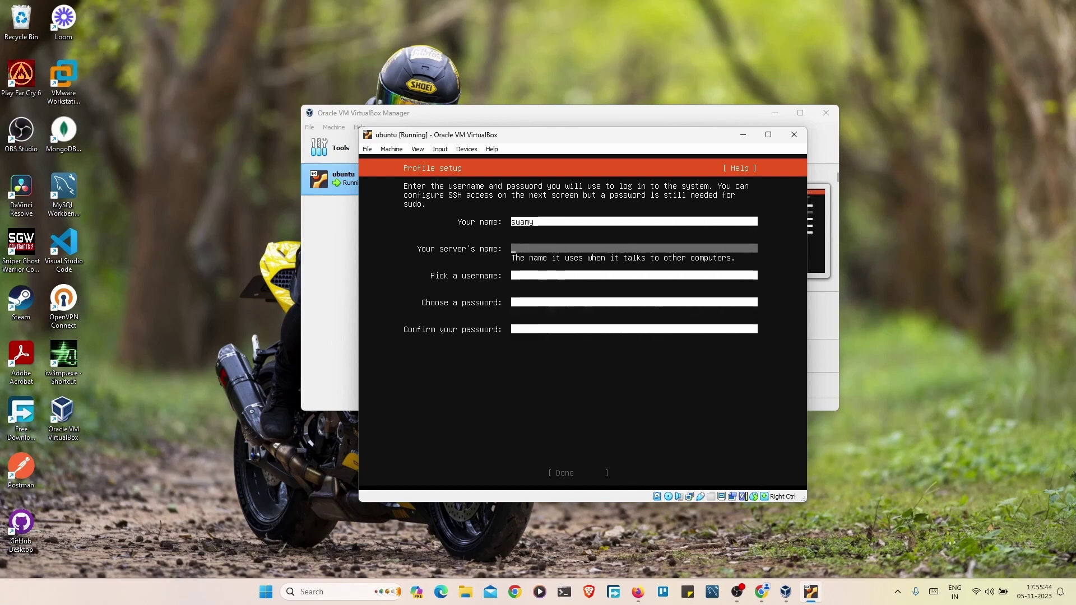
text(demo)
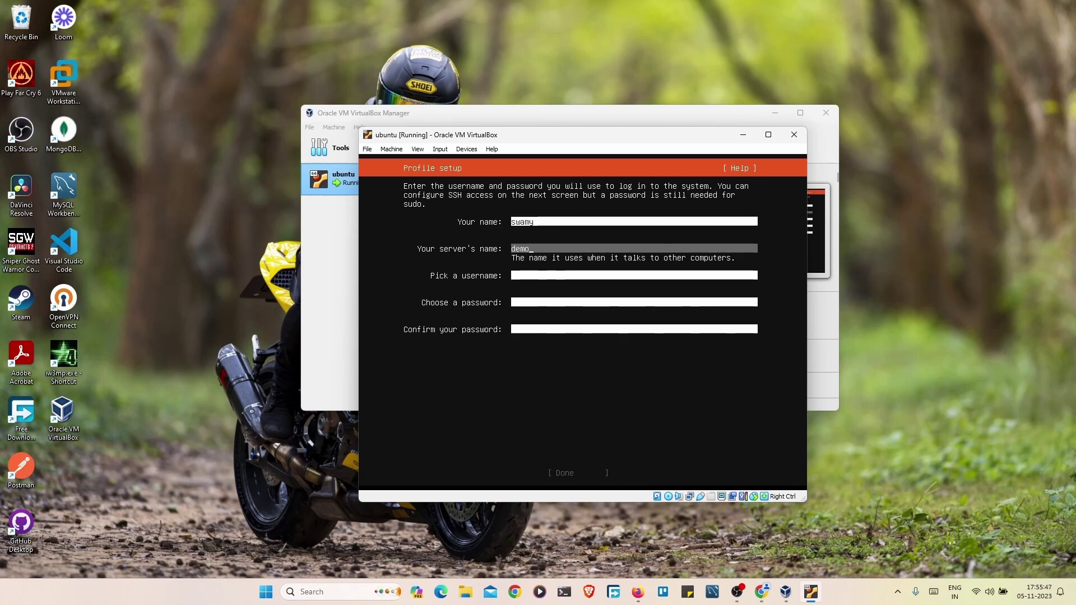
key(Tab)
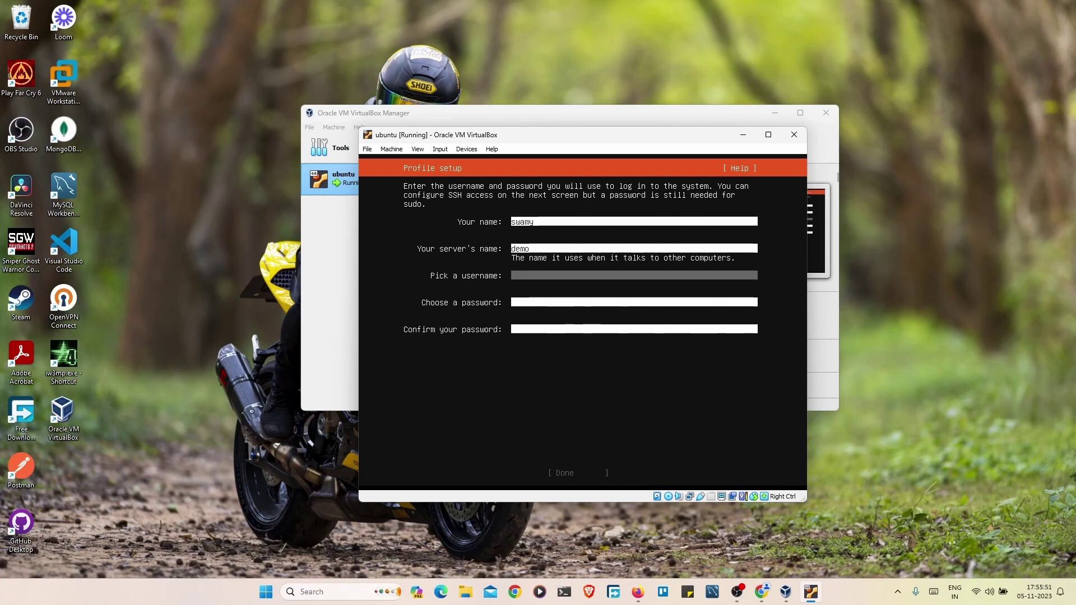
text(swamy)
key(Tab)
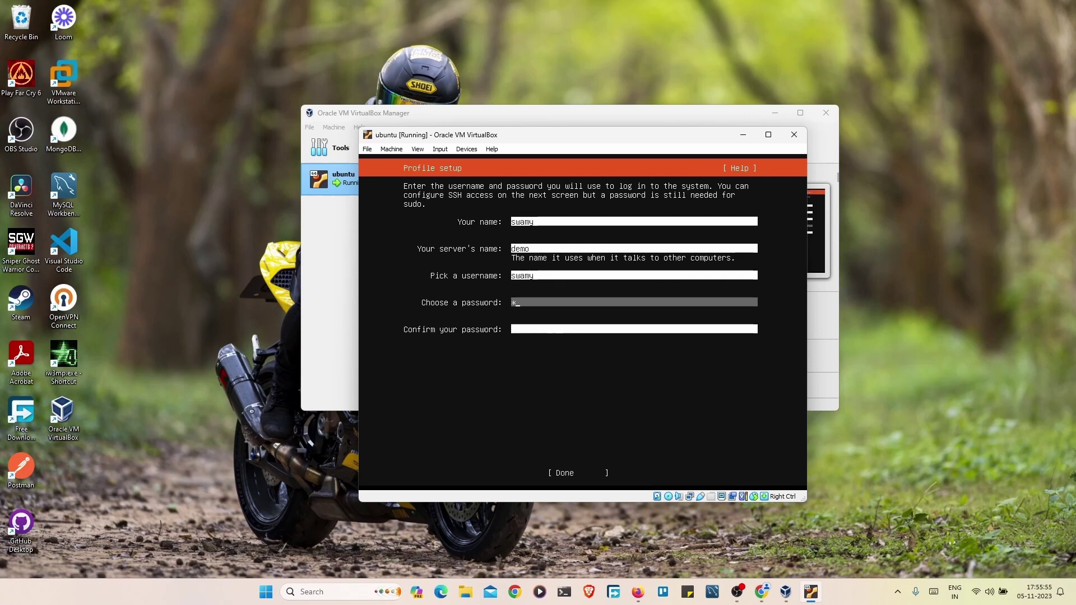
text(********)
key(Tab)
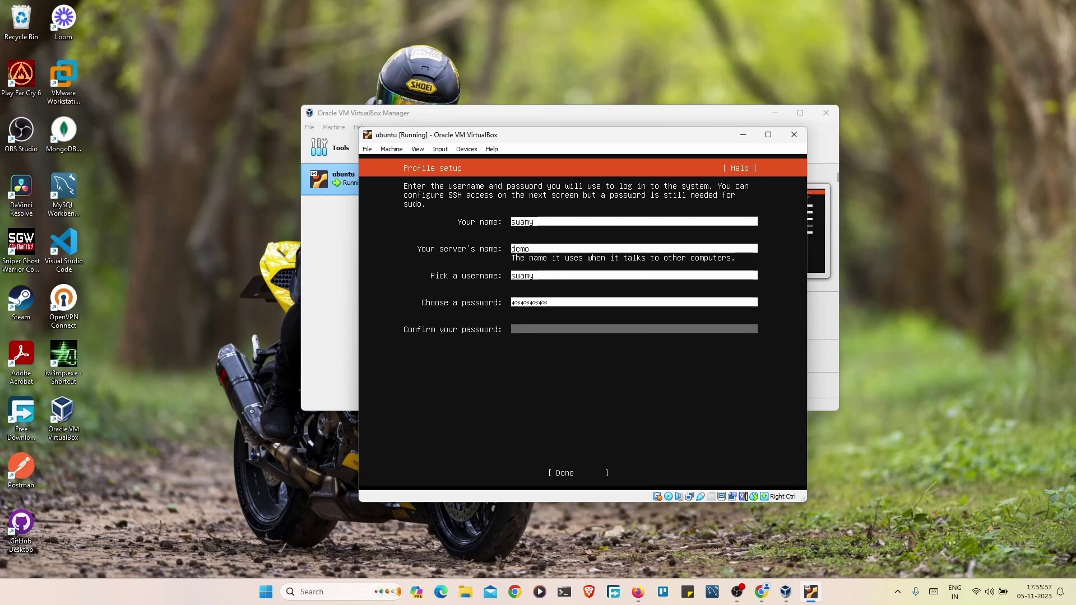
text(********)
key(Tab)
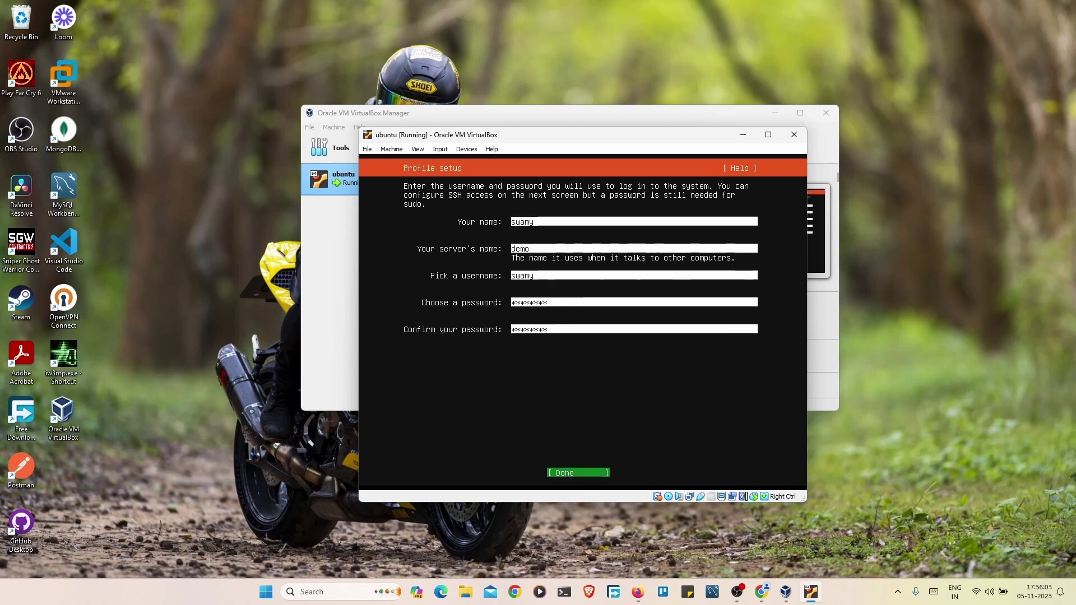
key(Return)
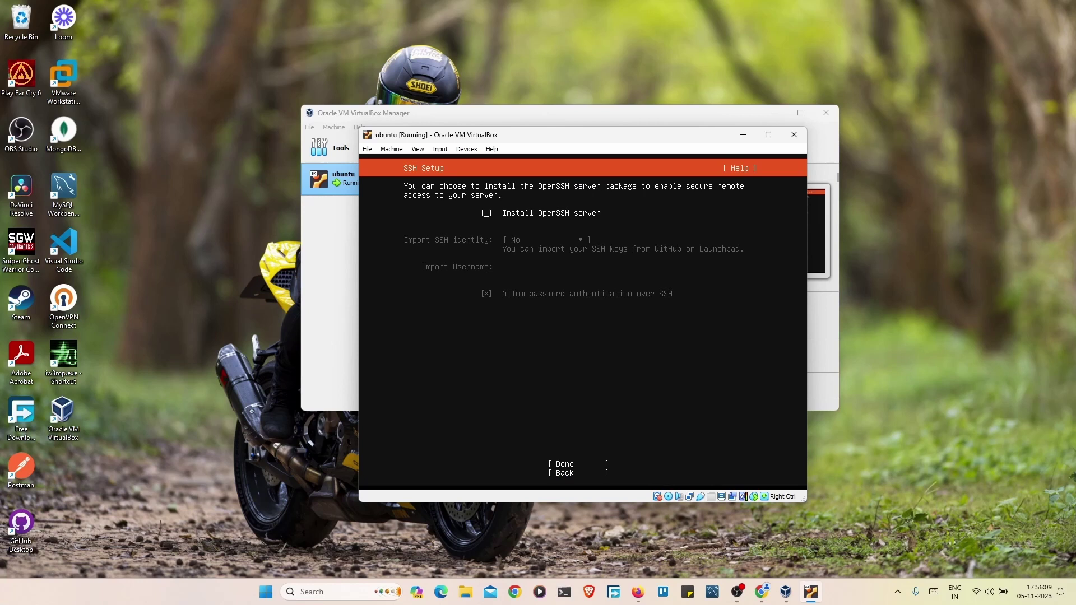
- Enable Install OpenSSH server on the SSH Setup screen and confirm
key(space)
key(Tab)
key(Tab)
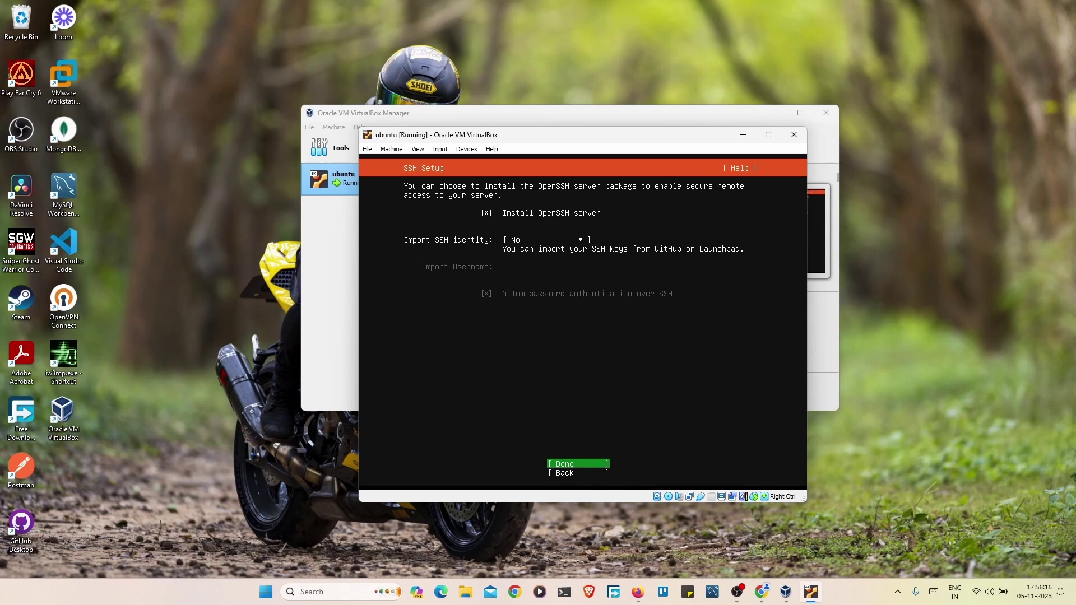
key(Return)
- Leave all Featured Server Snaps unticked and start the installation
key(Down)
key(Down)
key(Down)
key(Down)
key(Down)
key(Down)
key(Down)
key(Down)
key(Down)
key(Down)
key(Down)
key(Down)
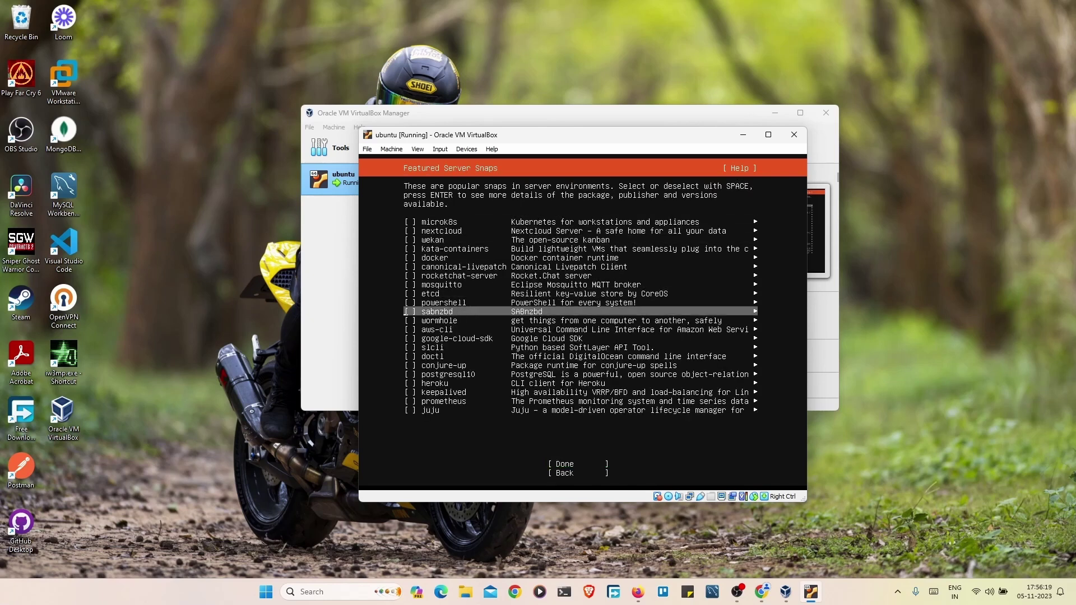
key(Up)
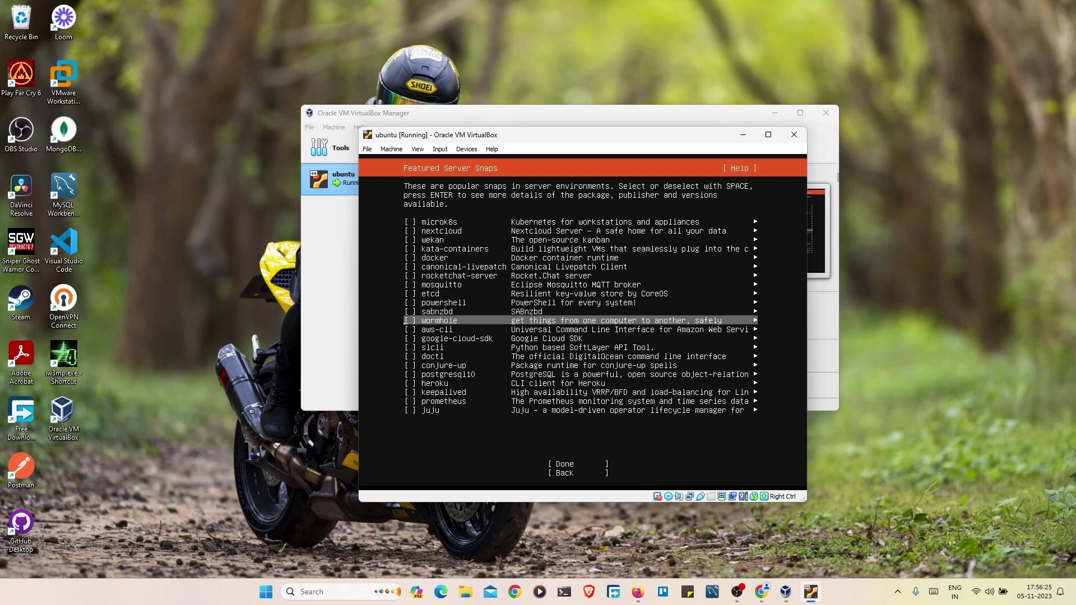
key(Down)
key(Down)
key(Down)
key(Down)
key(Down)
key(Tab)
key(Return)
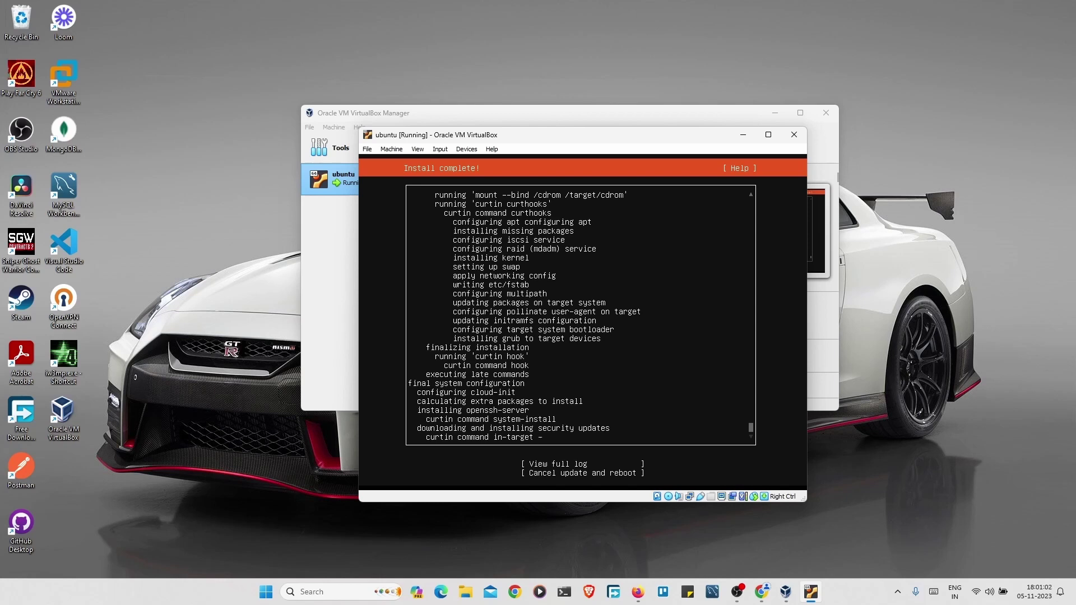
- Skip the remaining security updates and reboot from the finished installer
key(Tab)
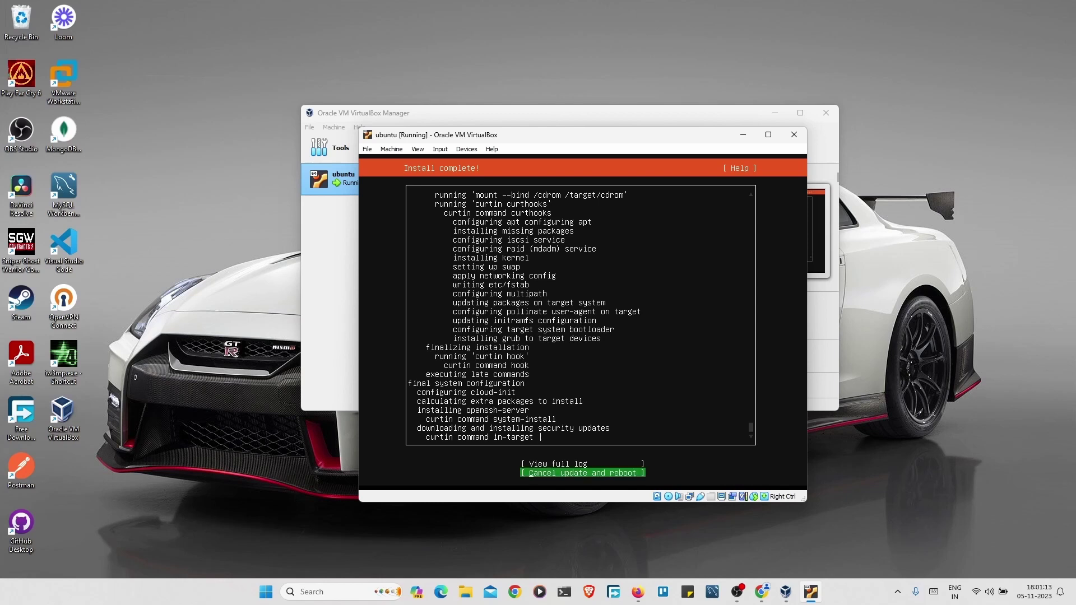
key(Return)
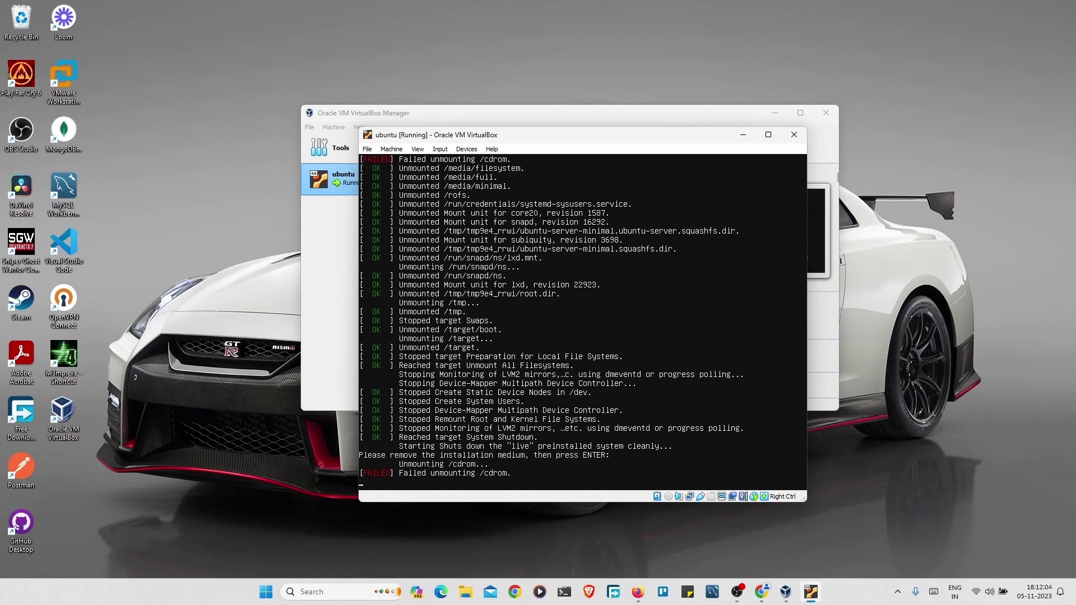
- Reboot the VM and log in at the 'demo login:' prompt with the username and password
key(Return)
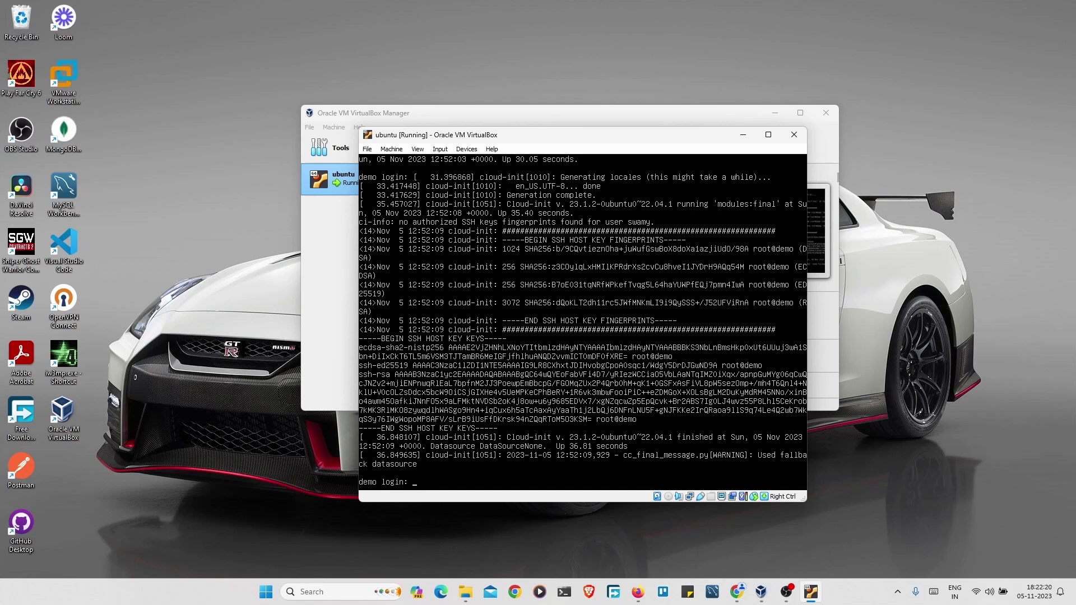
text(swamy)
key(Return)
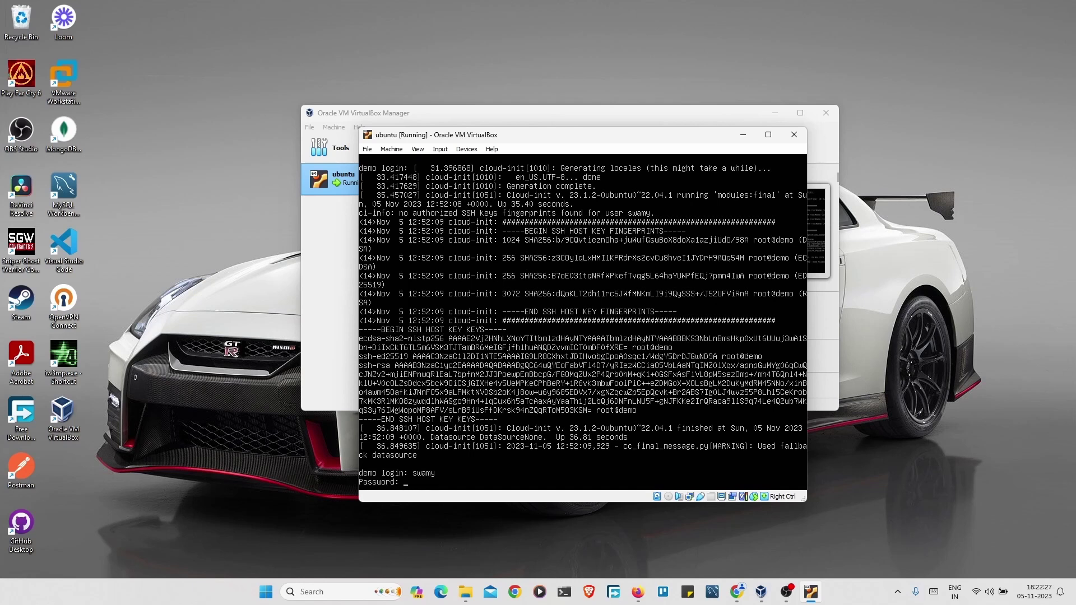
key(Return)
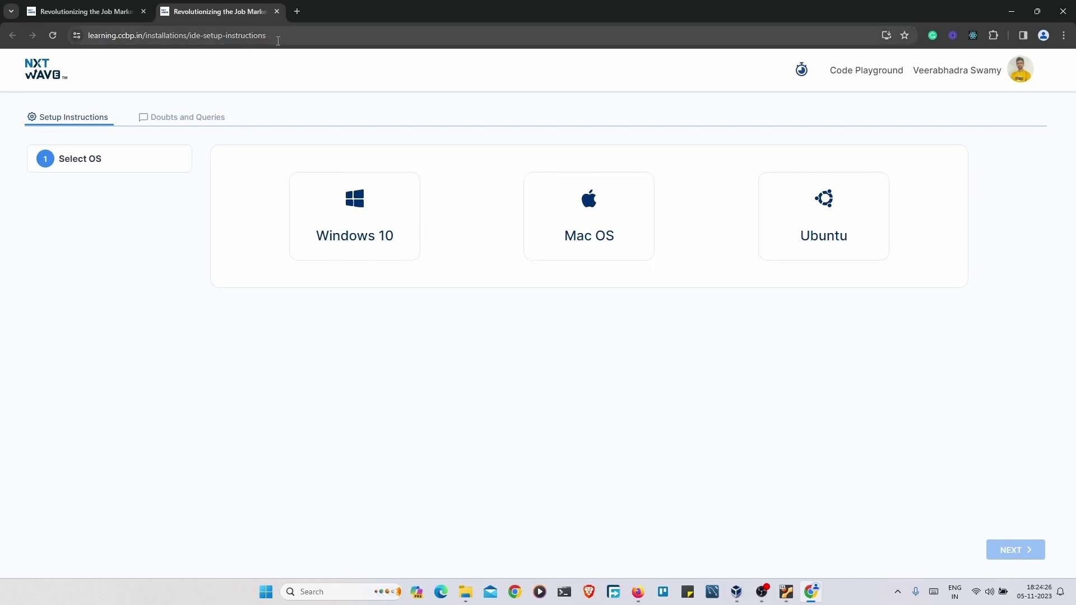
- Choose Ubuntu as the OS and review its System Requirements (64-bit, 4 GB RAM, virtualization)
click(807, 233)
scroll(583, 283, down, 3)
scroll(419, 268, up, 2)
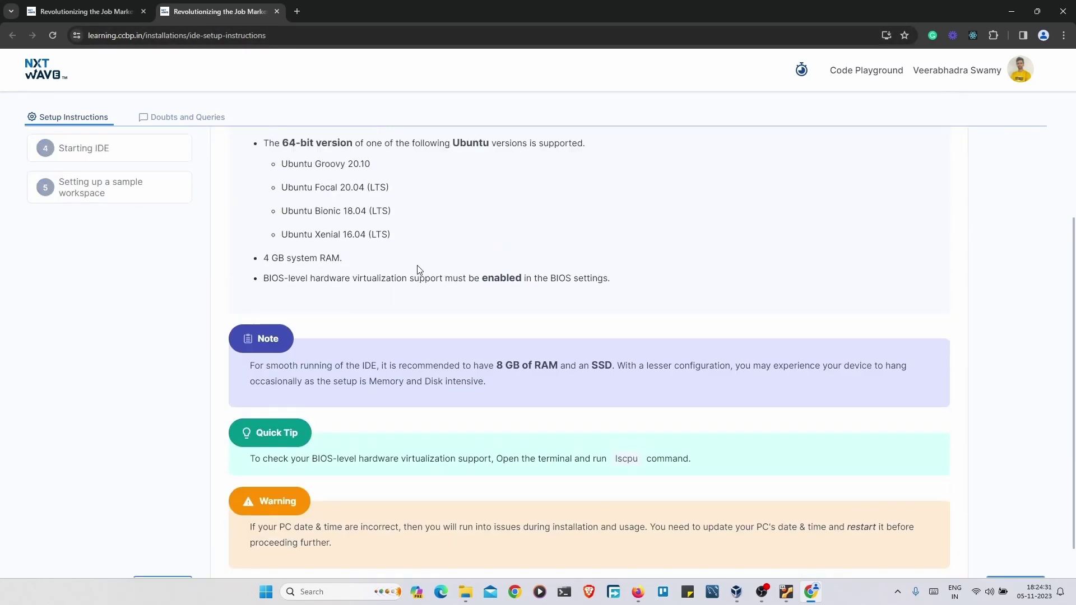
scroll(402, 351, up, 1)
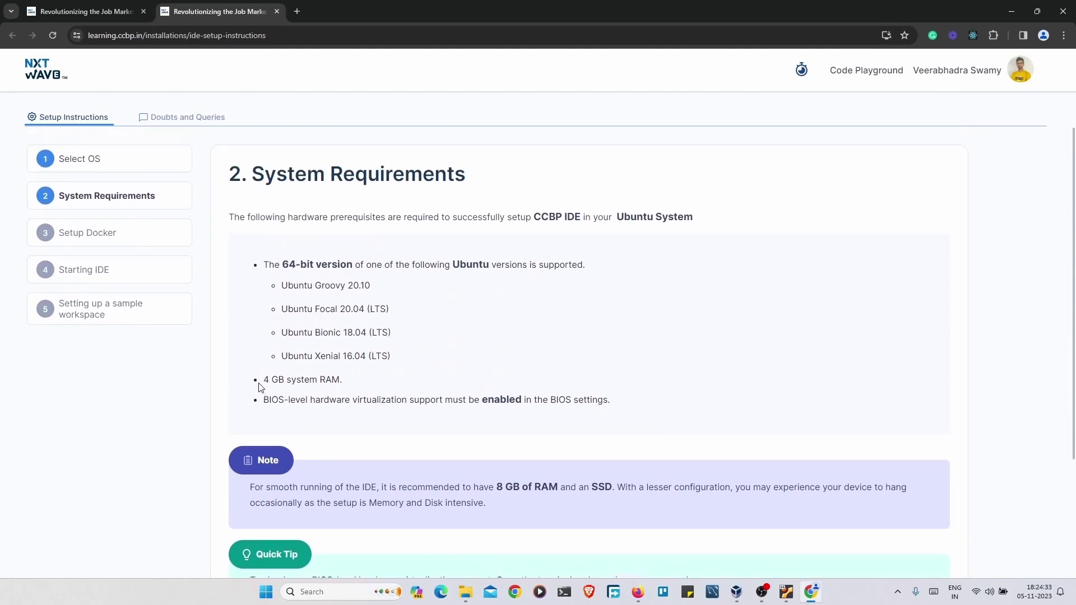
drag(259, 381, 404, 384)
click(408, 387)
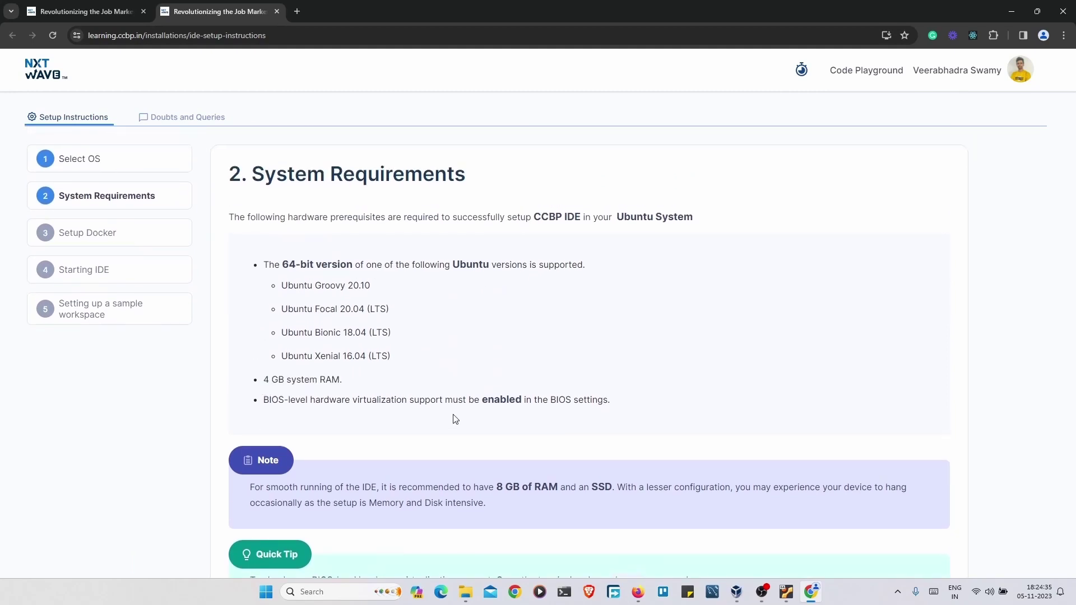
- Finish reviewing the requirements and continue to the '3. Setup Docker' step
scroll(463, 419, down, 3)
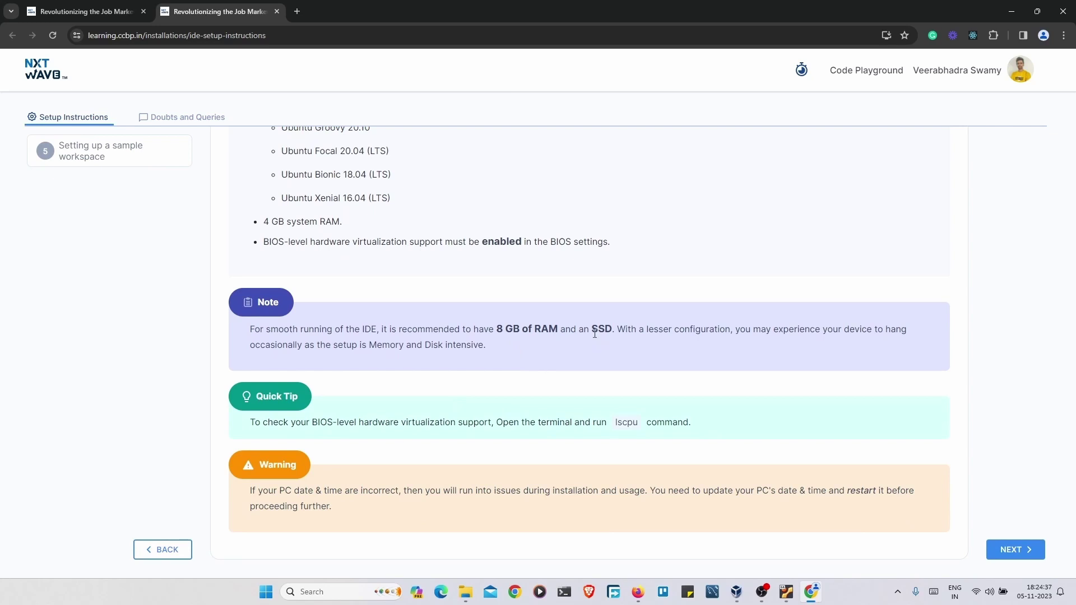
scroll(648, 451, up, 2)
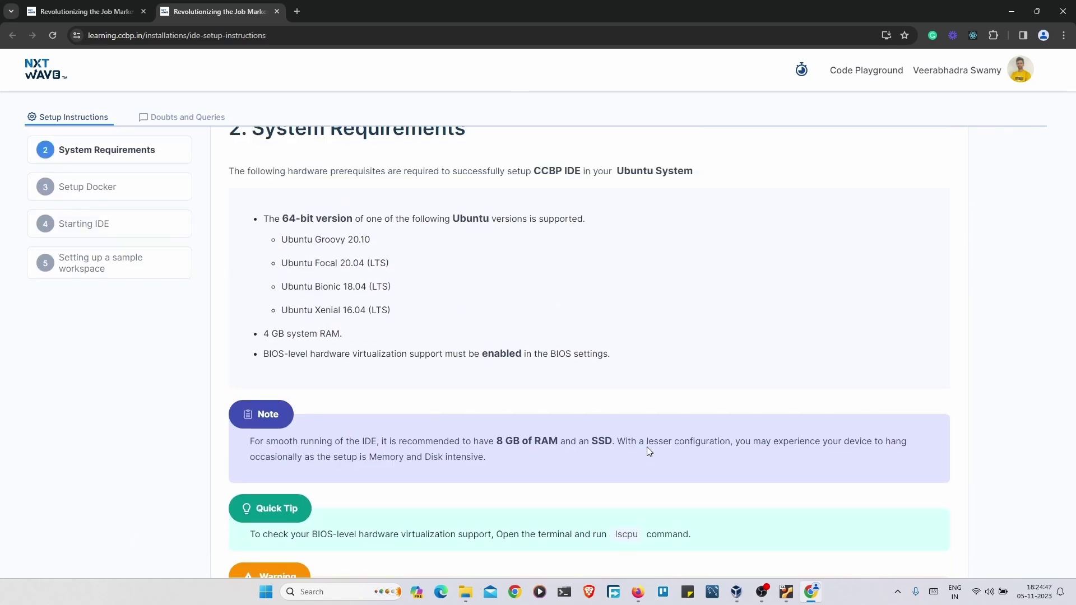
scroll(646, 441, up, 1)
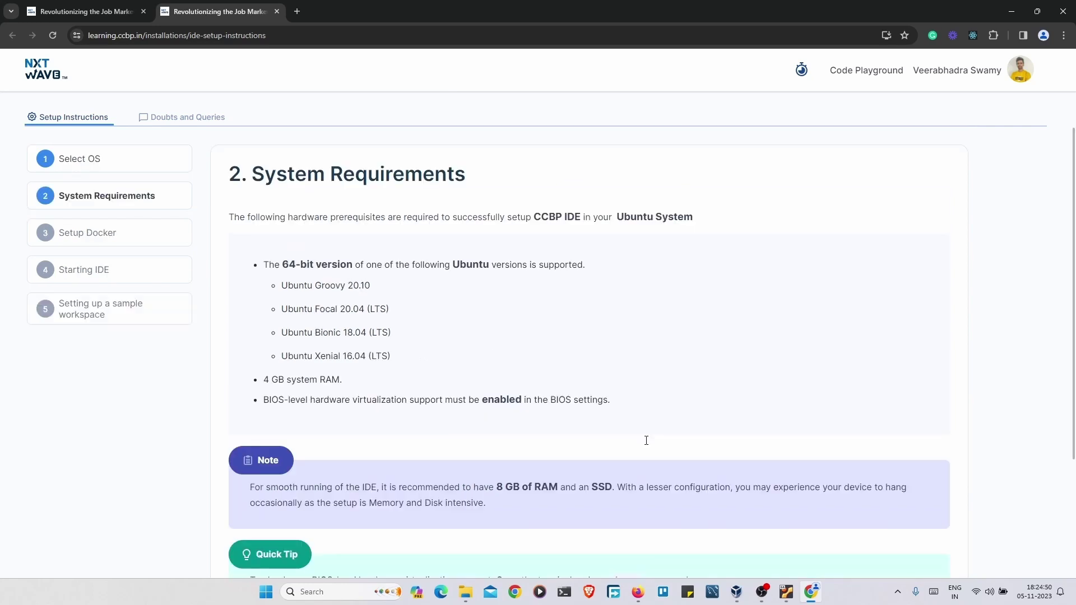
scroll(647, 444, down, 2)
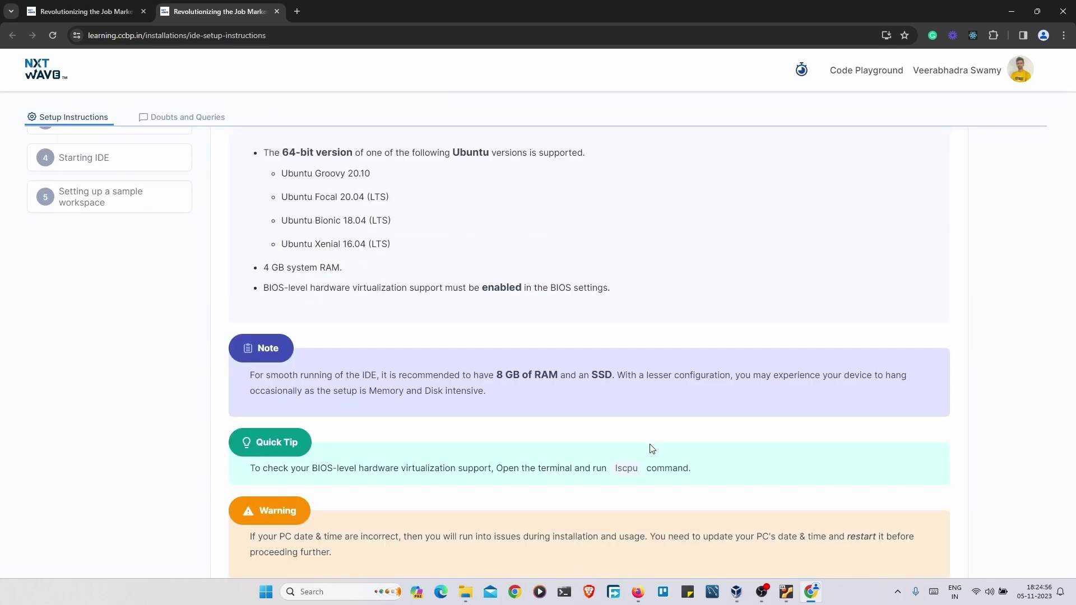
scroll(652, 448, down, 1)
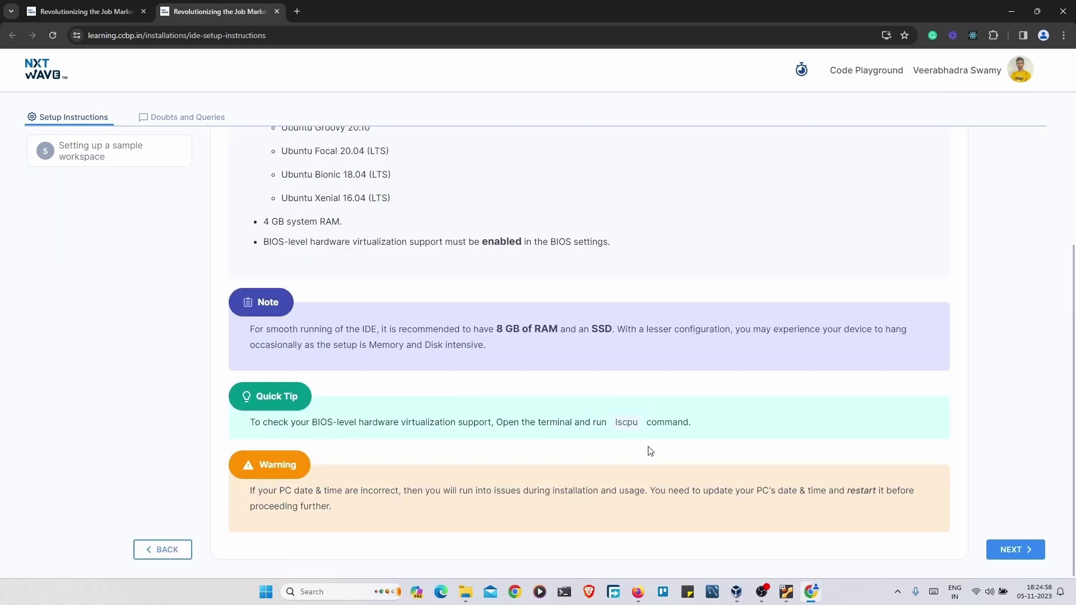
click(1014, 549)
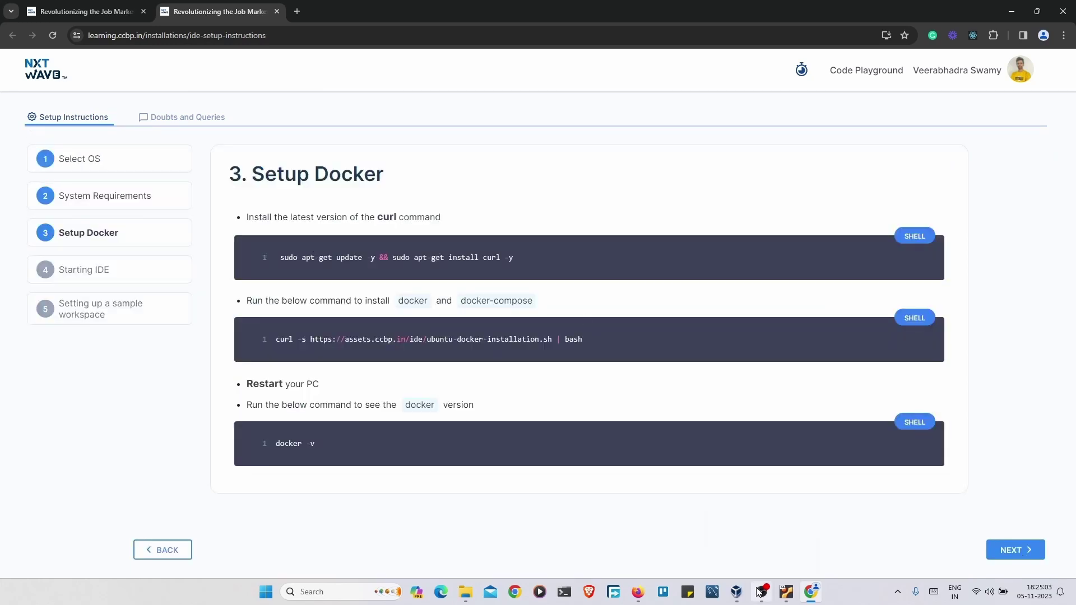
- Bring the ubuntu VM window forward, minimize the Manager, and place the VM beside the instructions
click(735, 591)
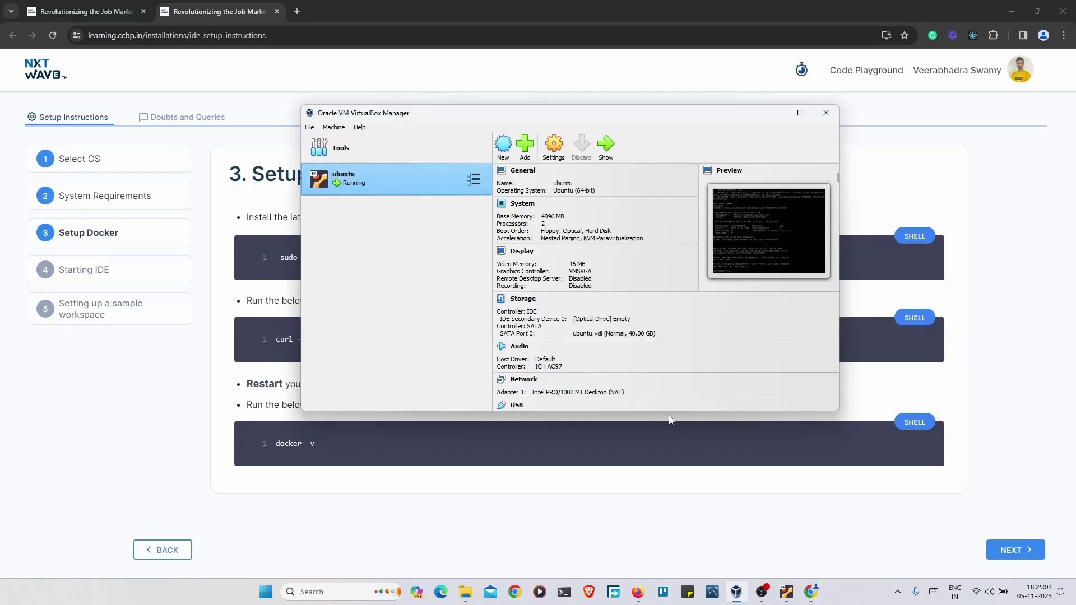
click(786, 591)
click(774, 113)
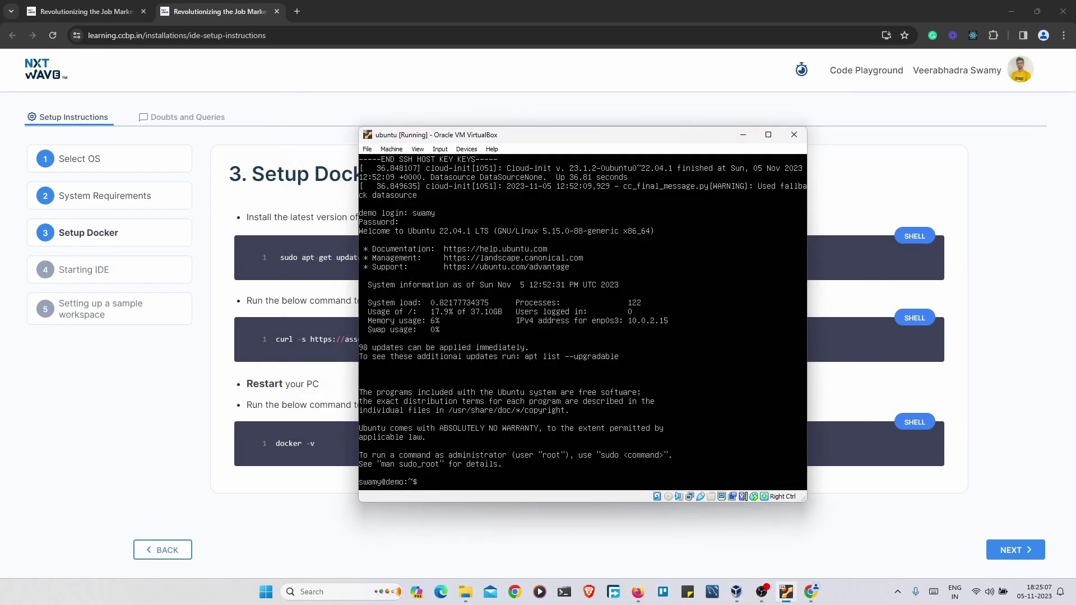
drag(641, 135, 807, 133)
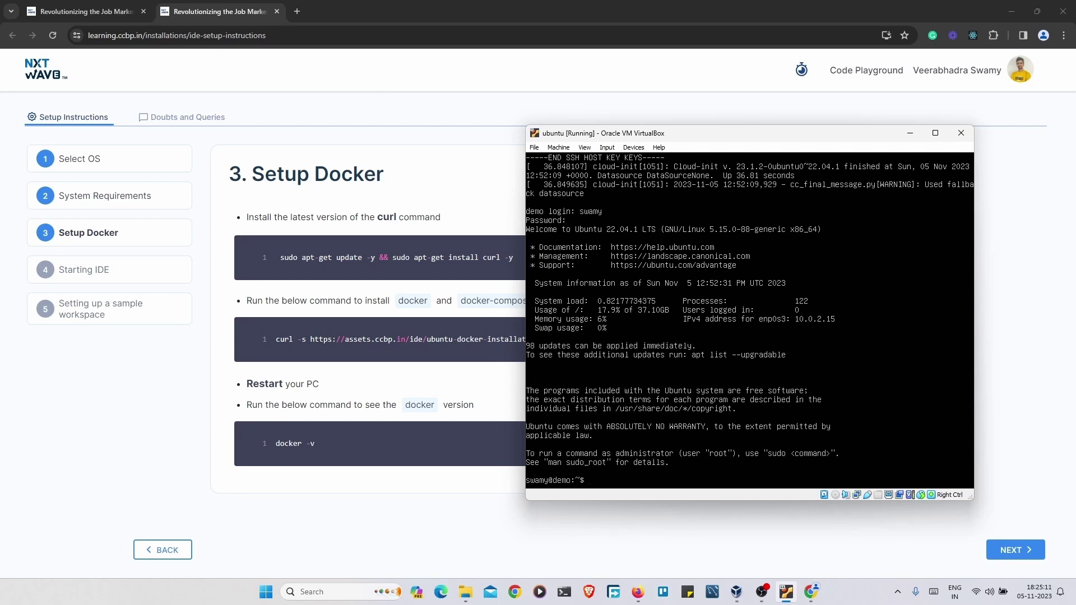
- Run 'sudo apt-get update -y && sudo apt-get install curl -y' in the VM with the sudo password
text(sudo apt-get update -y && sudo apt-ge)
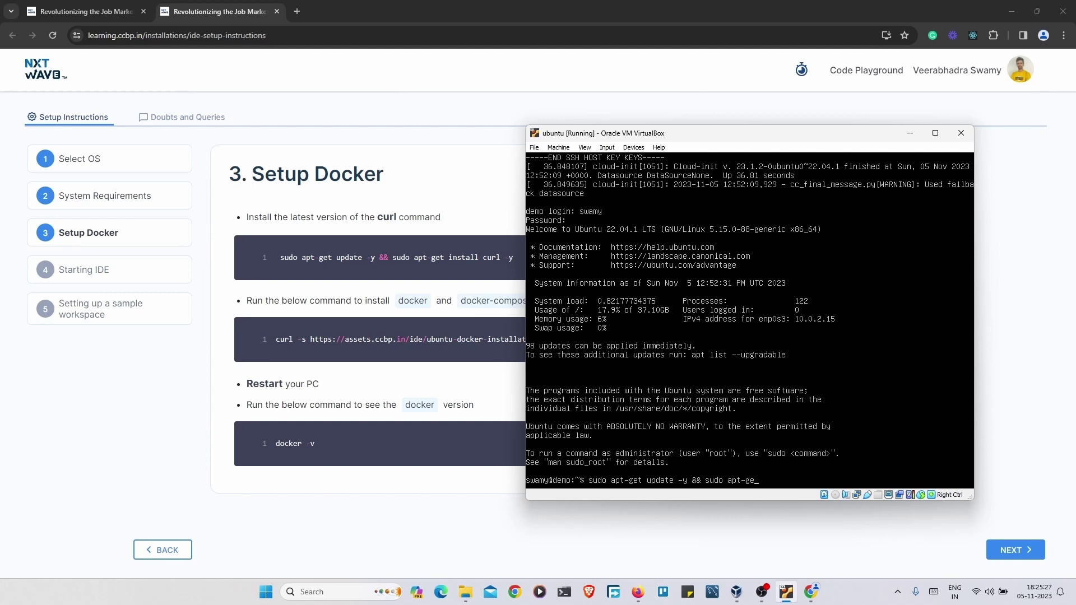
text(t install curl -y)
key(Return)
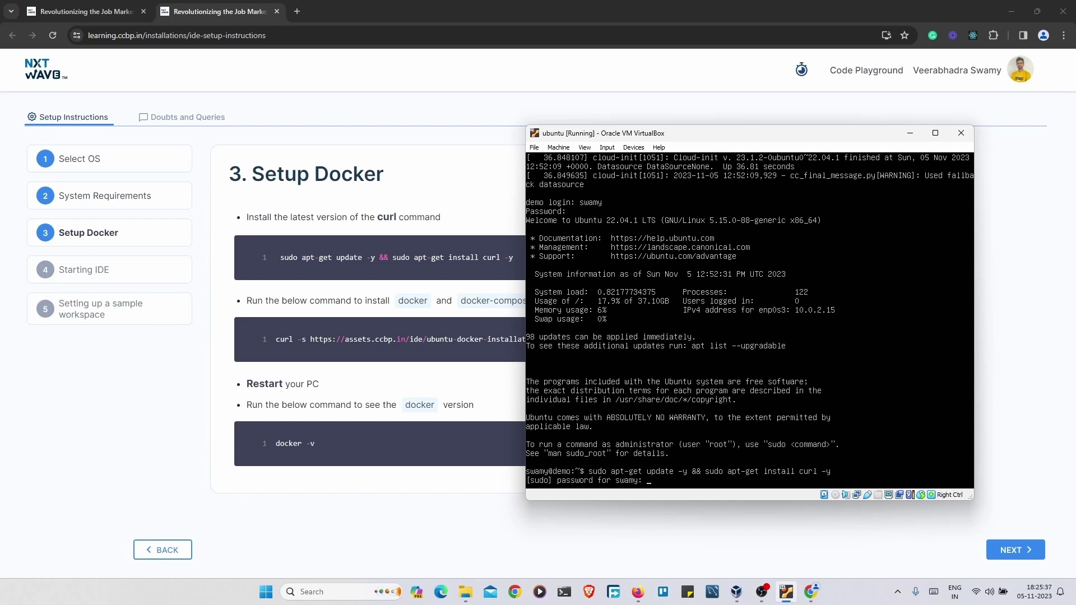
key(Return)
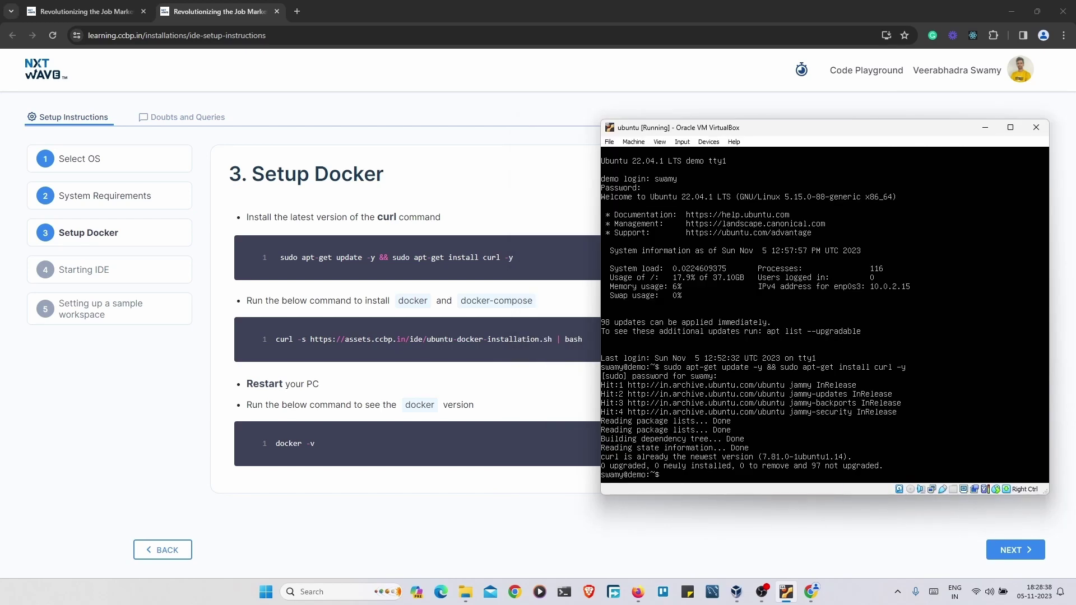
- Run the ubuntu-docker-installation.sh script via curl piped to bash, then 'sudo reboot now'
text(curl -s https://assets.ccbp.in/ide/ubuntu-docker)
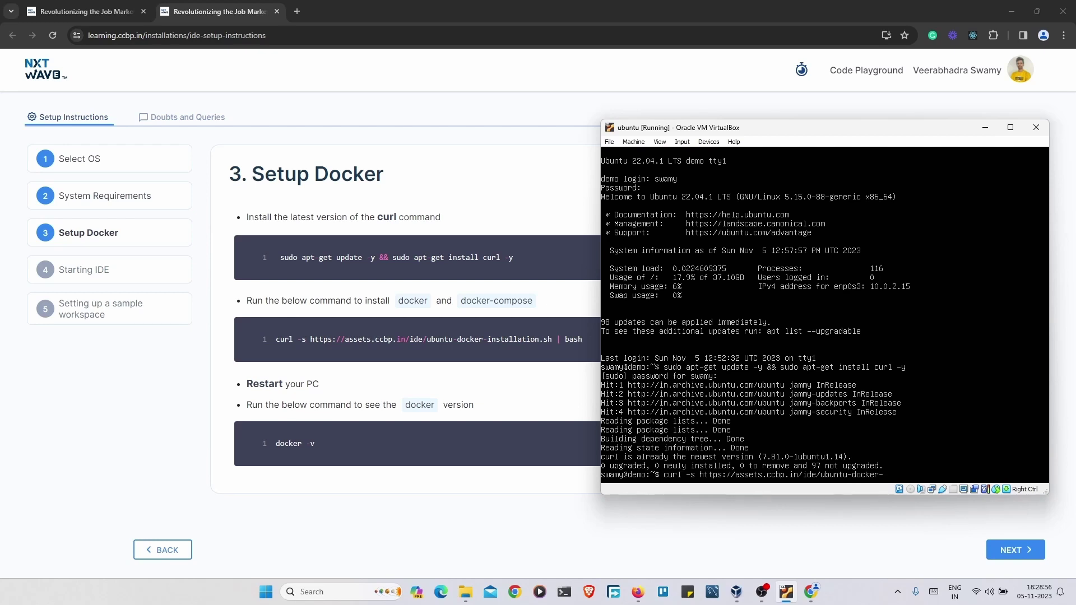
text(-installation.sh | bash)
key(Return)
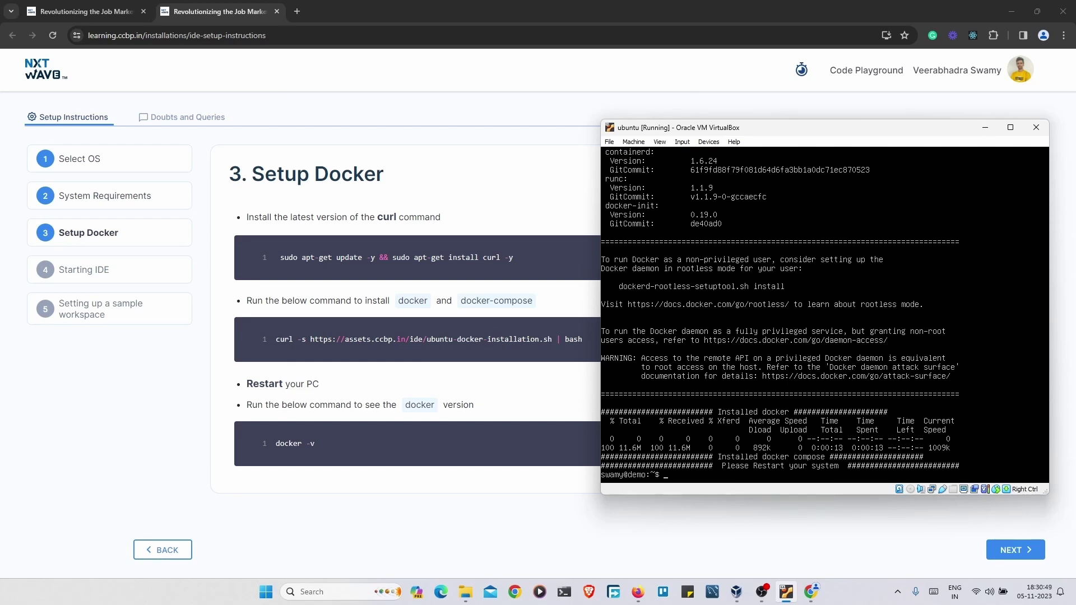
text(udo reboot now)
key(Return)
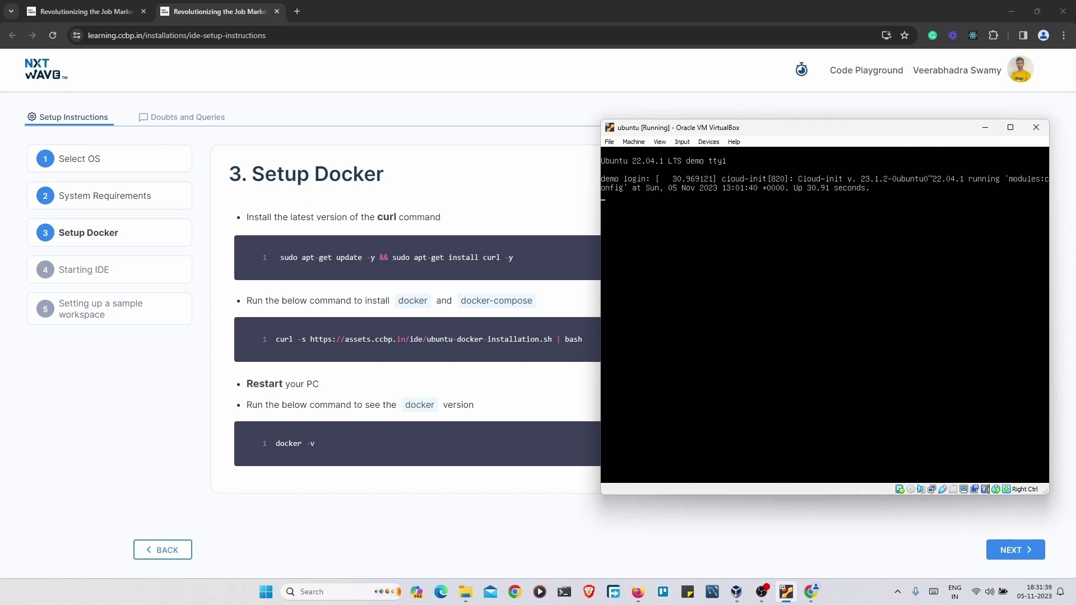
- Log back in to the VM with the username and password, then open '4. Starting the IDE'
key(Return)
text(swamy)
key(Return)
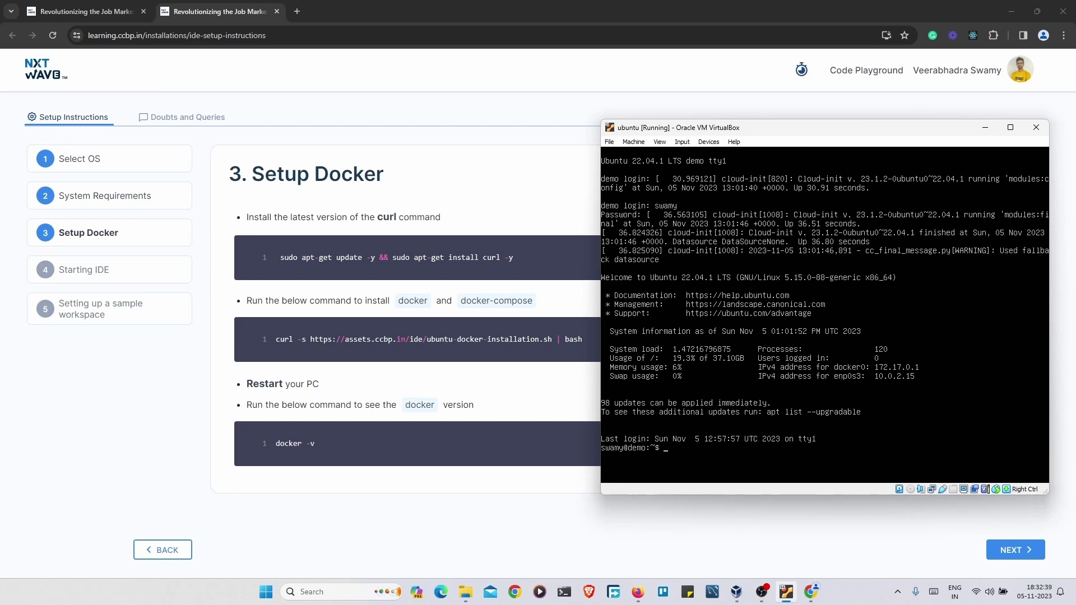
click(1011, 554)
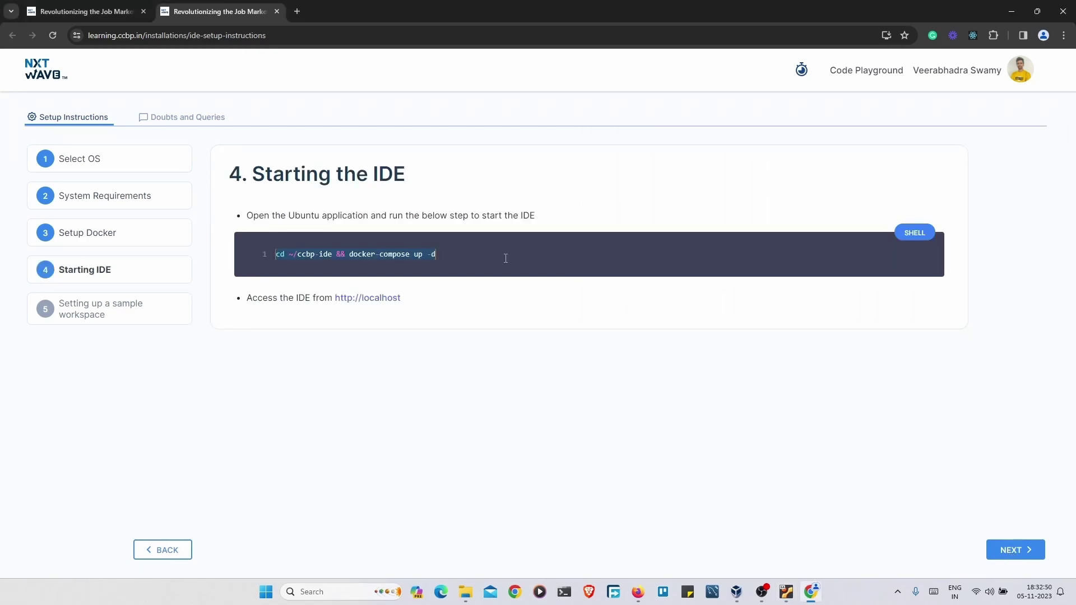
- Run 'cd ~/ccbp-ide && docker-compose up -d' to create ccbp-ide, then open a new Chrome tab
click(786, 592)
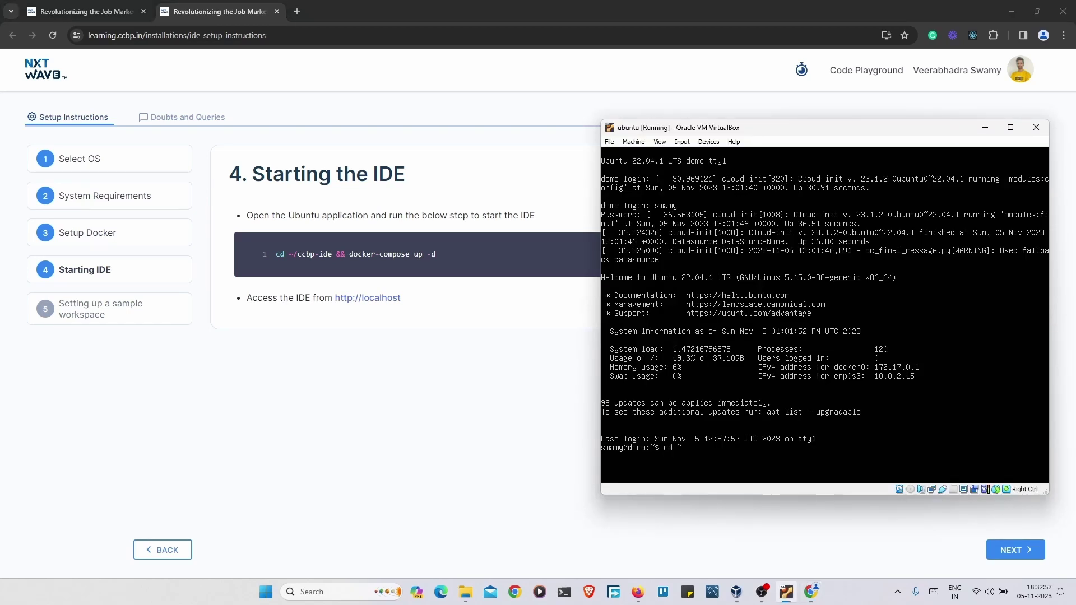
text(cd ~/ccbp-ide && docker-compose u)
text(p -d)
key(Return)
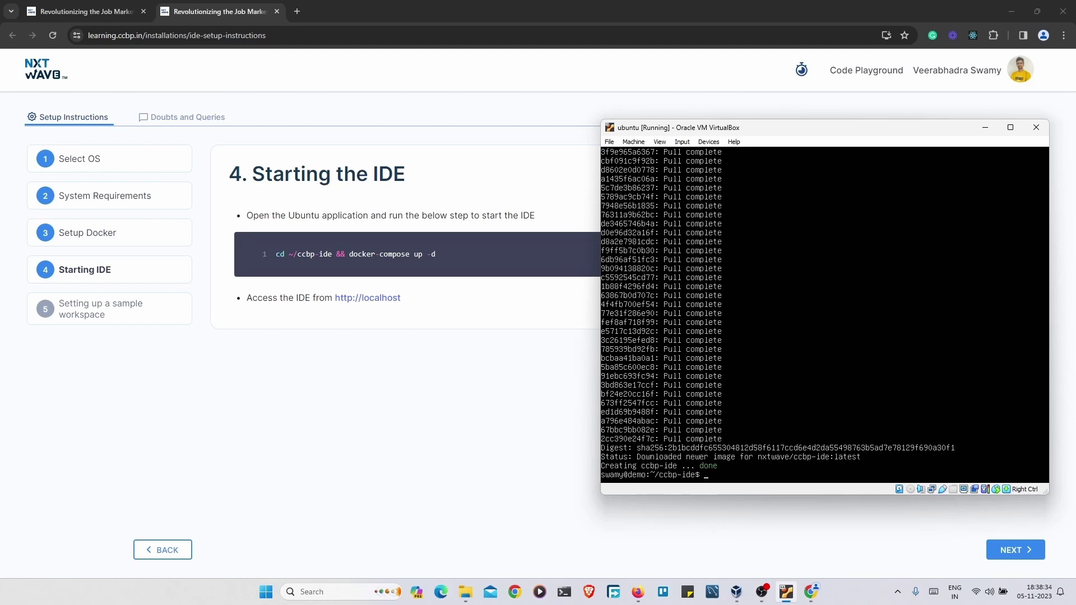
click(301, 12)
text(ht)
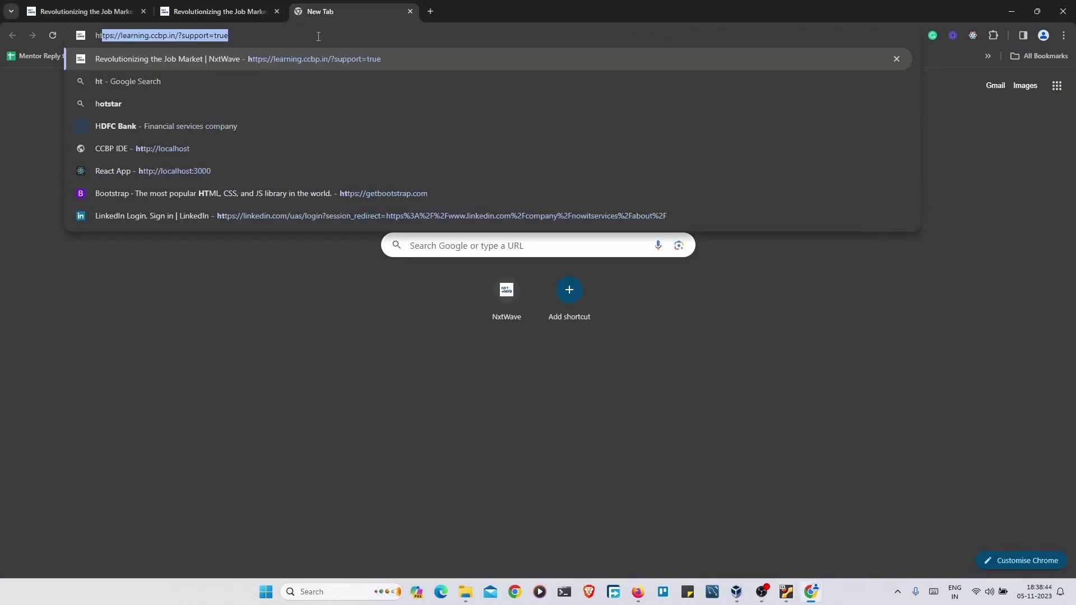
text(tp://loca)
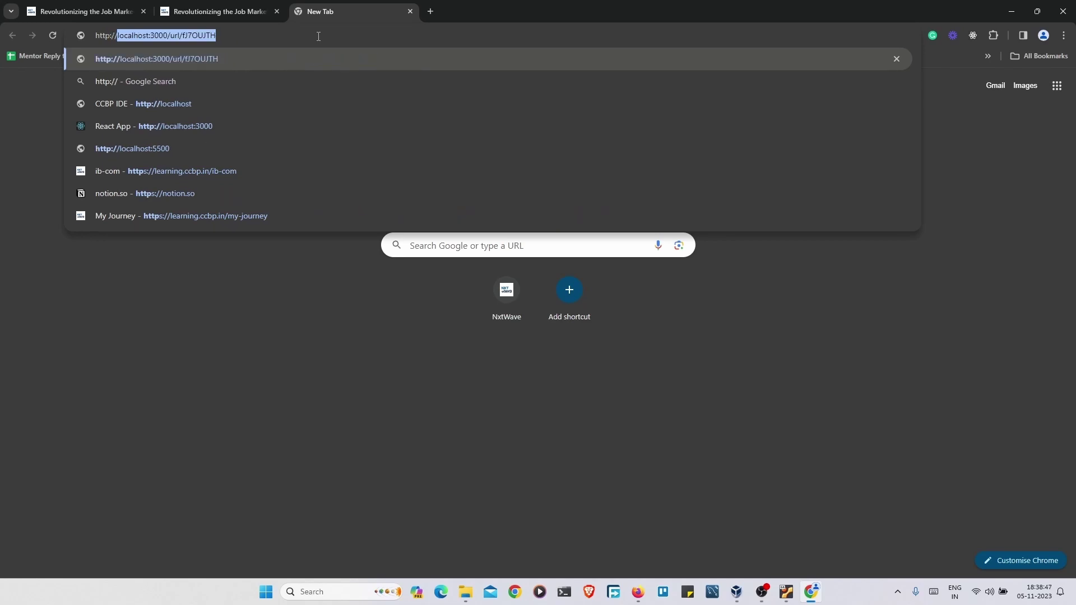
text(lhost)
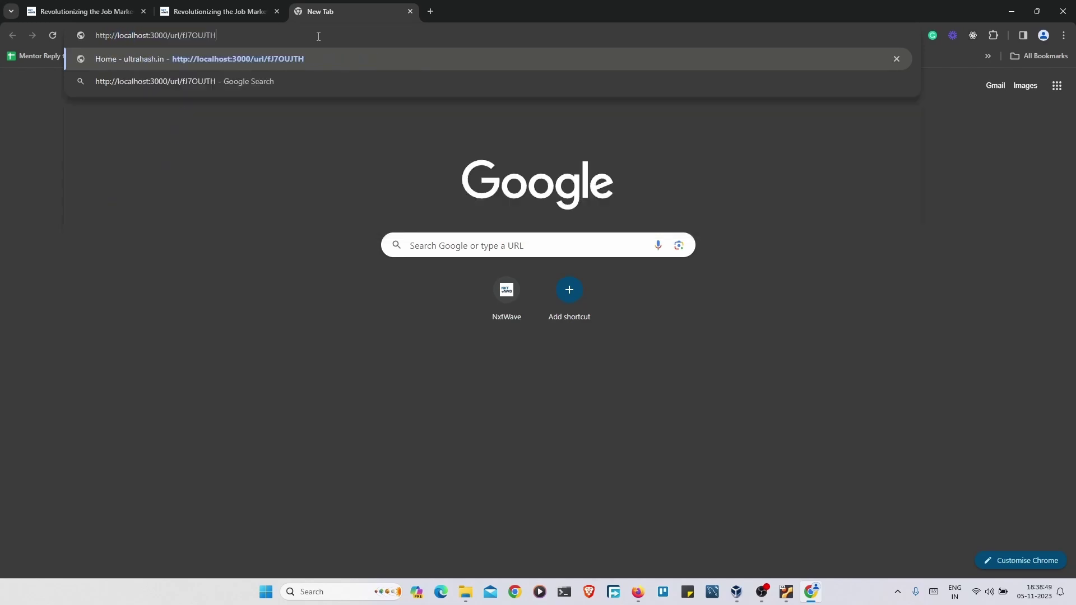
key(Delete)
key(Return)
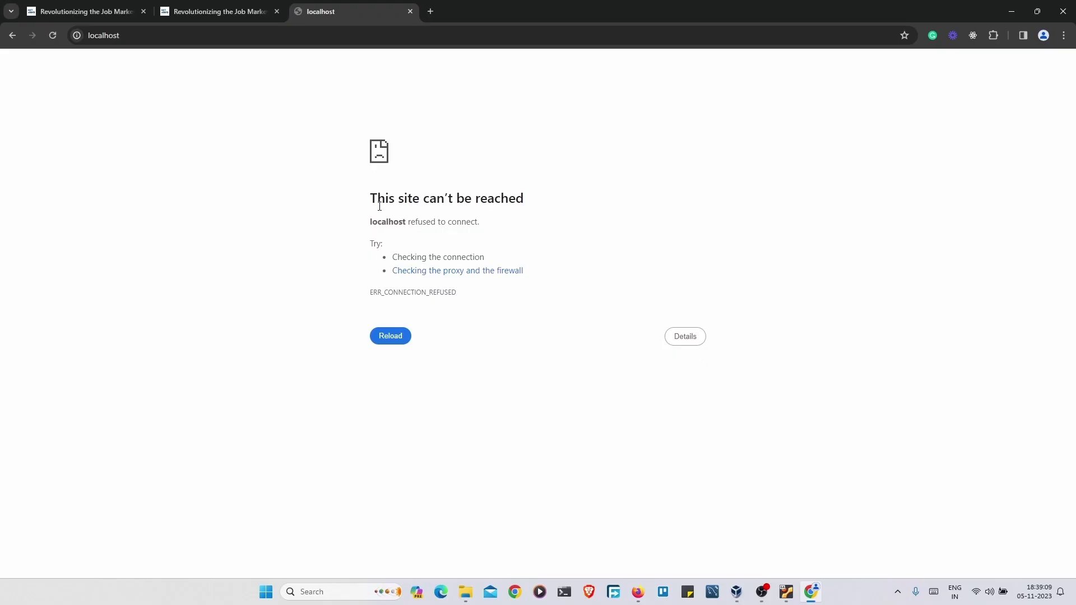
- Bring the VirtualBox Manager forward and open the ubuntu VM's Settings
mouse_move(786, 591)
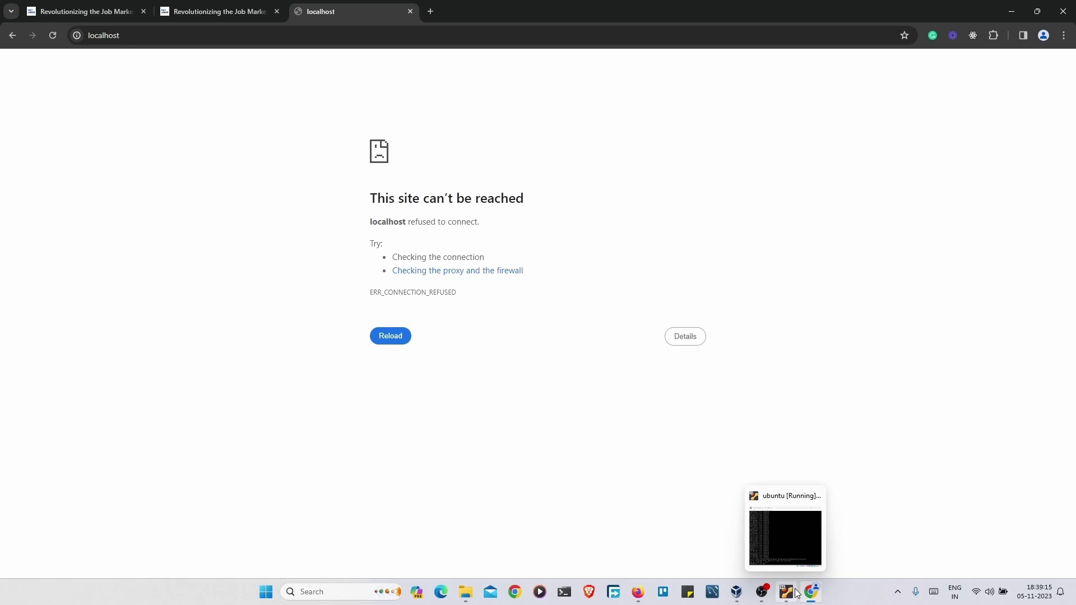
click(760, 528)
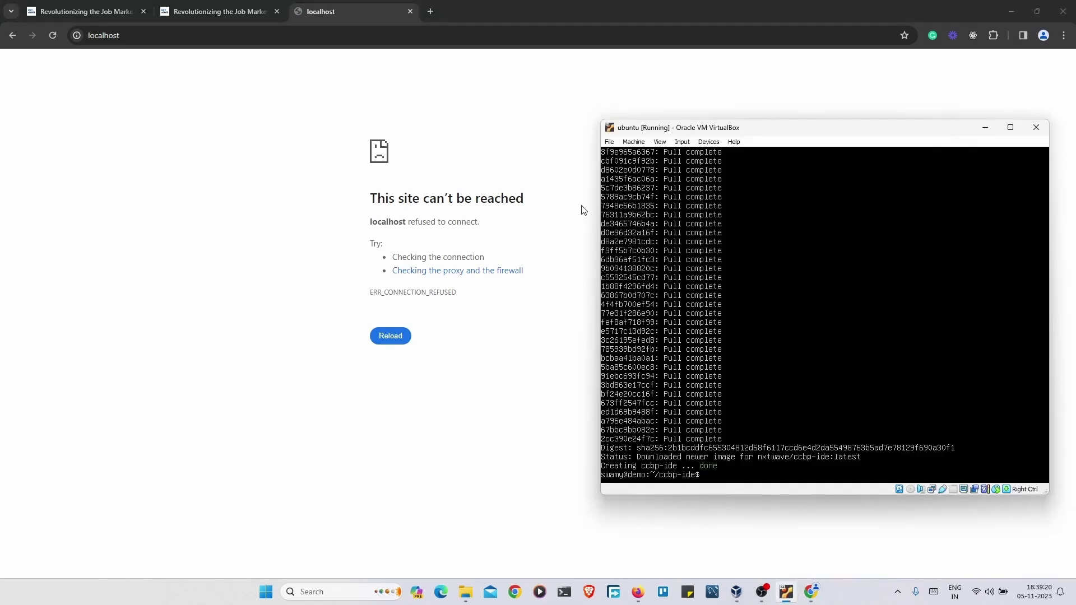
click(737, 591)
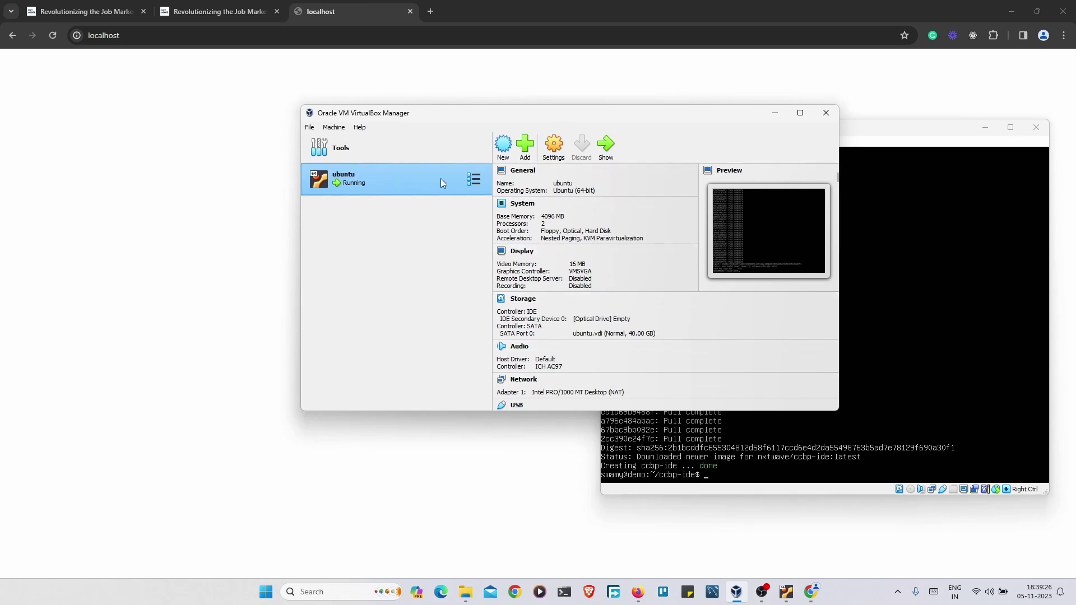
click(553, 147)
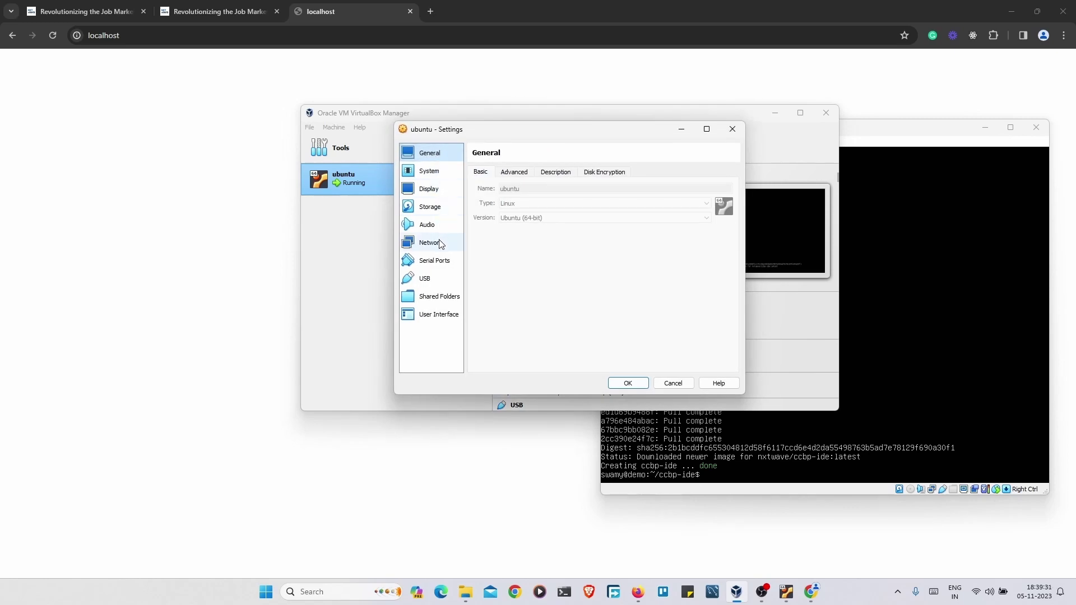
- Show the Network page and expand Adapter 1's Advanced options
click(430, 243)
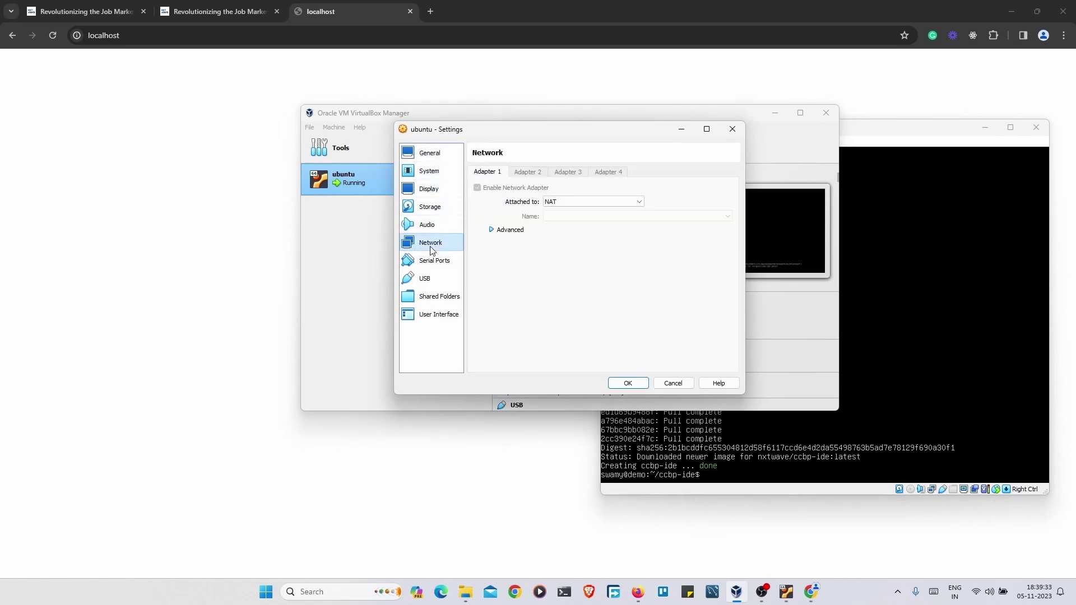
click(494, 231)
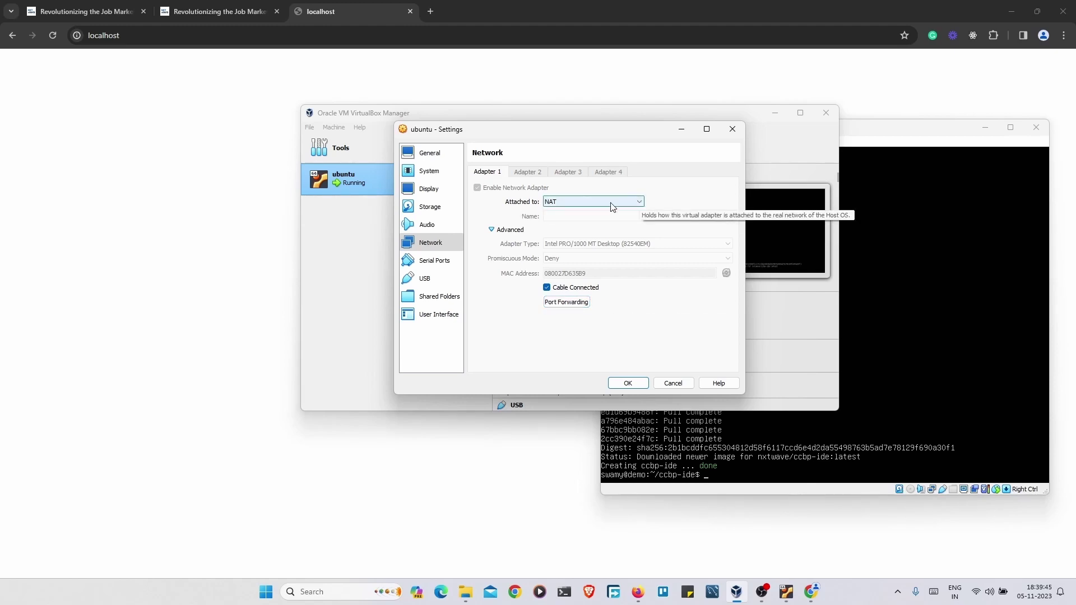
- Open Port Forwarding and add a new rule named ide
click(566, 302)
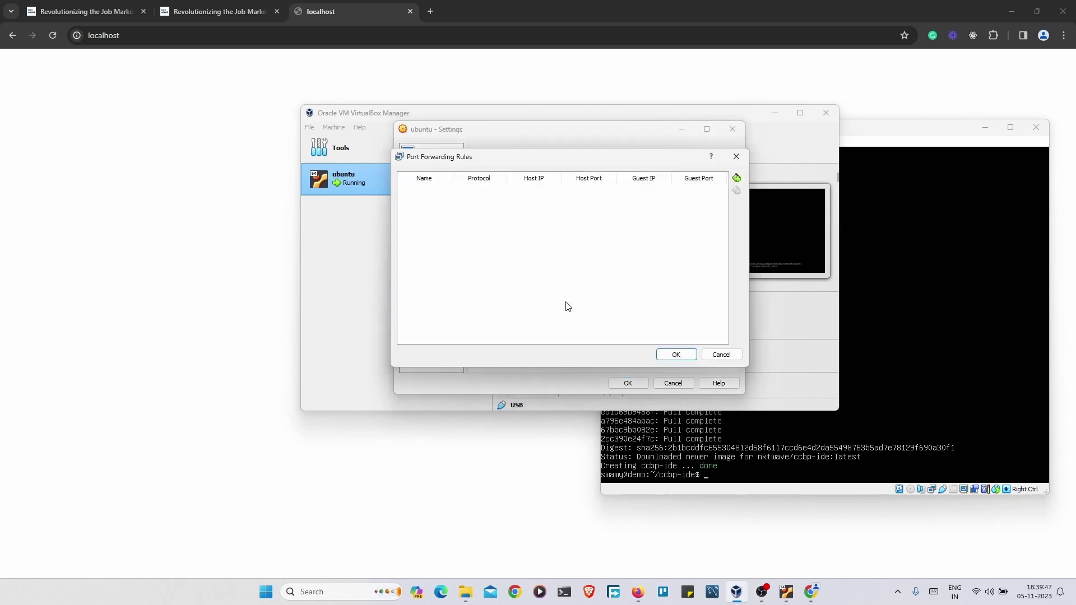
click(737, 178)
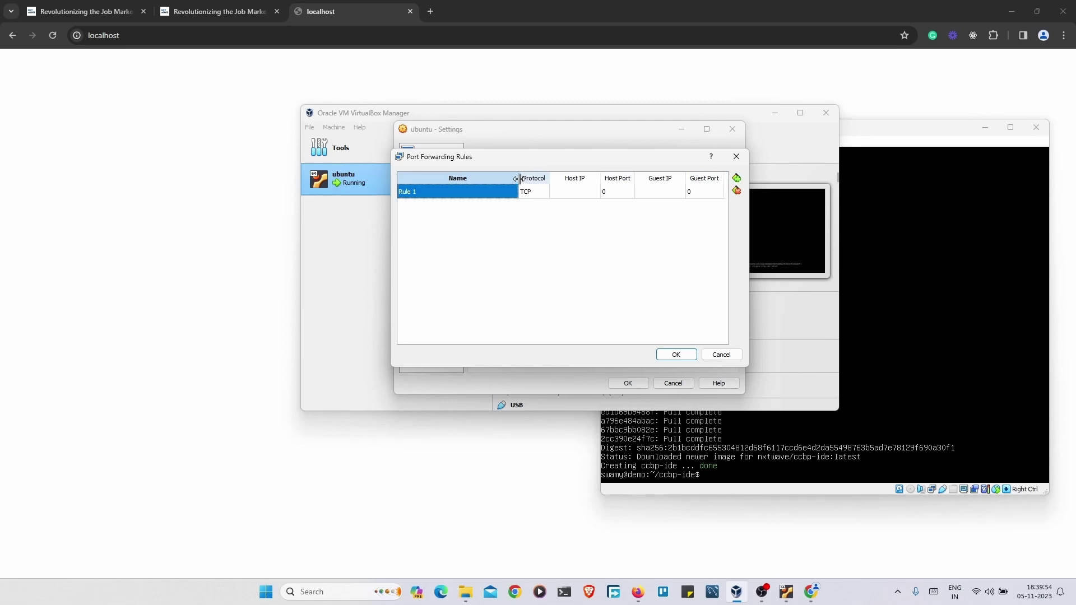
drag(519, 178, 475, 178)
double_click(423, 192)
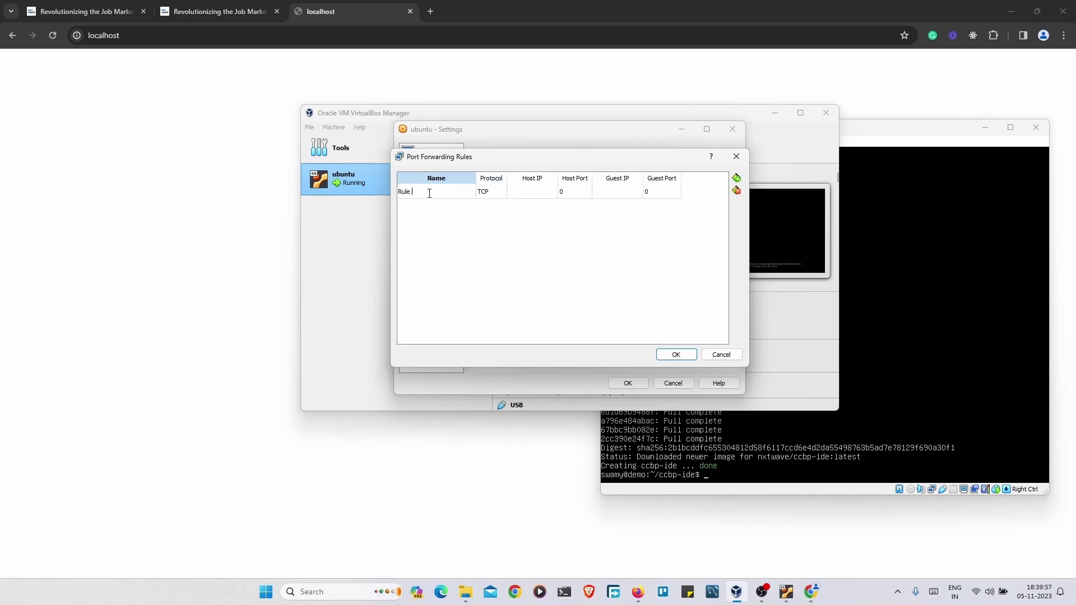
key(BackSpace)
key(BackSpace)
key(BackSpace)
key(BackSpace)
key(BackSpace)
text(ide)
- Give the ide rule host IP 127.0.0.1 and host port 80, then switch to the VM console
click(537, 193)
click(537, 192)
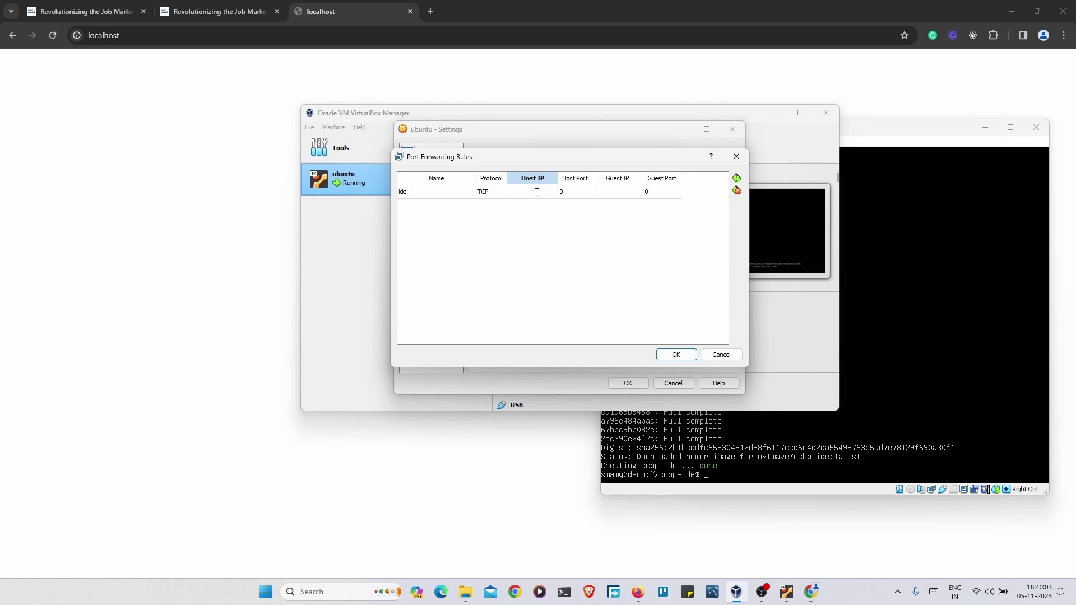
text(127.0.0.1)
click(572, 195)
click(575, 195)
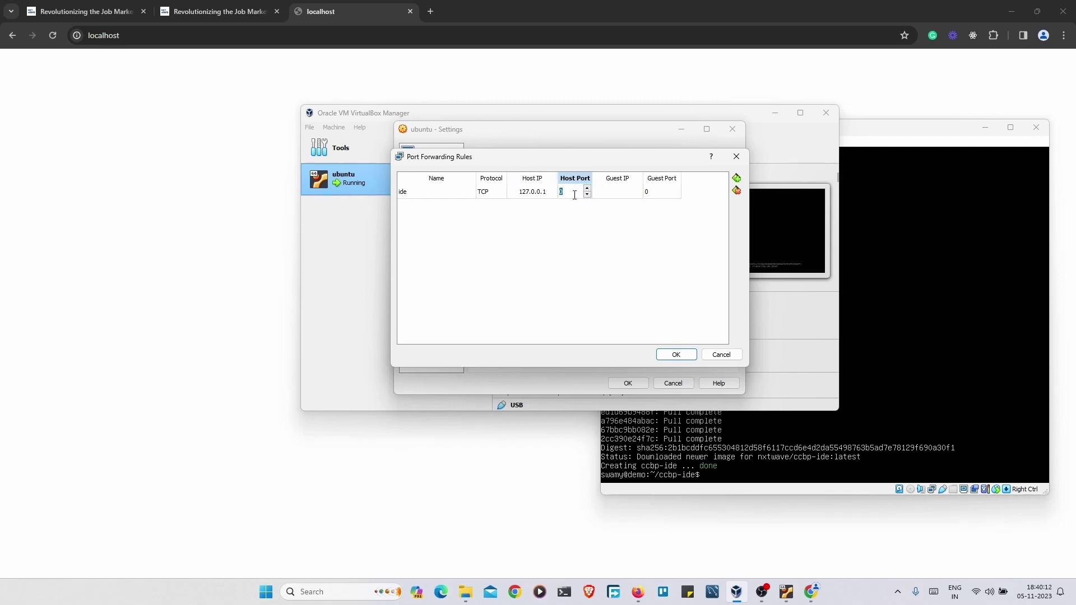
text(80)
click(621, 193)
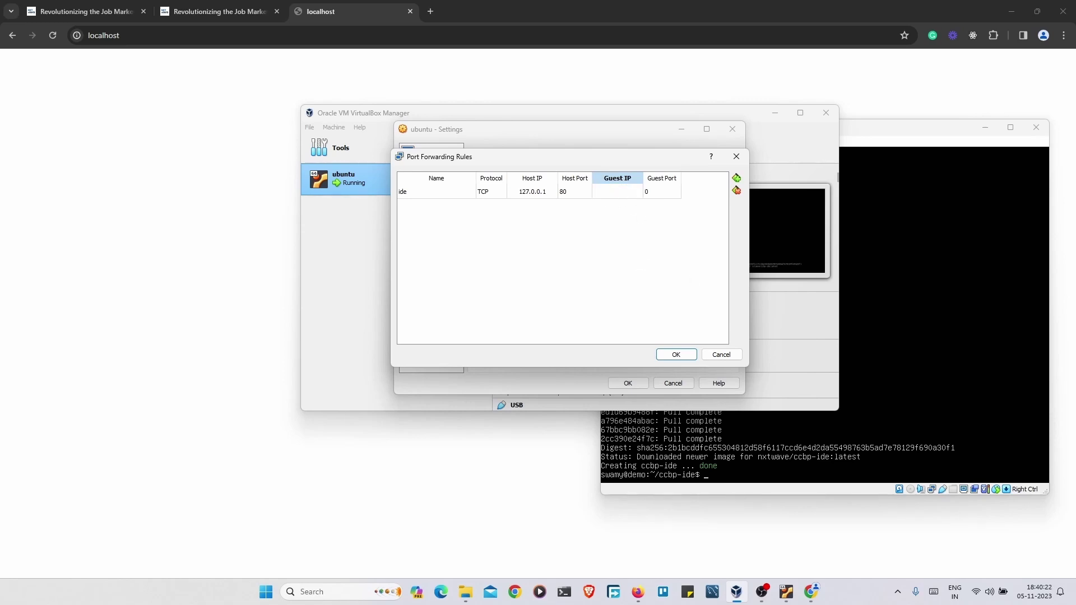
key(alt+Tab)
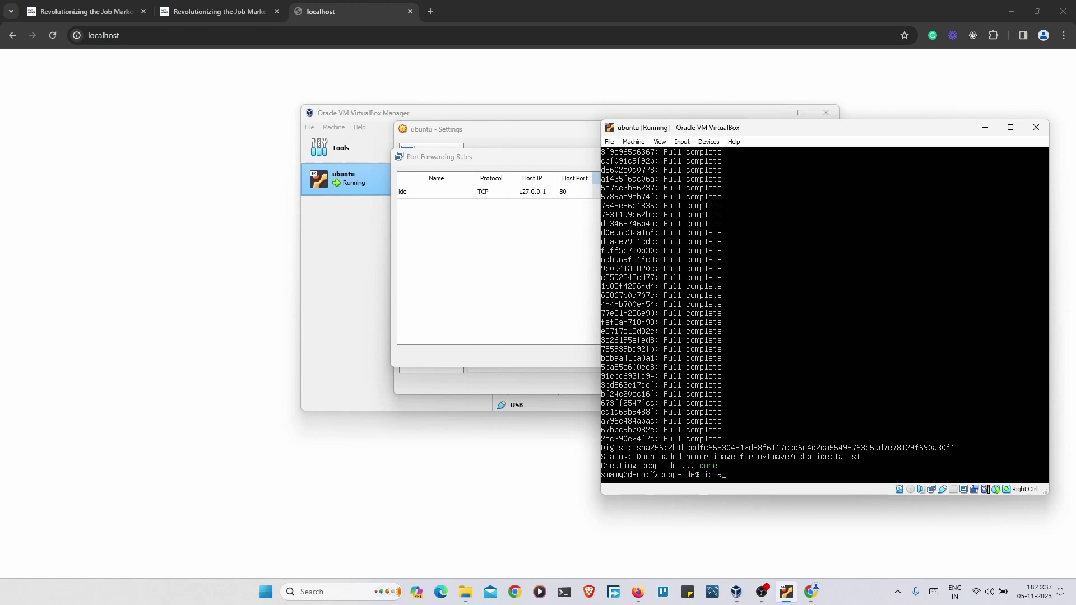
- Run ip a in the guest to find enp0s3's address 10.0.2.15, then return to Guest IP
key(Return)
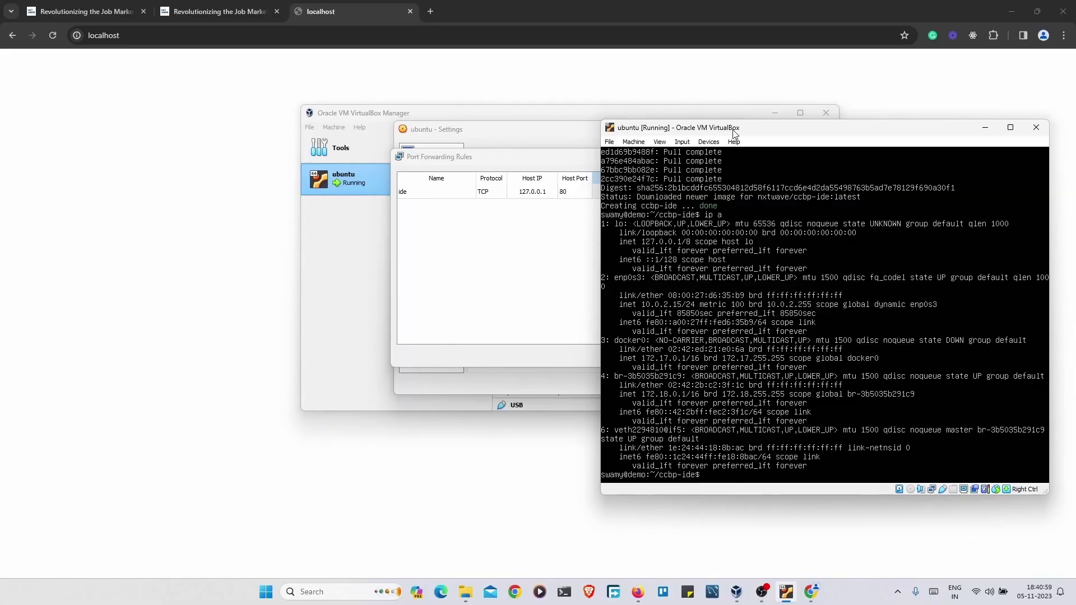
drag(735, 129, 750, 225)
double_click(652, 191)
double_click(618, 193)
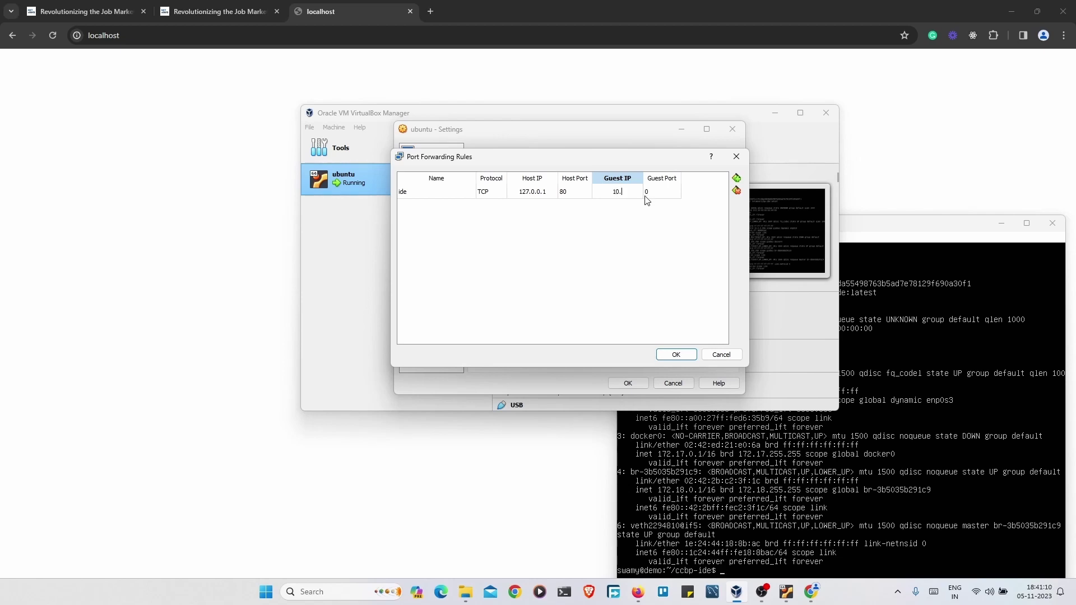
- Finish the ide rule with guest IP 10.0.2.15 and guest port 80, and save the settings
drag(894, 221, 900, 252)
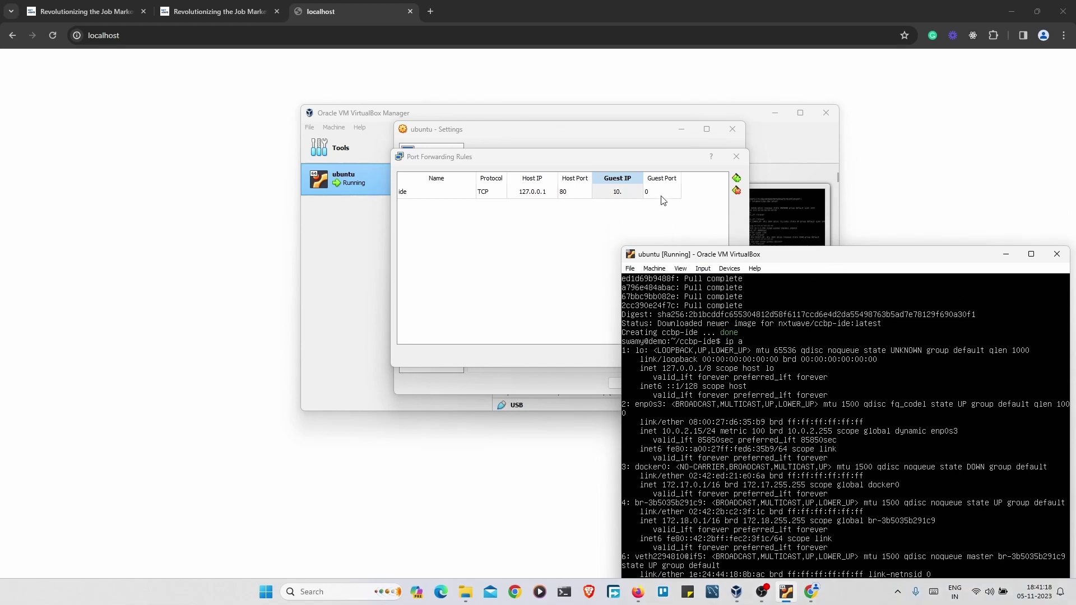
click(628, 192)
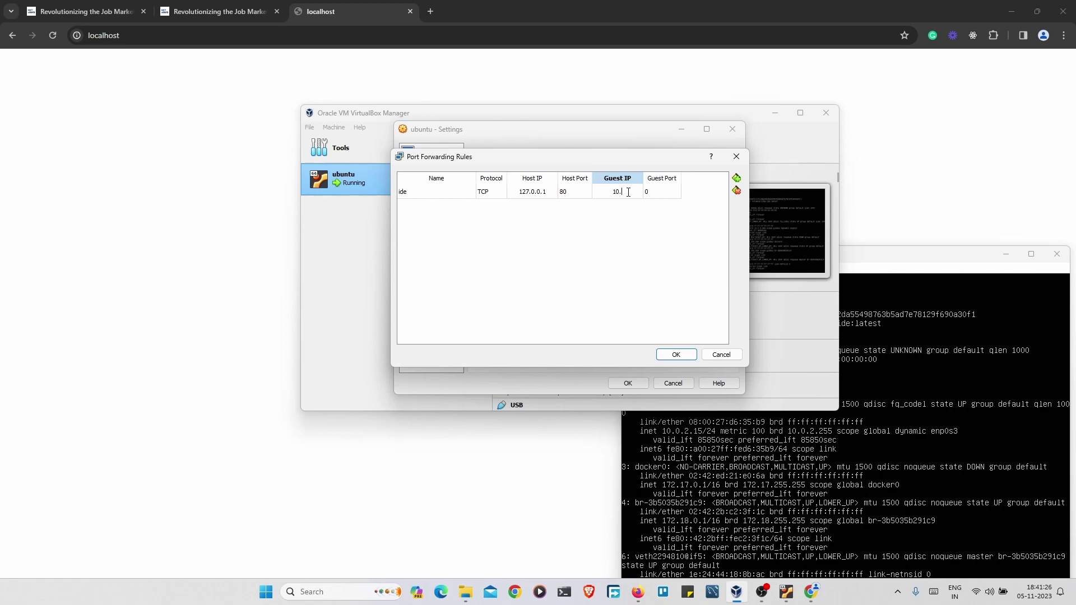
text(0.2.15)
double_click(660, 193)
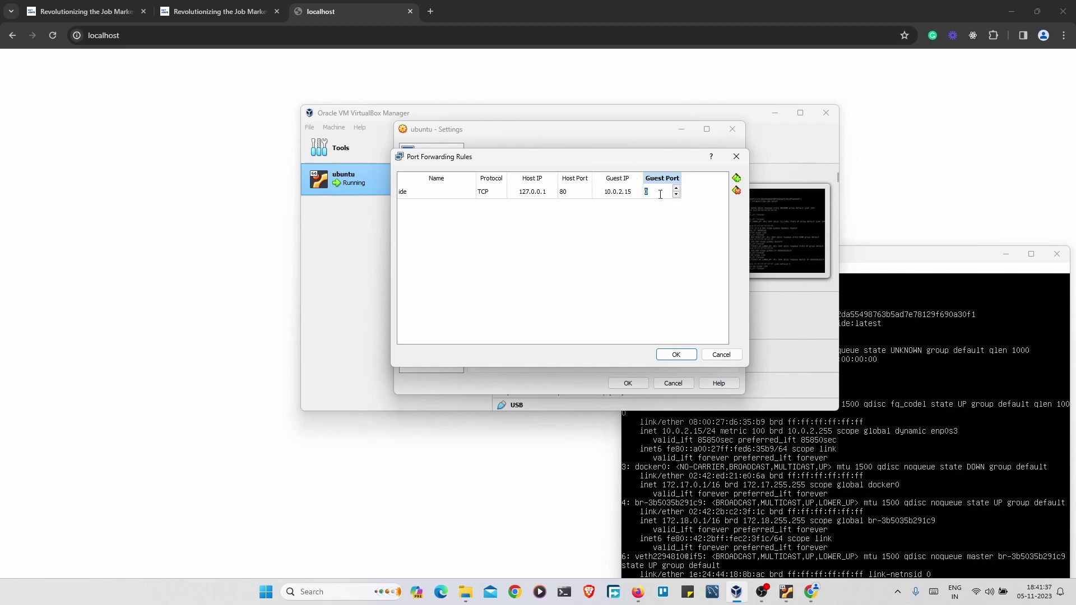
click(676, 355)
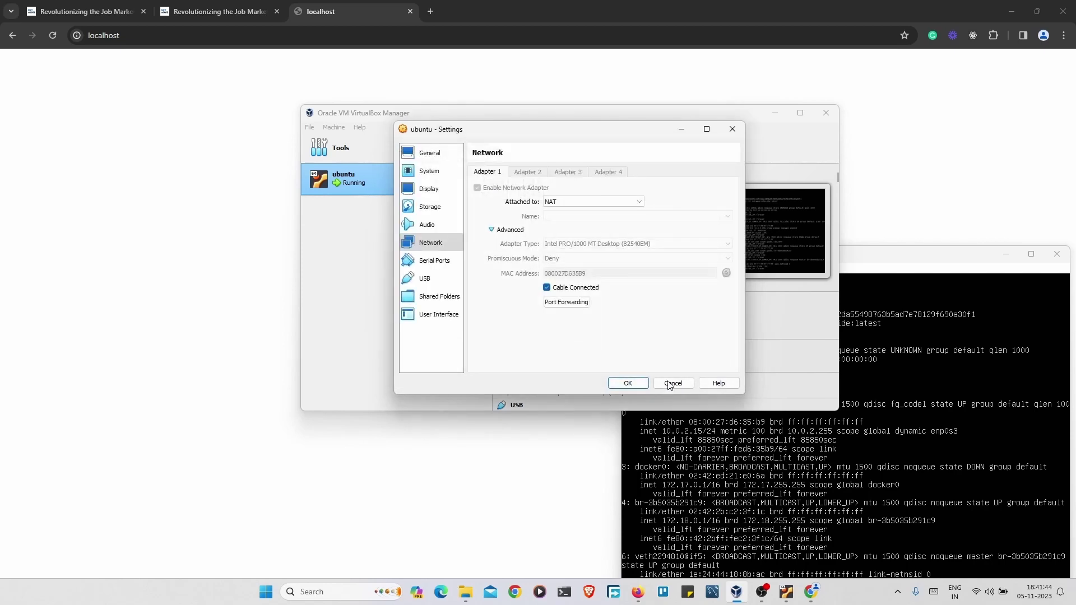
click(626, 382)
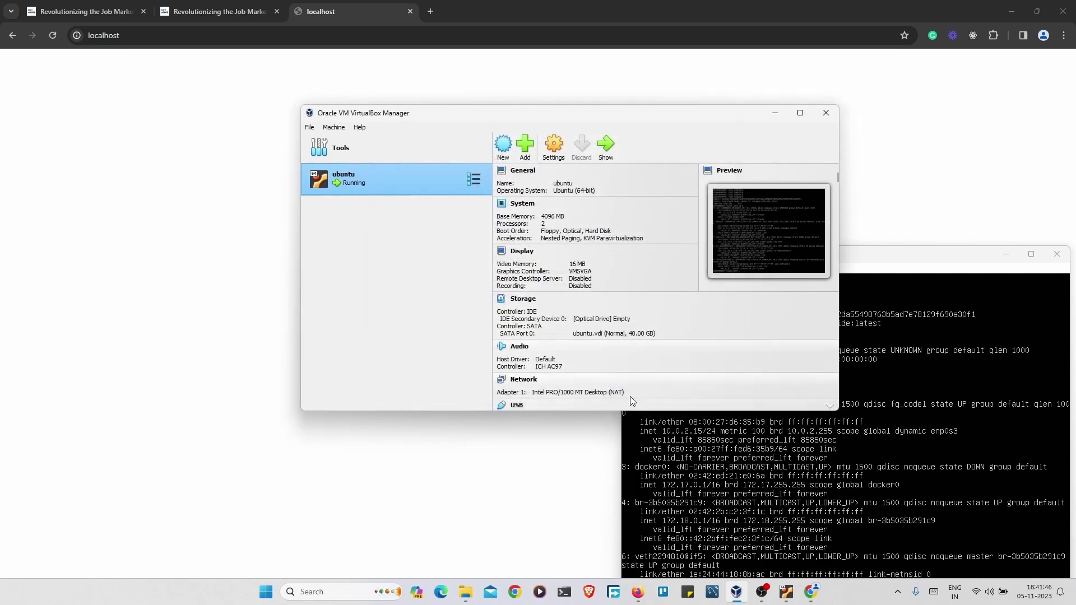
- Resize and reposition the ubuntu VM window, then bring Chrome's localhost tab forward
click(900, 256)
double_click(899, 256)
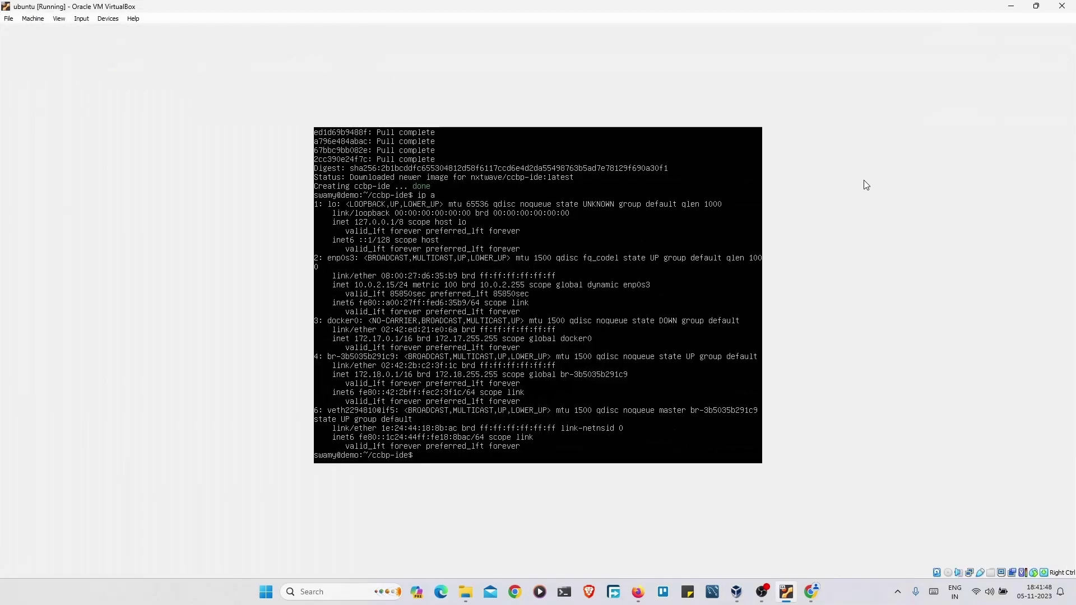
click(1034, 7)
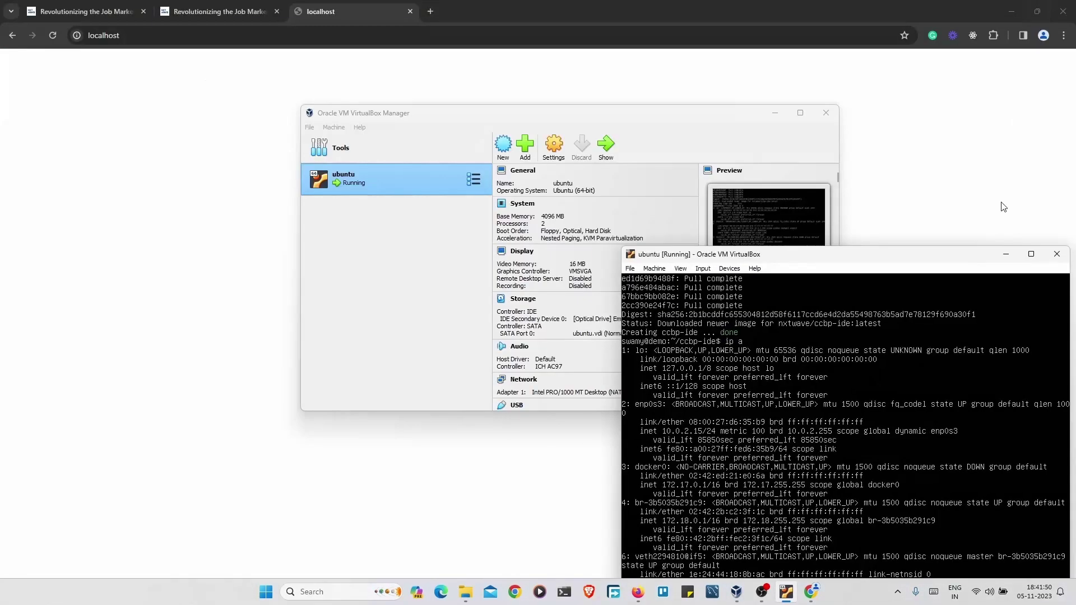
drag(907, 248, 899, 187)
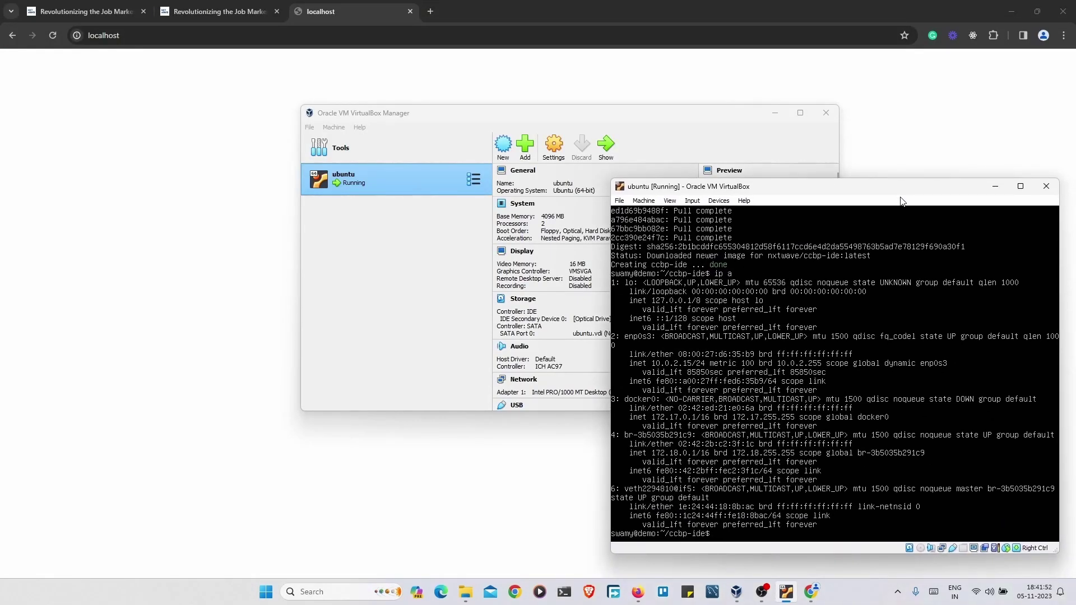
click(315, 31)
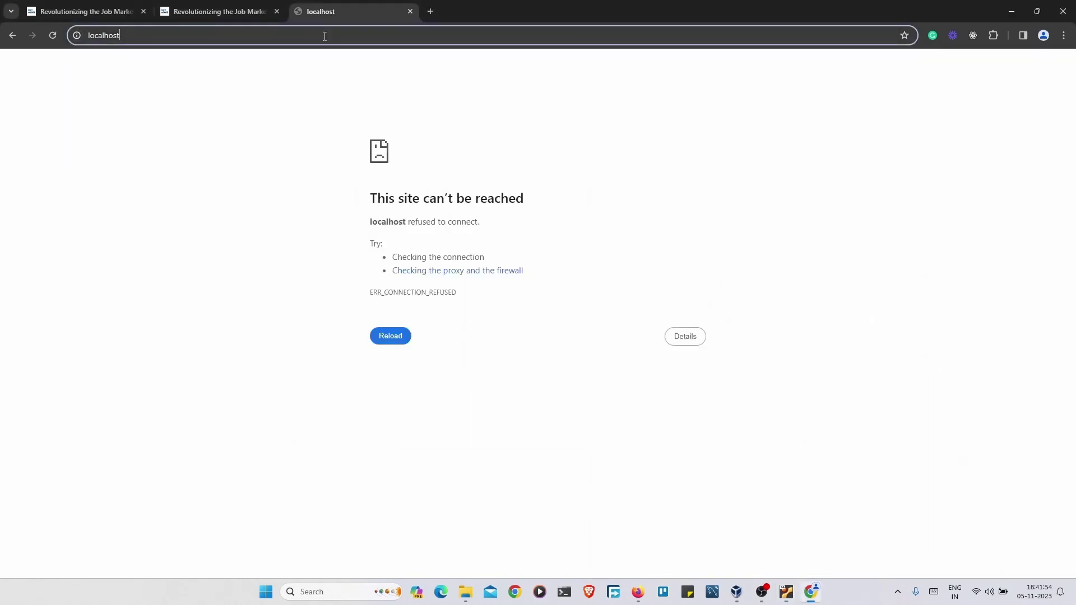
- Reload localhost in Chrome to load the CCBP IDE, then bring VirtualBox Manager forward
click(53, 37)
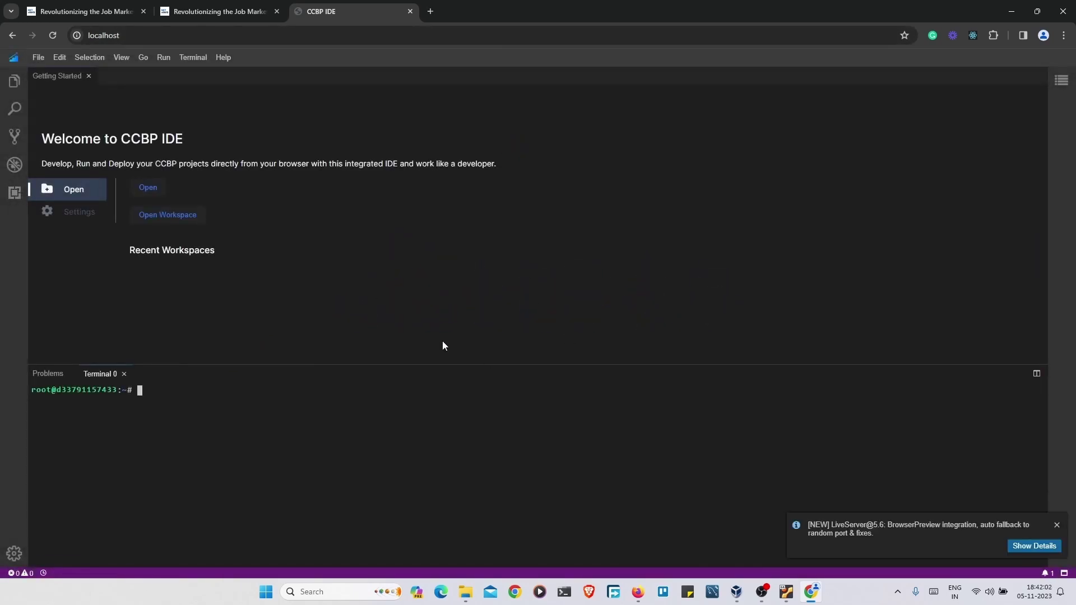
click(736, 591)
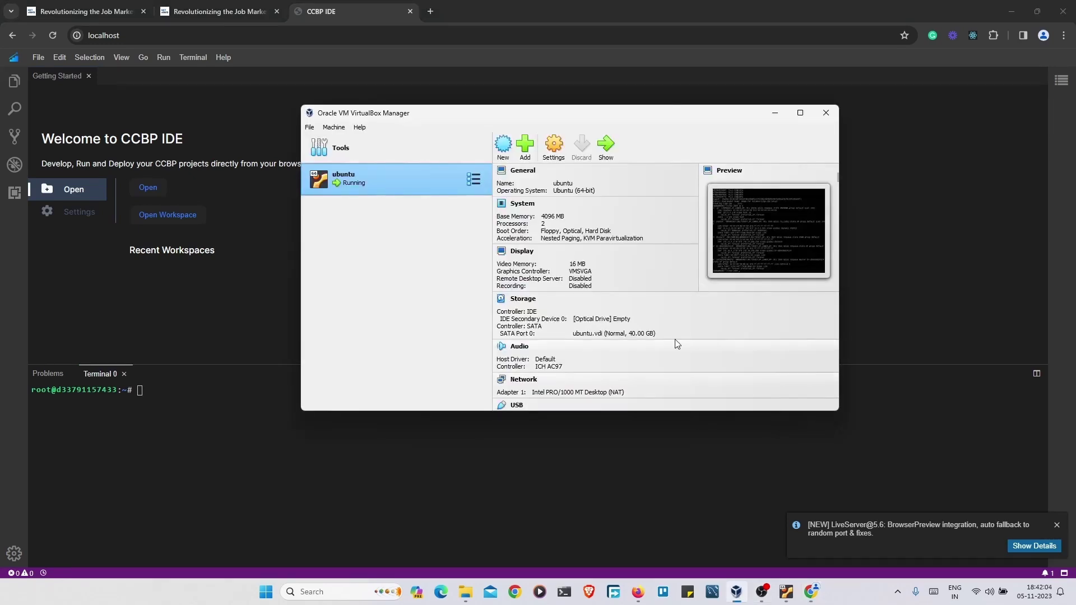
- Reopen the ubuntu VM's Port Forwarding Rules via Settings > Network > Advanced
click(553, 145)
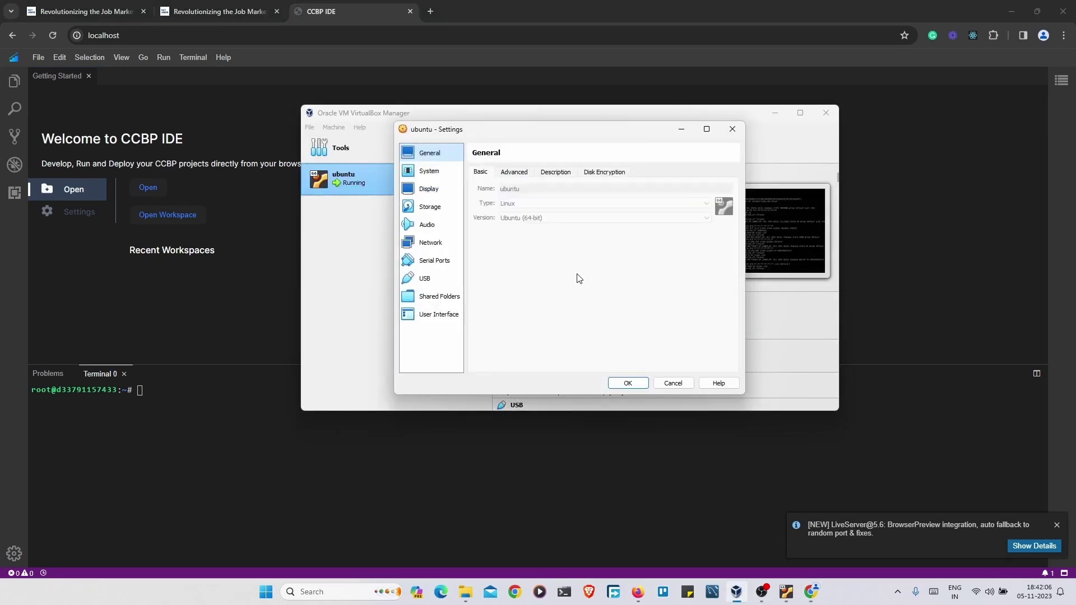
click(432, 244)
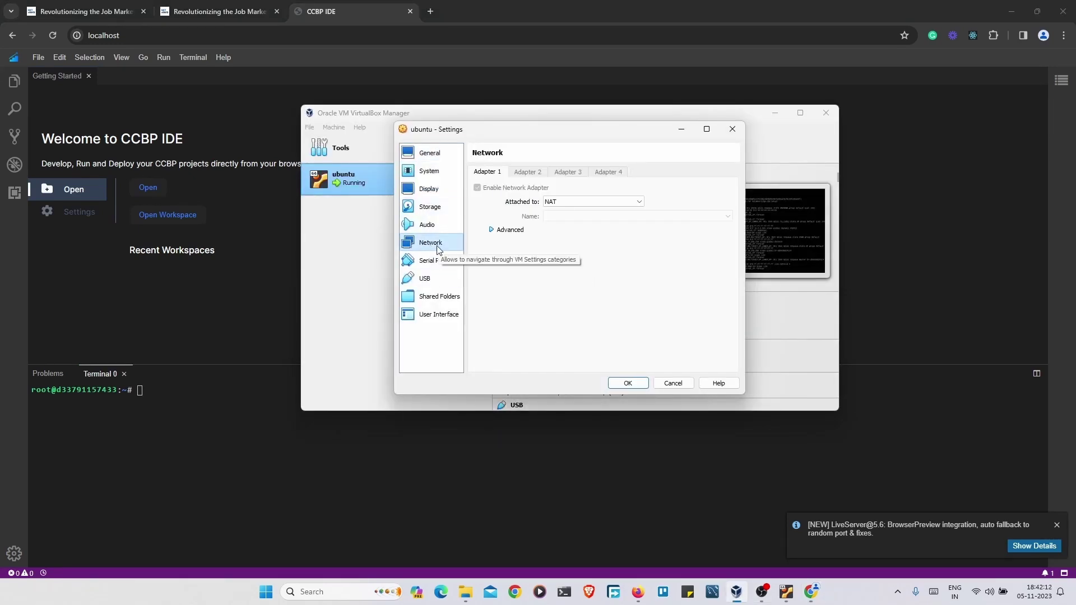
click(493, 230)
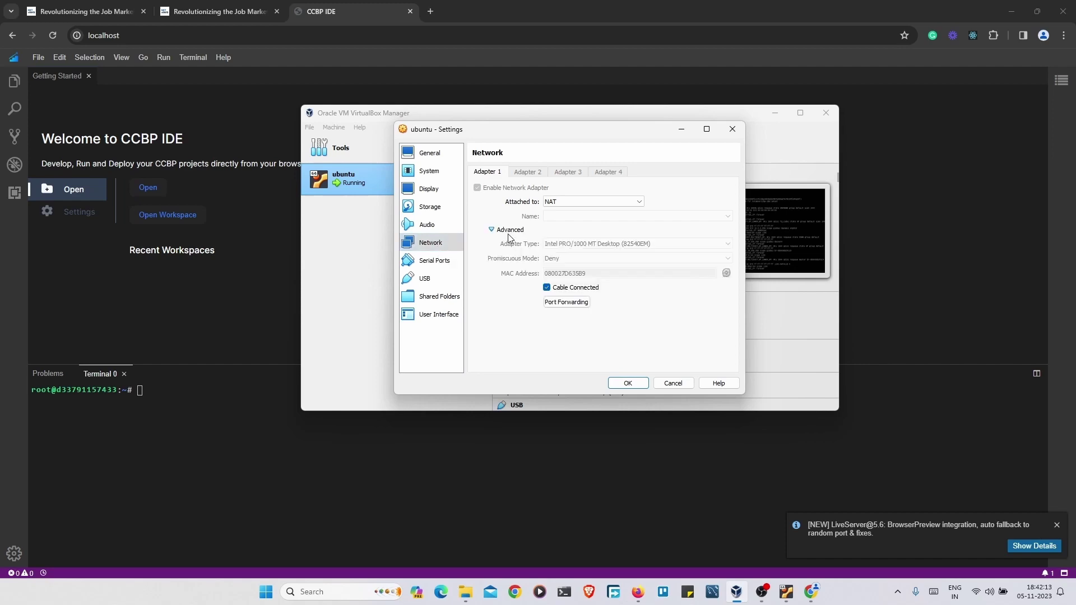
click(566, 303)
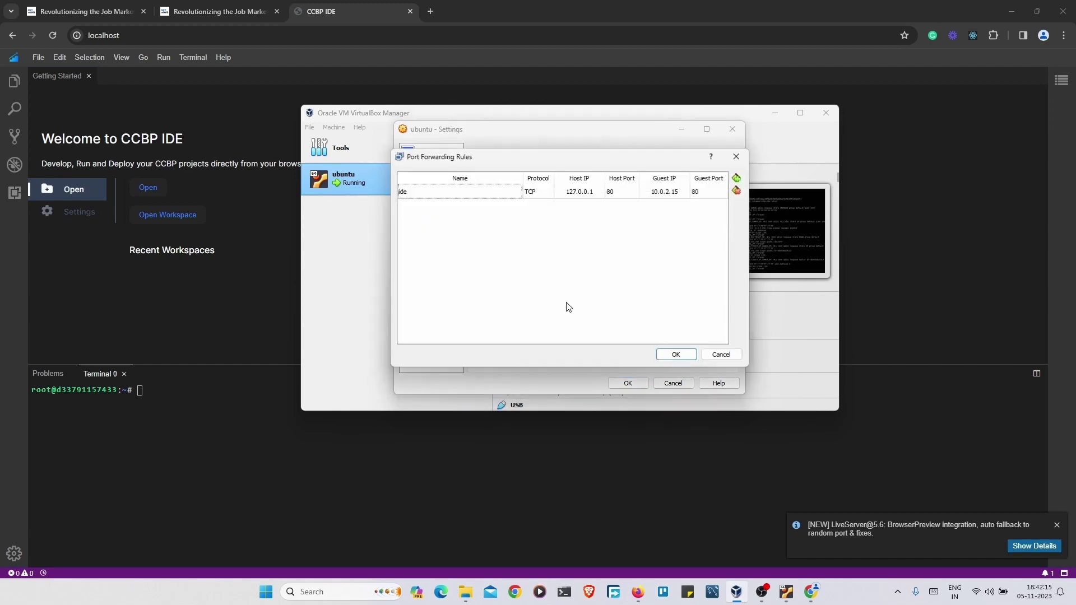
- Add Rule 1, keeping its default name, with host IP 127.0.0.1
click(736, 178)
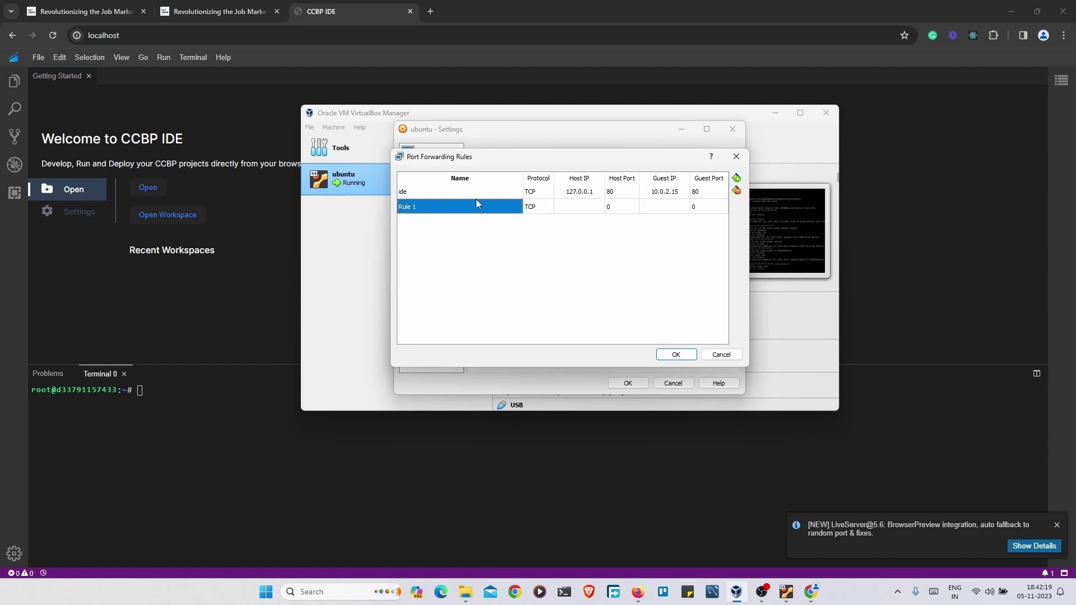
double_click(440, 207)
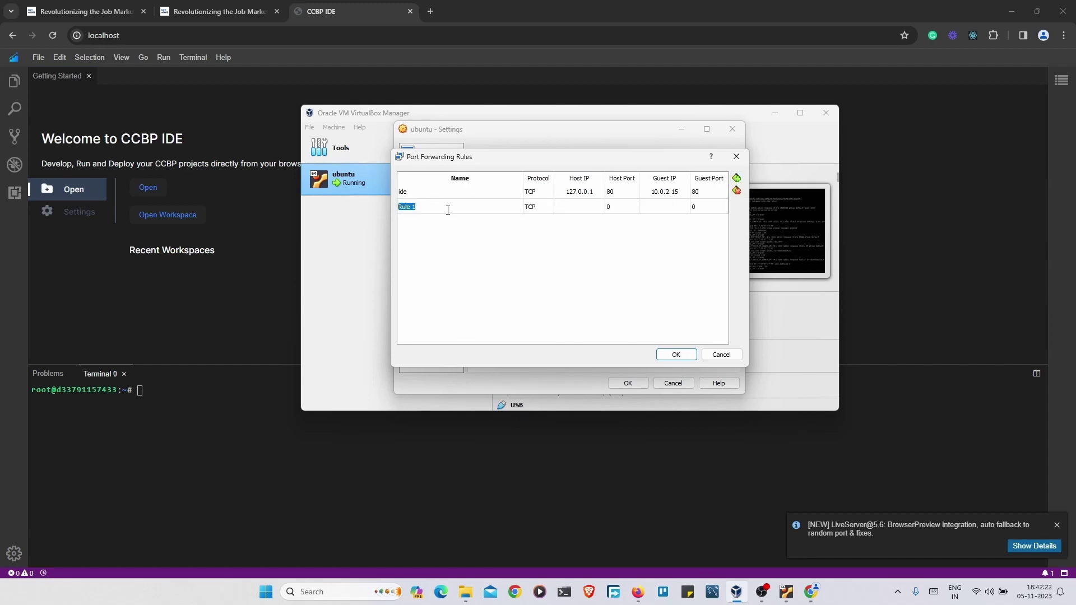
key(shift+Left)
click(441, 206)
key(Return)
double_click(581, 208)
text(127.0.0.1)
click(622, 210)
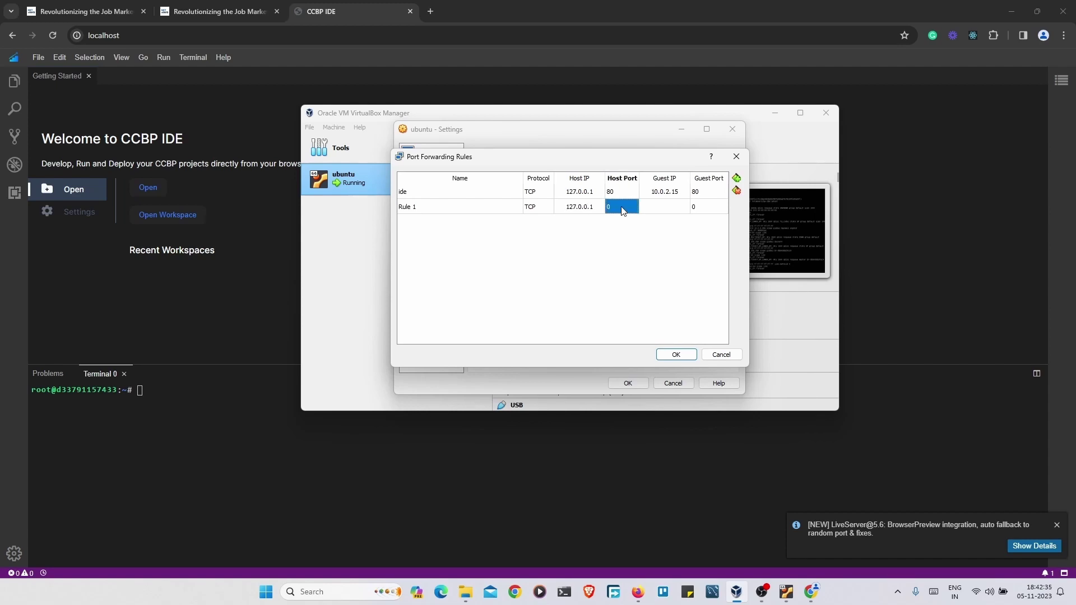
- Give Rule 1 guest IP 10.0.2.15 and host and guest ports 3000
click(621, 210)
click(707, 209)
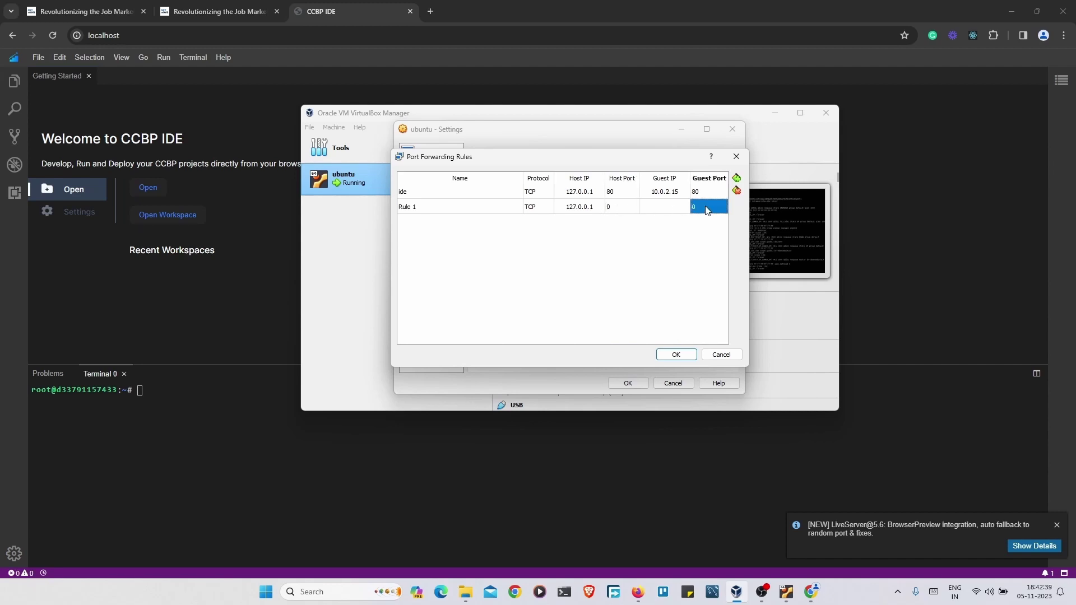
click(659, 210)
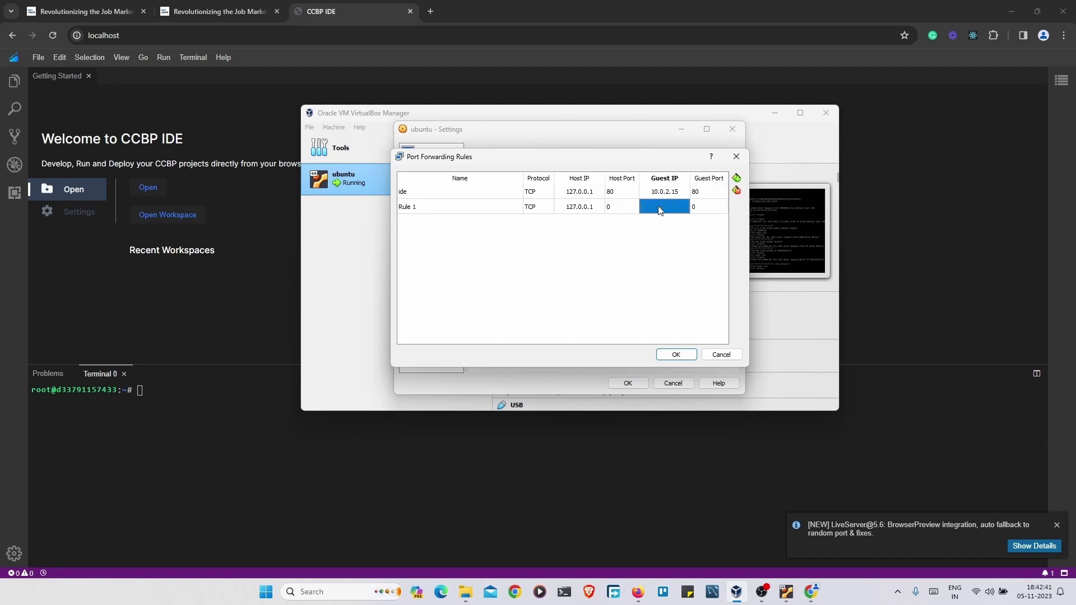
click(659, 210)
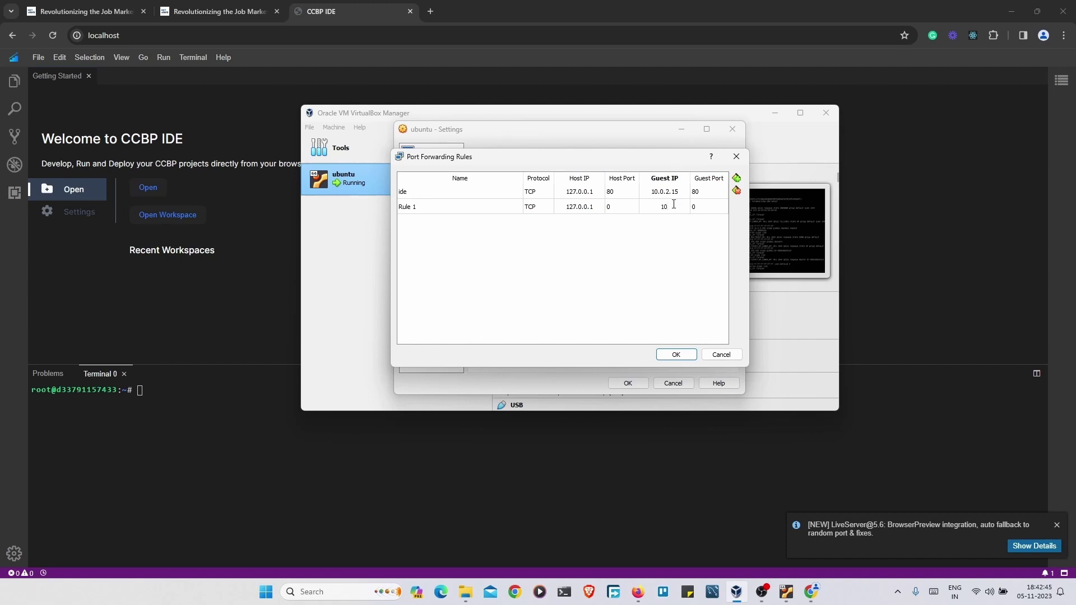
text(10.0.2.15)
click(695, 206)
text(3000)
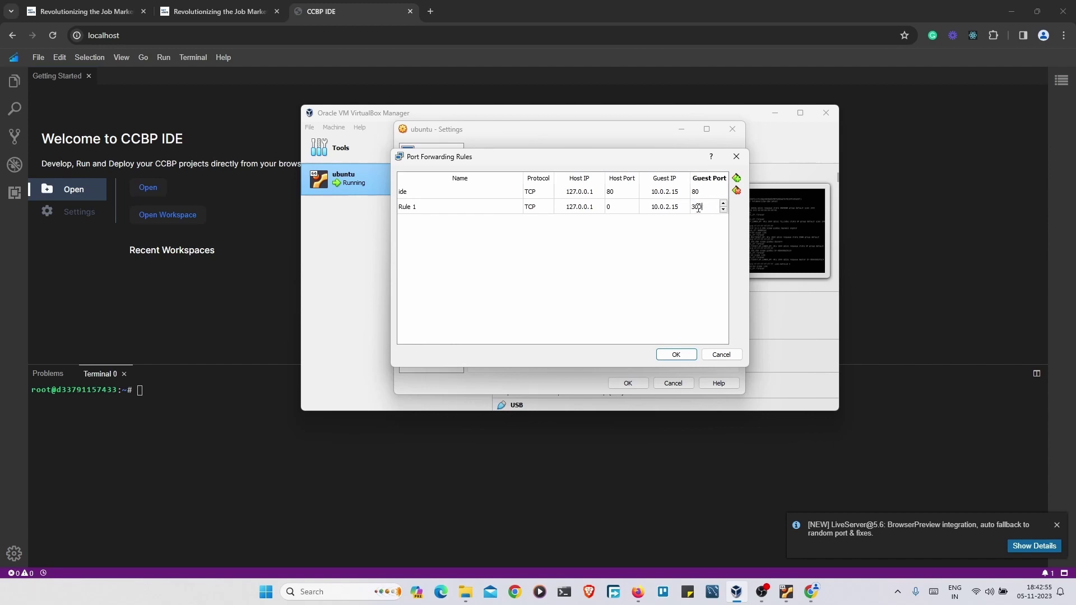
click(621, 206)
text(3000)
- Add Rule 2 forwarding 127.0.0.1:3001 to 10.0.2.15, guest port 3000
click(736, 178)
click(577, 222)
text(127.0.0.1)
click(622, 222)
text(3001)
click(664, 222)
text(10.0.2.15)
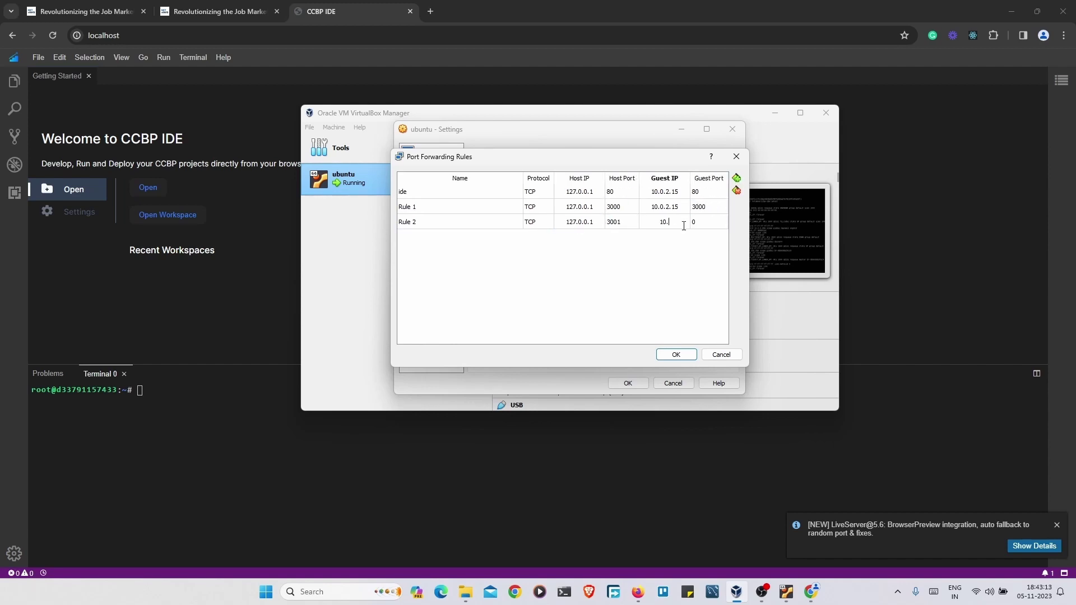
click(709, 221)
text(3000)
- Add Rule 3 forwarding 127.0.0.1:3002 to 10.0.2.15:3002, and correct Rule 2's guest port to 3001
click(736, 178)
text(127.0.0.1)
click(622, 237)
text(3002)
click(665, 237)
text(10.0.2.15)
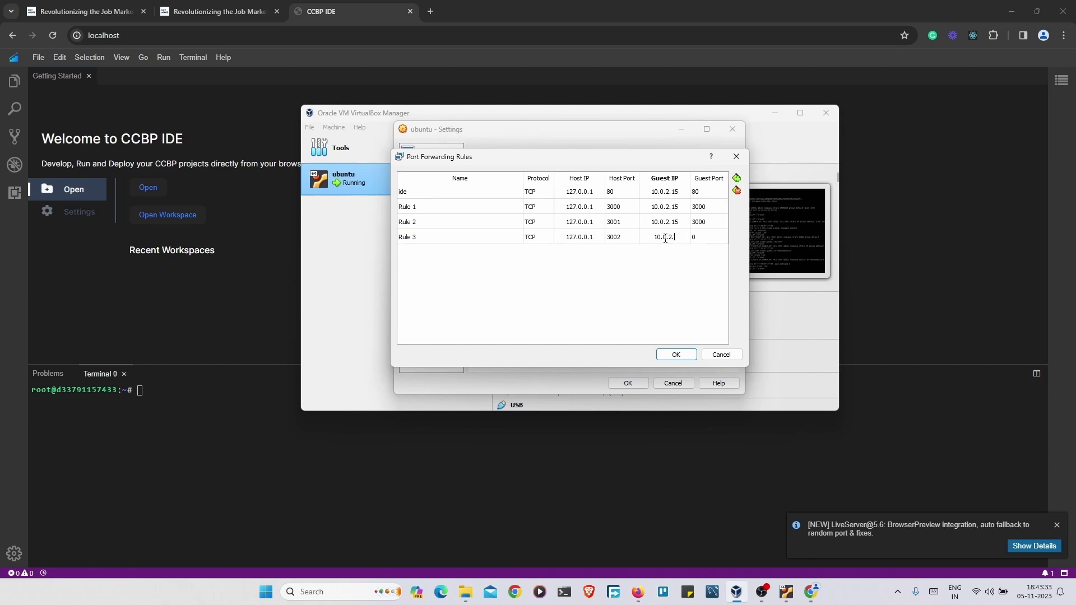
click(709, 222)
text(3001)
click(708, 237)
text(3002)
- Add Rule 4 forwarding 127.0.0.1:3003 to 10.0.2.15, guest port entered as 30003
click(736, 177)
click(577, 253)
text(127.0.0.1 )
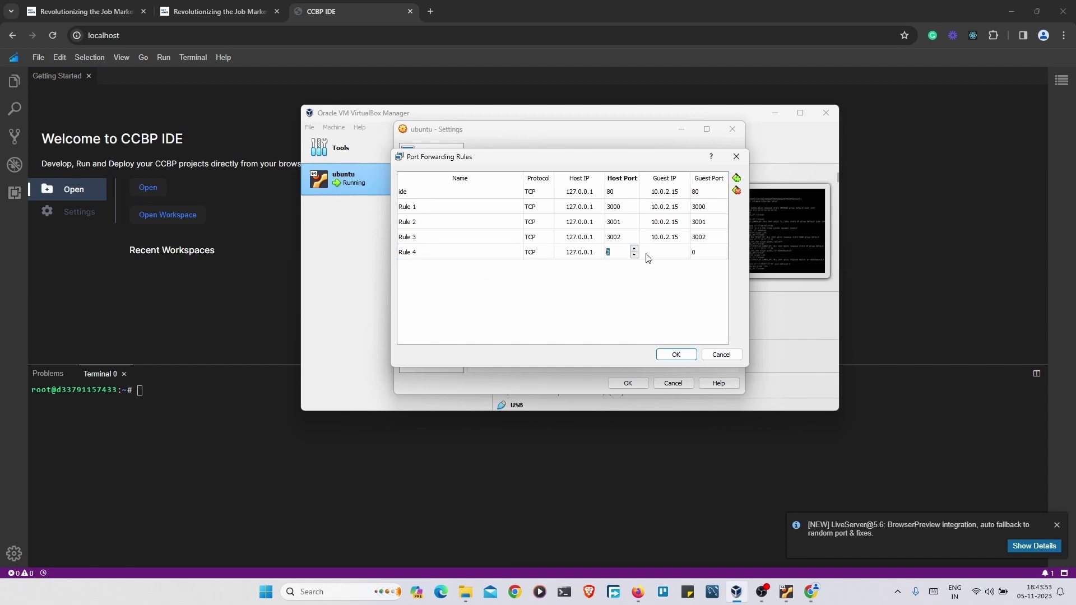
text(3003 10.0.2.15)
click(699, 252)
text(30003)
- Add Rule 5 forwarding 127.0.0.1:5000 to 10.0.2.15:5000
click(736, 178)
click(577, 267)
text(127.0.0.1)
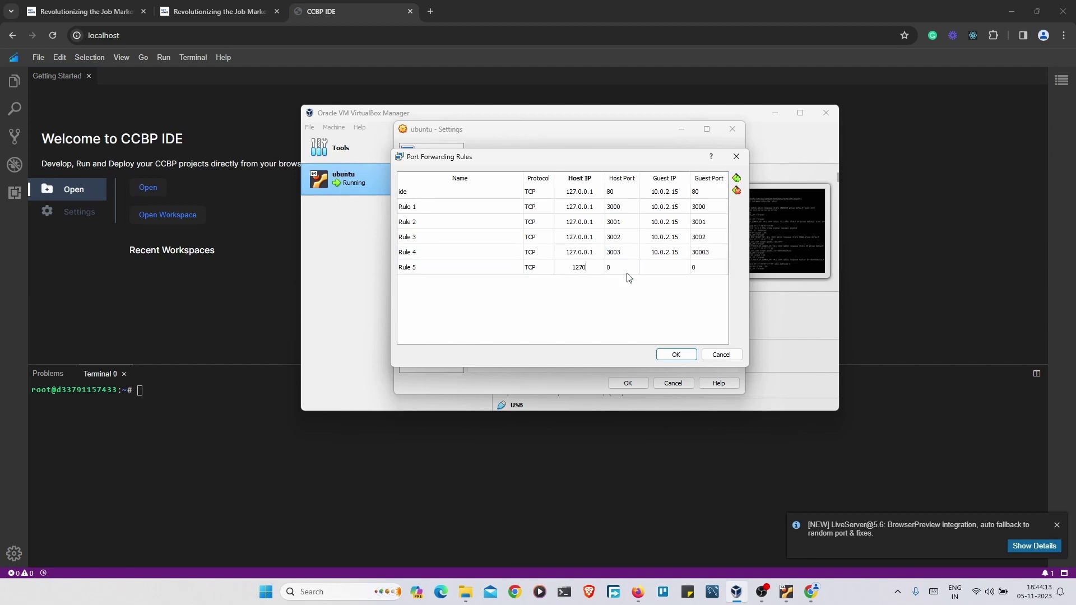
click(622, 267)
text(5000)
click(665, 267)
text(10.0.2.15)
click(709, 267)
text(5000)
- Add Rules 6 and 7 forwarding ports 5500 and 8000 from 127.0.0.1 to 10.0.2.15
click(736, 178)
click(577, 282)
text(127.0.0.1)
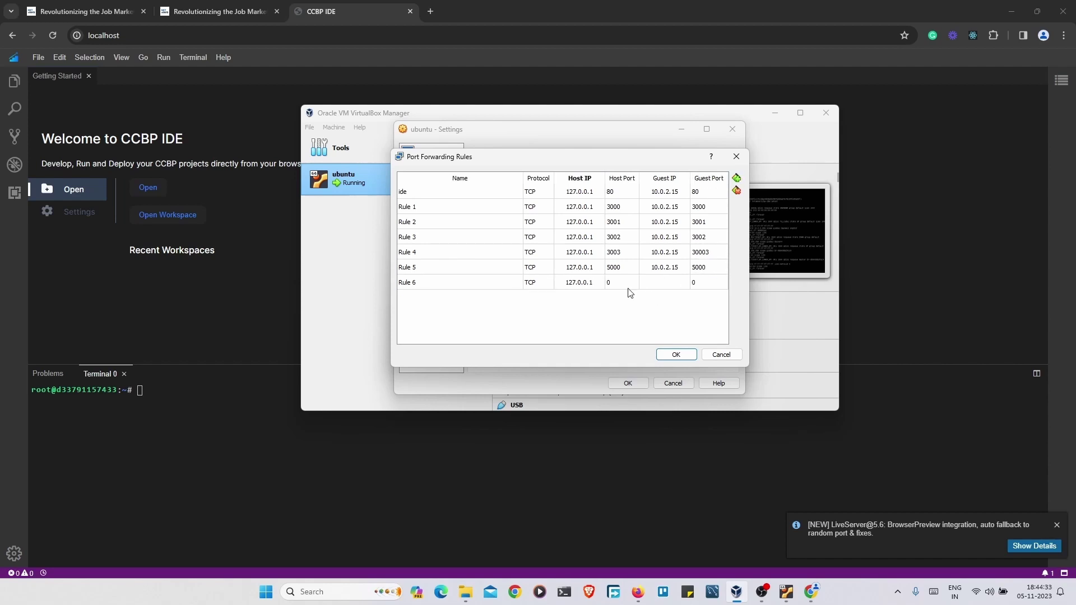
text(550010.0.2.155500)
key(Return)
click(736, 178)
click(577, 298)
text(127.0.0.1)
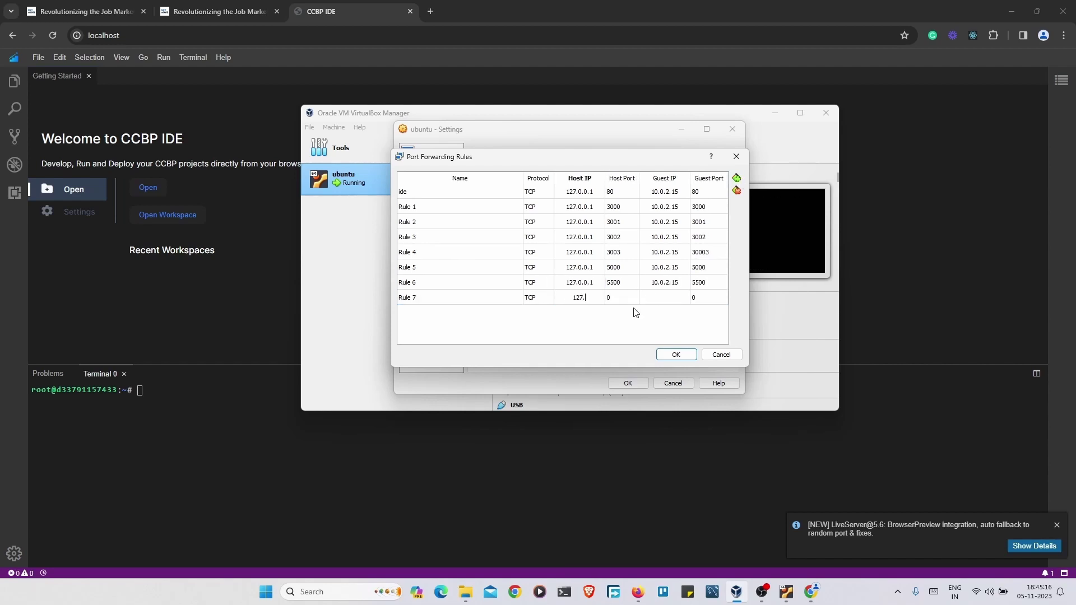
click(622, 298)
text(8000)
click(664, 297)
text(10.0.2.158000)
- Add Rule 8 forwarding 127.0.0.1:8080 to 10.0.2.15:8080 and save the forwarding rules
click(736, 178)
click(577, 312)
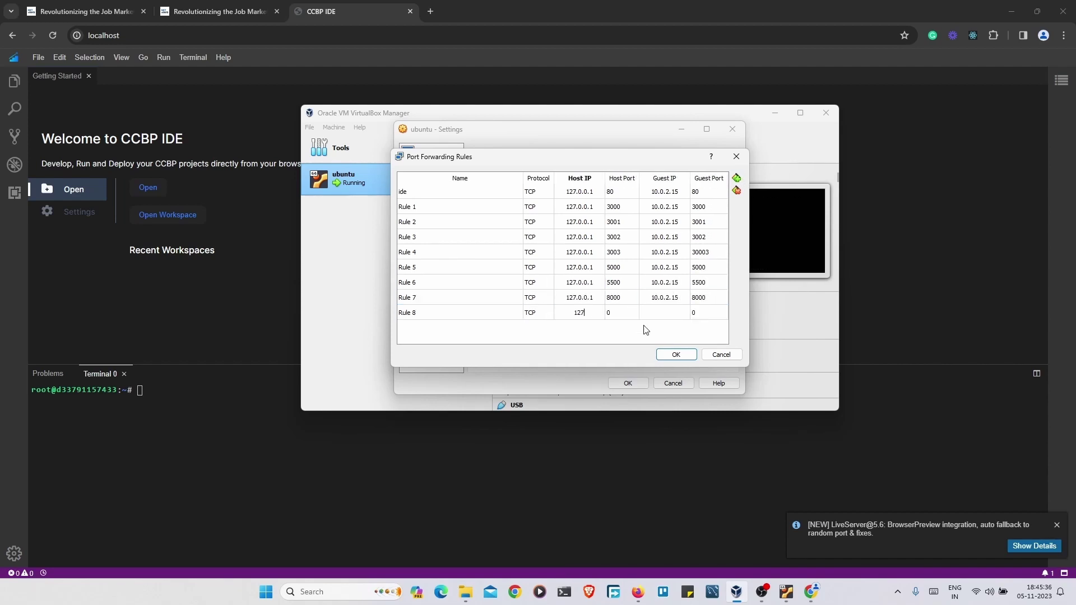
text(127.0.0.18080)
click(665, 313)
text(10.0.2.15)
key(Tab)
text(8080)
key(Return)
key(Up)
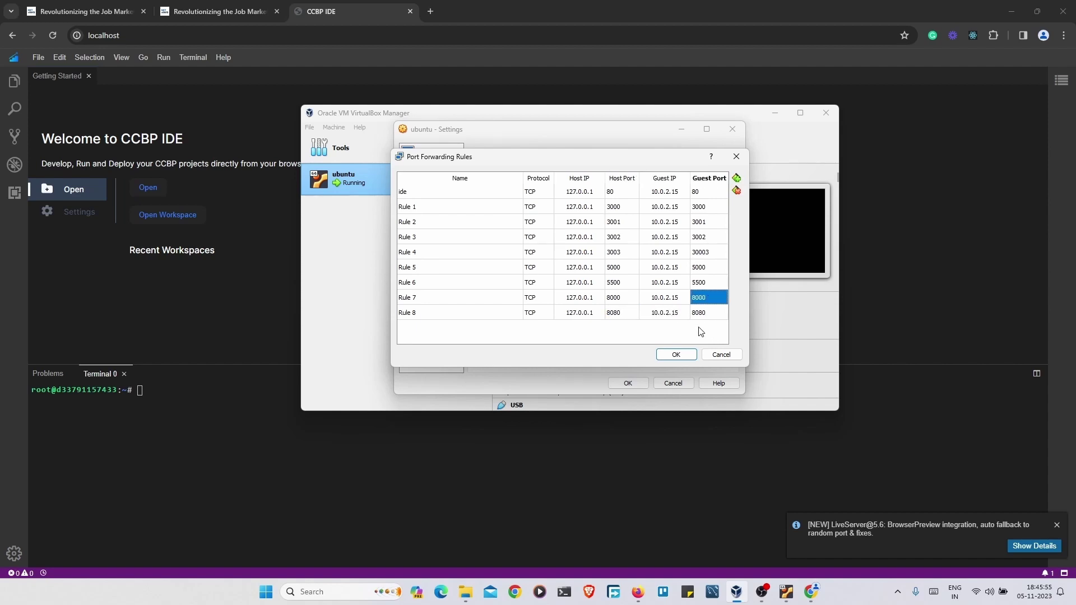
drag(524, 178, 477, 179)
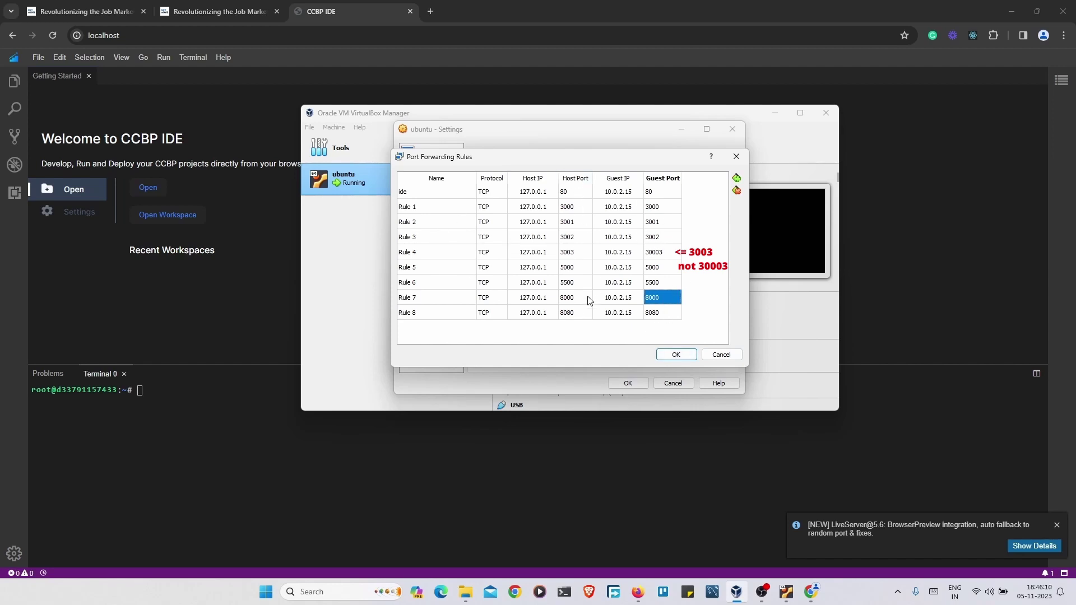
click(684, 358)
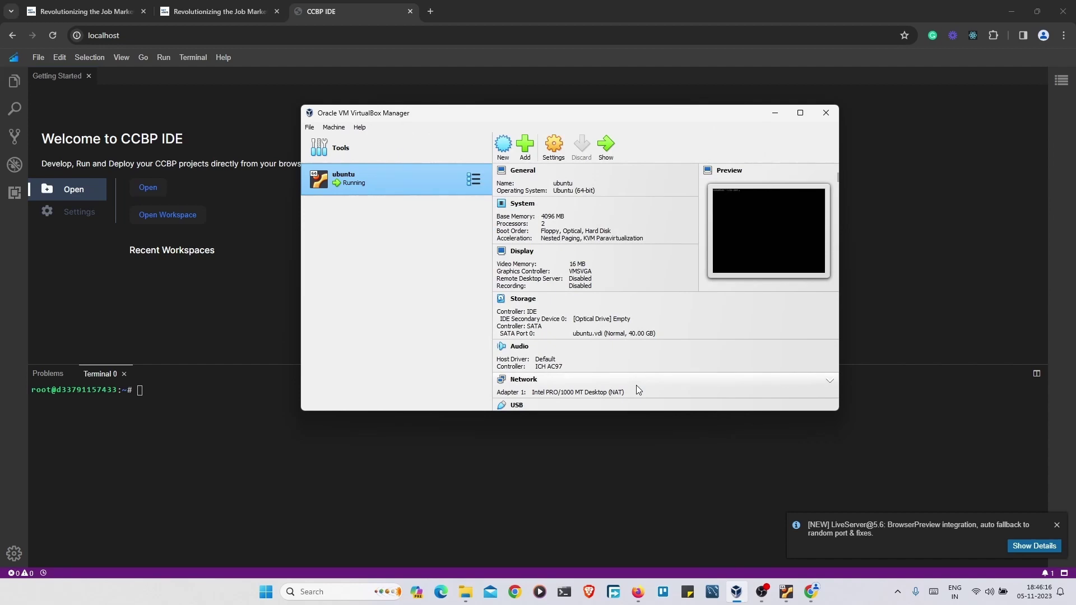
- Minimize VirtualBox and advance the setup guide to the sample workspace step
click(774, 114)
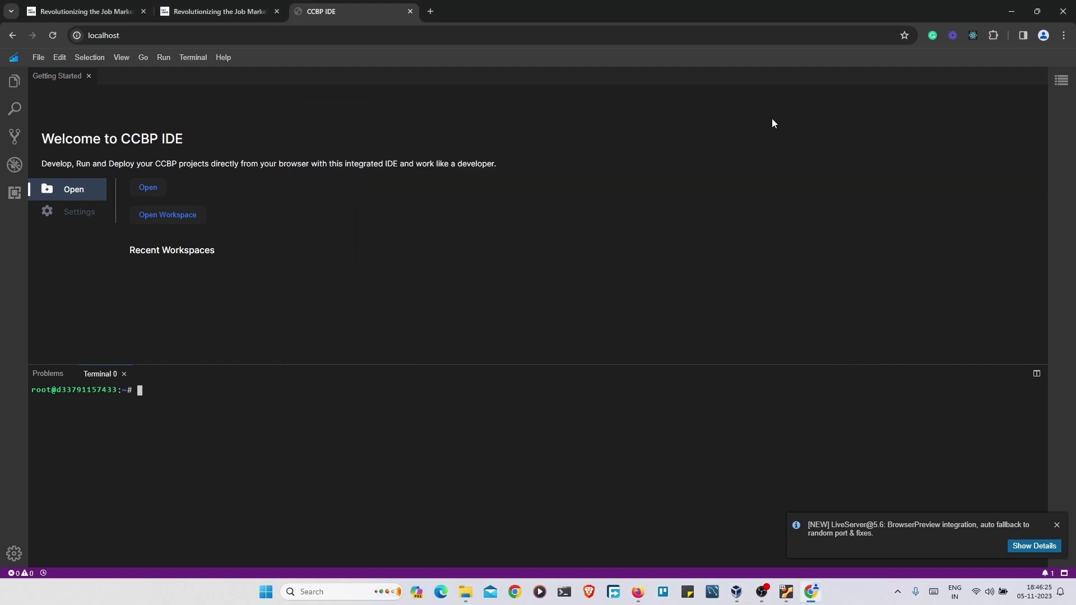
click(183, 17)
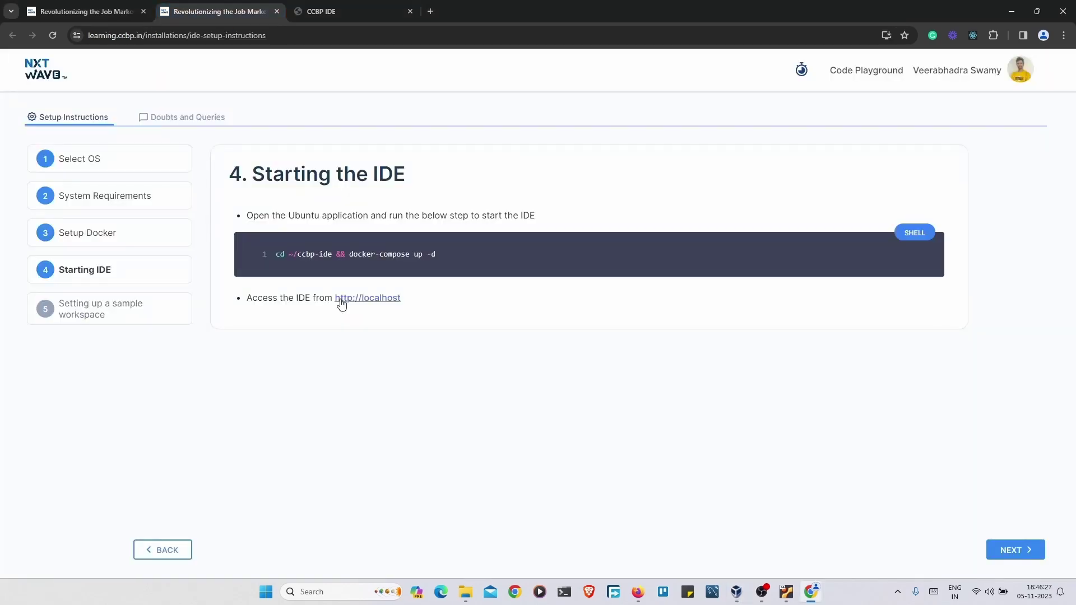
click(1014, 550)
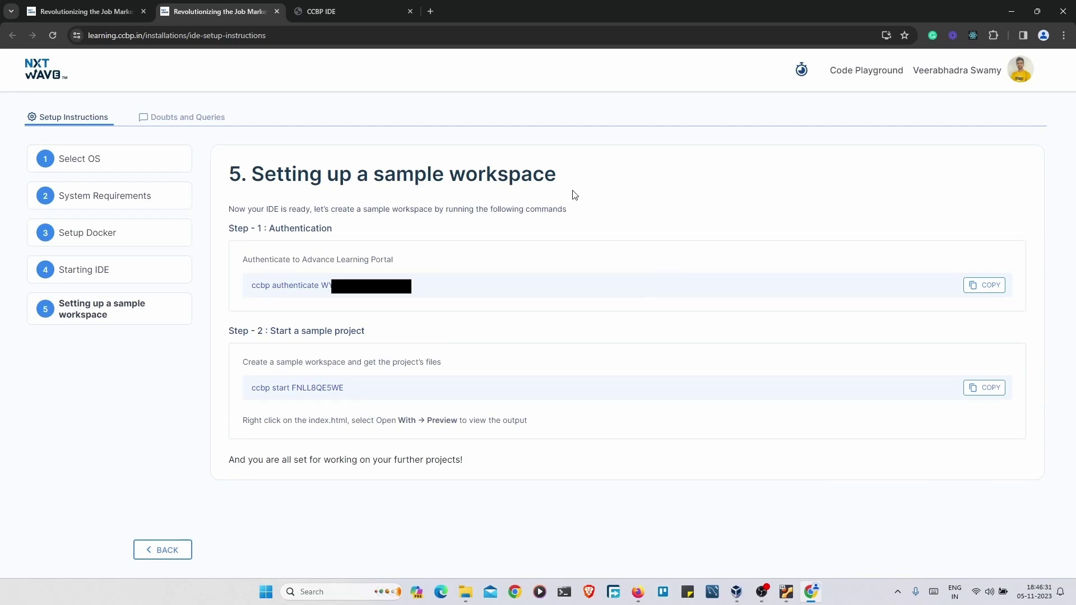
double_click(292, 229)
click(459, 293)
- Copy the ccbp authenticate command and paste it into the CCBP IDE terminal
click(787, 595)
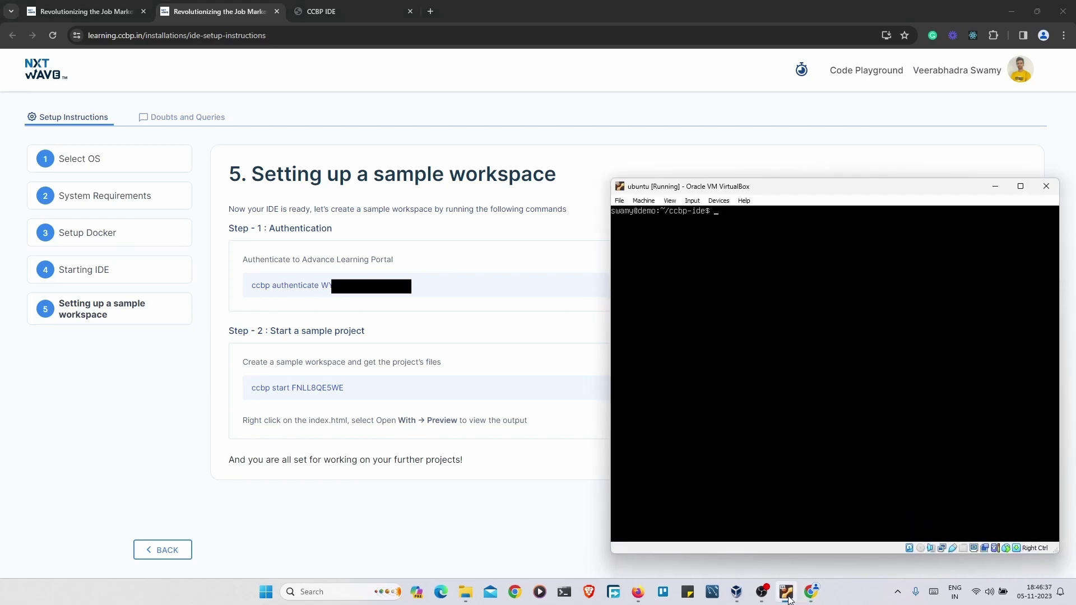
click(995, 186)
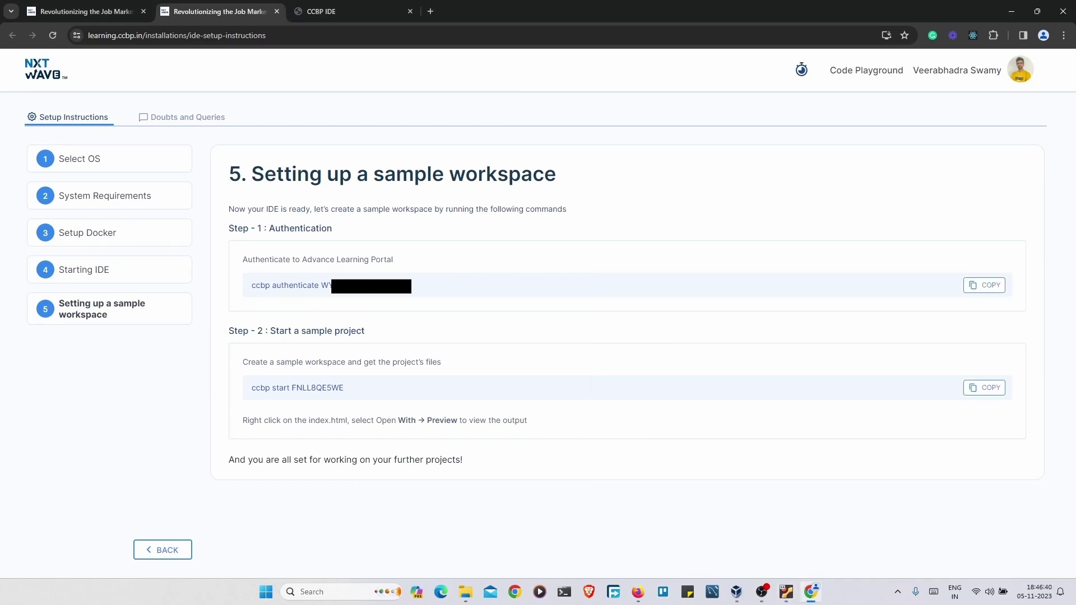
click(979, 286)
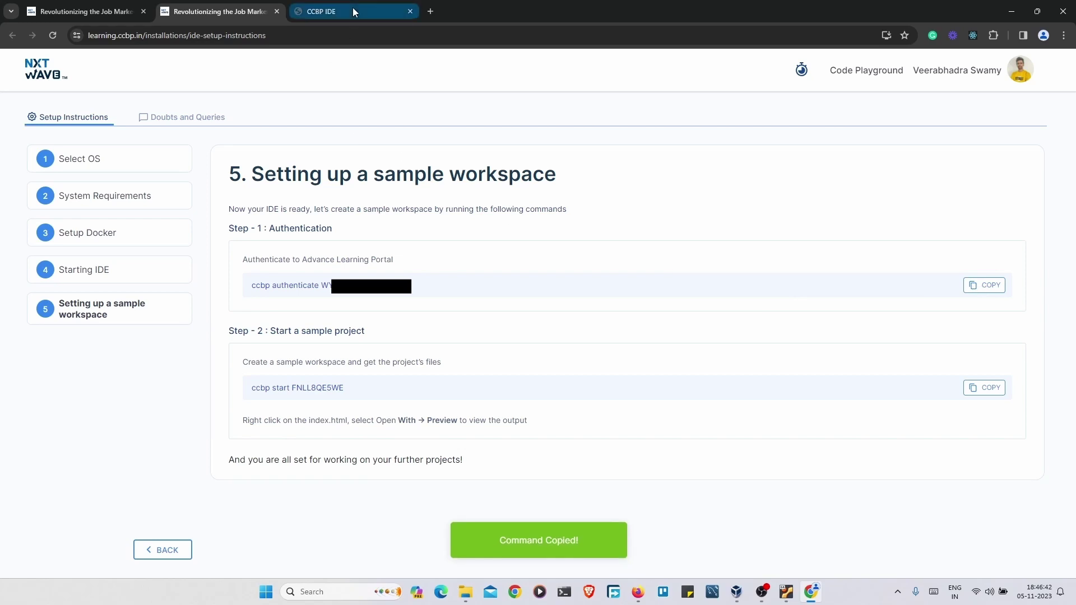
click(351, 10)
key(ctrl+v)
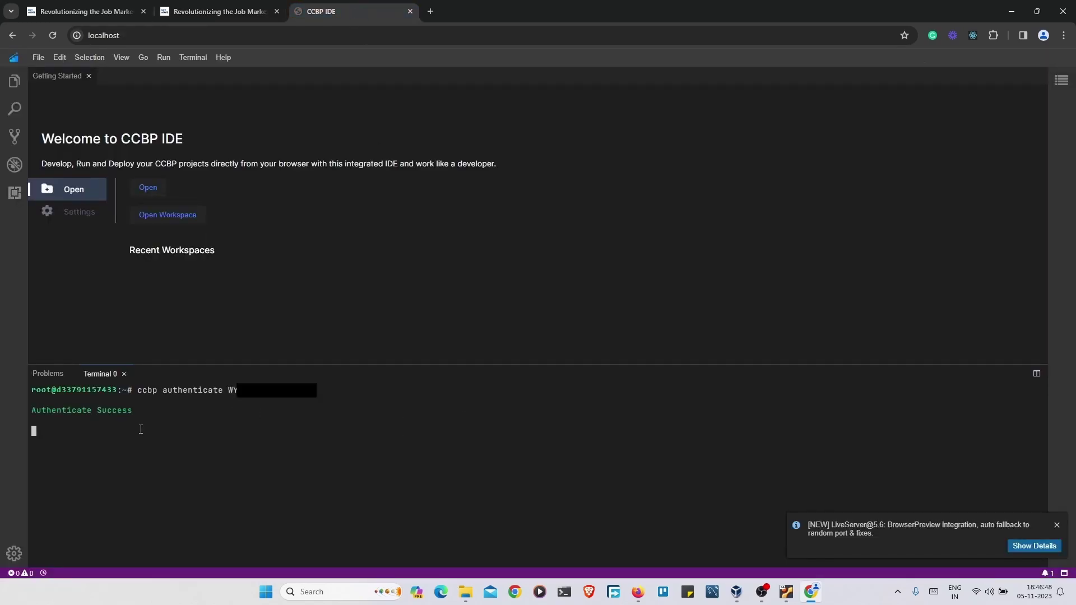
- Copy the Step 2 ccbp start command from the guide and run it in the CCBP IDE terminal
click(229, 12)
drag(271, 332, 395, 338)
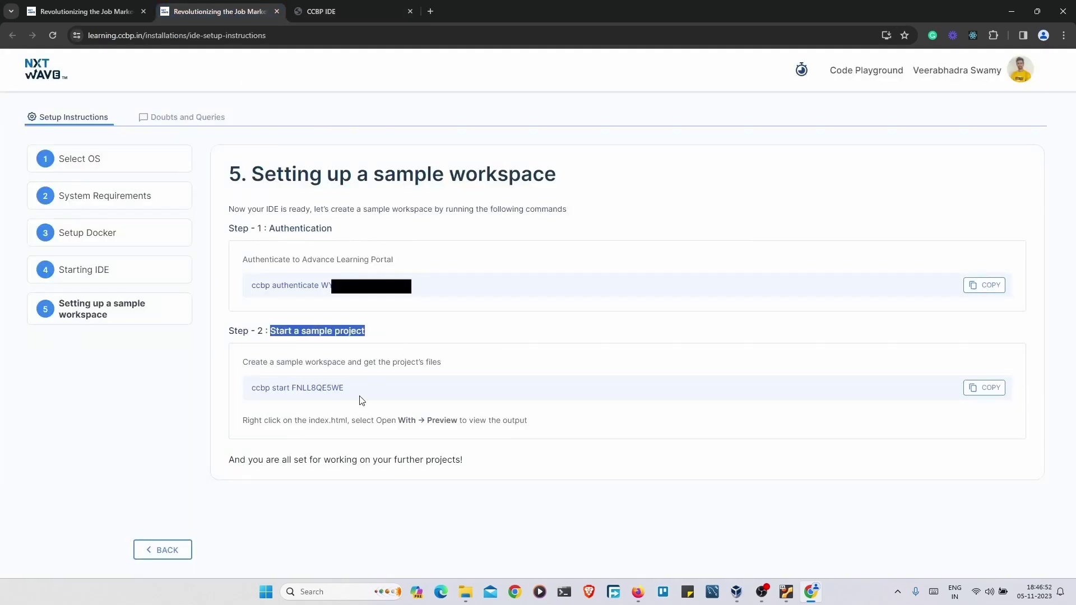
click(397, 331)
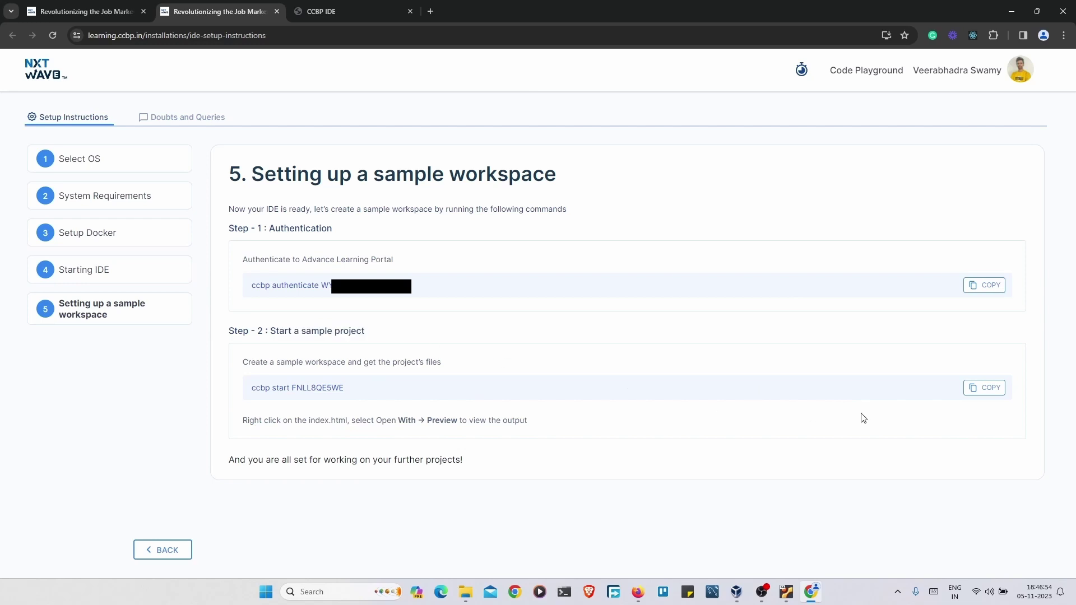
click(987, 388)
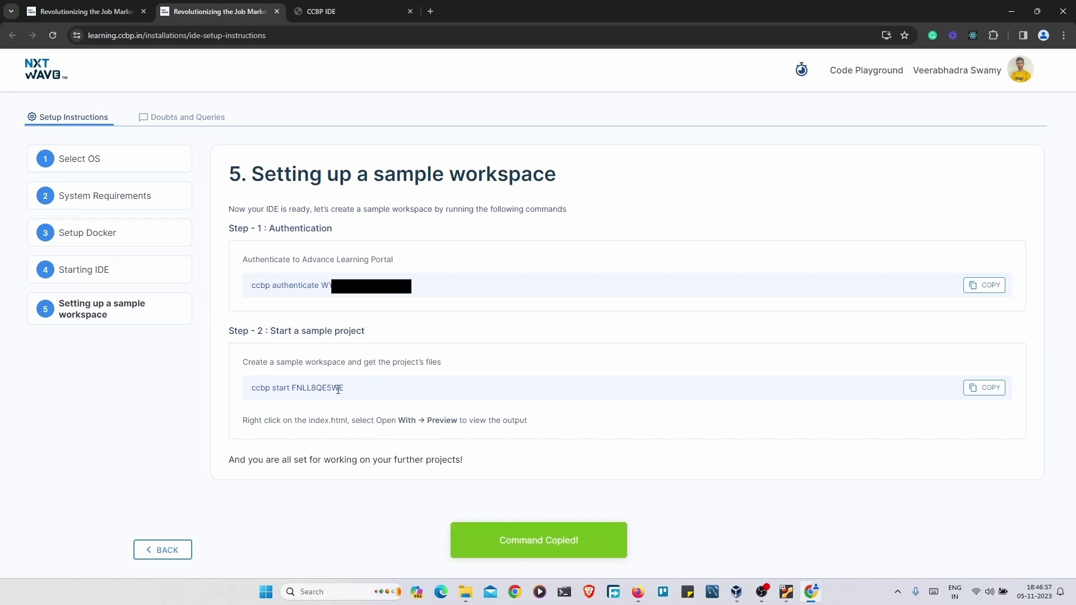
drag(338, 389, 276, 388)
click(406, 396)
click(336, 14)
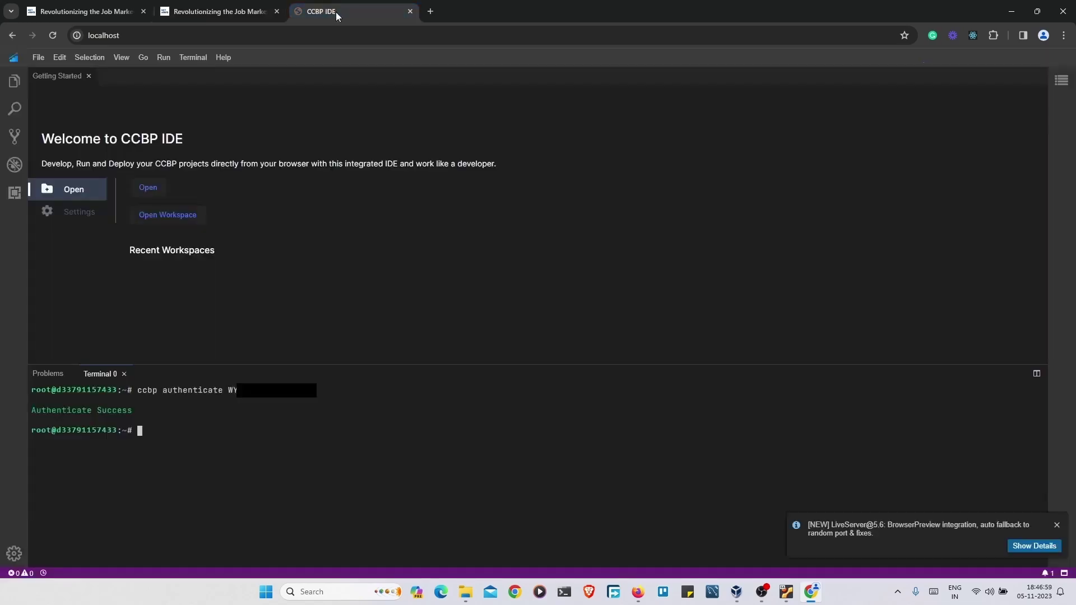
key(ctrl+v)
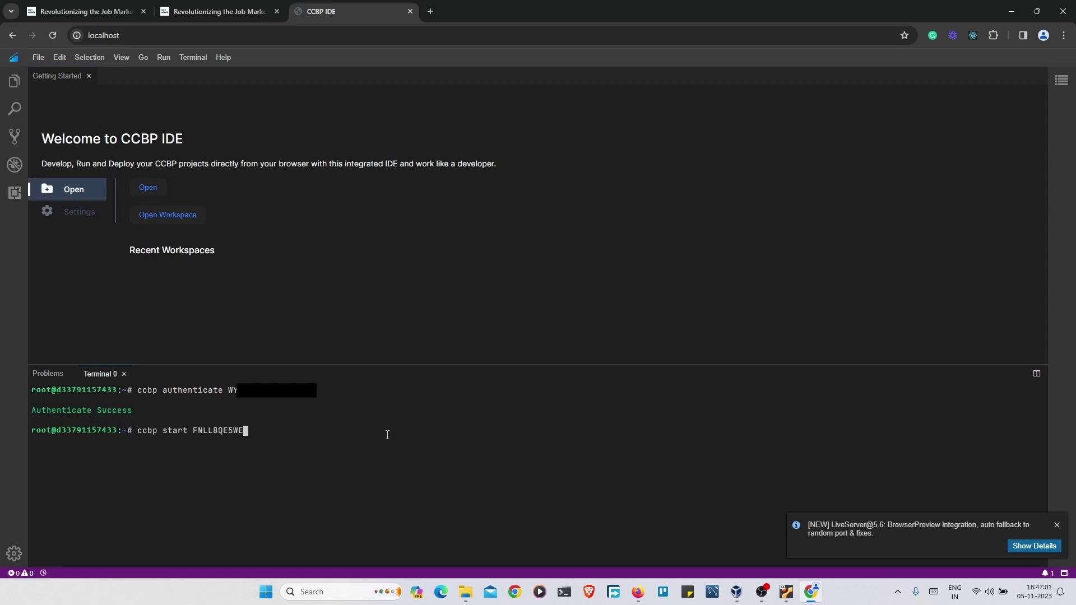
key(Return)
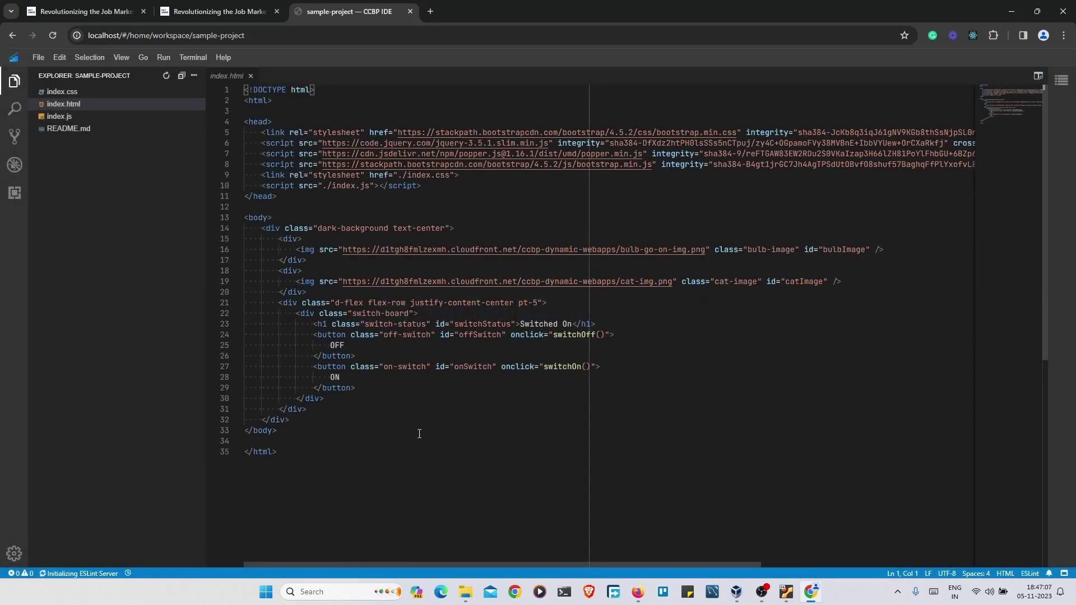
- Serve index.html with Live Server so it runs on port 5500
right_click(69, 104)
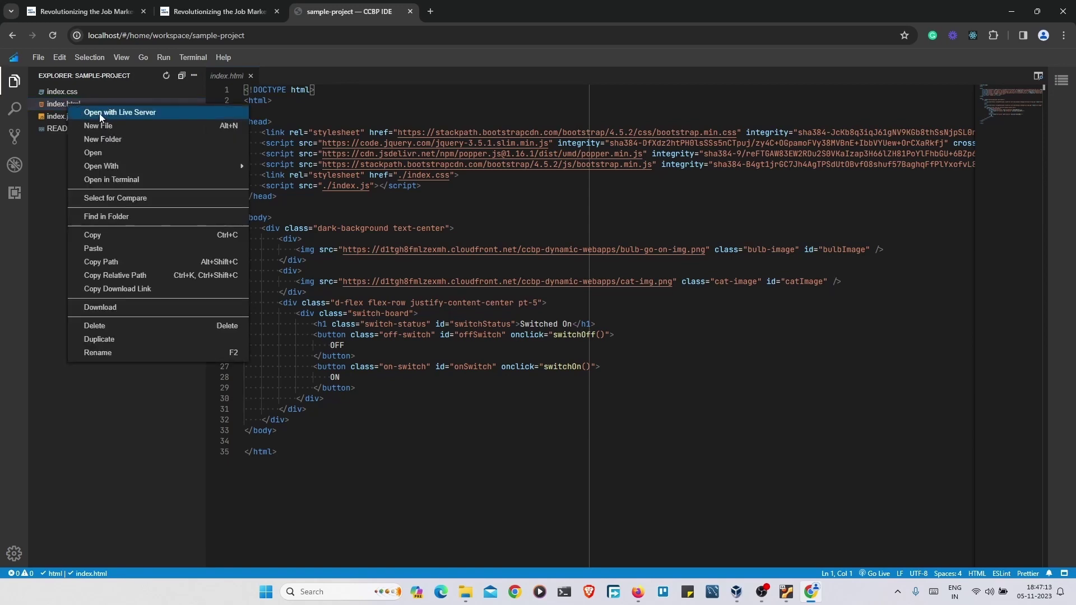
click(160, 113)
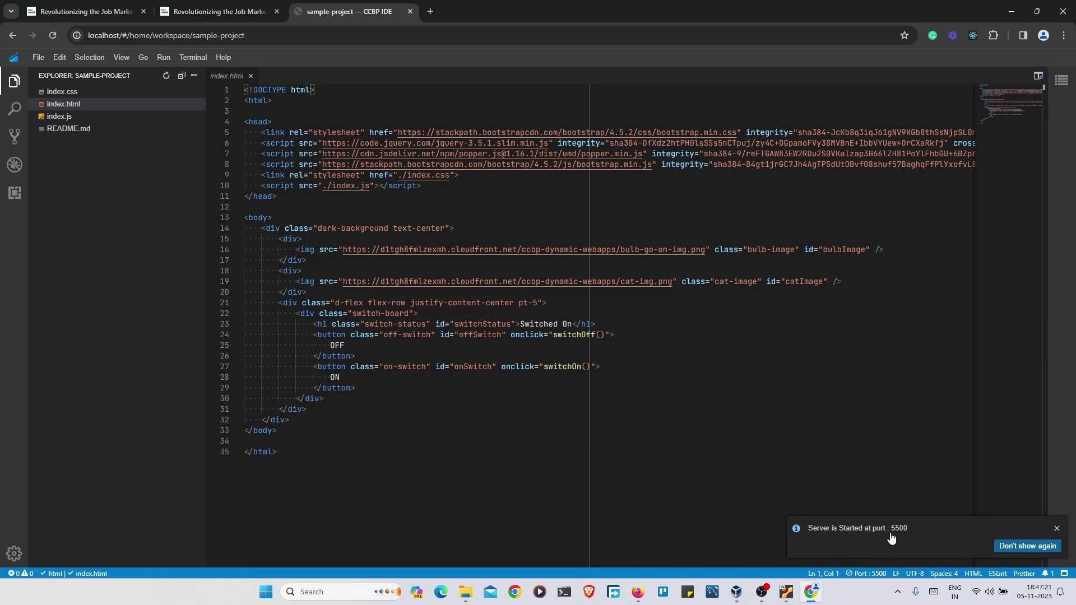
- Load localhost:5500 in a new tab and switch the cat page's light OFF, then ON
click(430, 12)
click(447, 32)
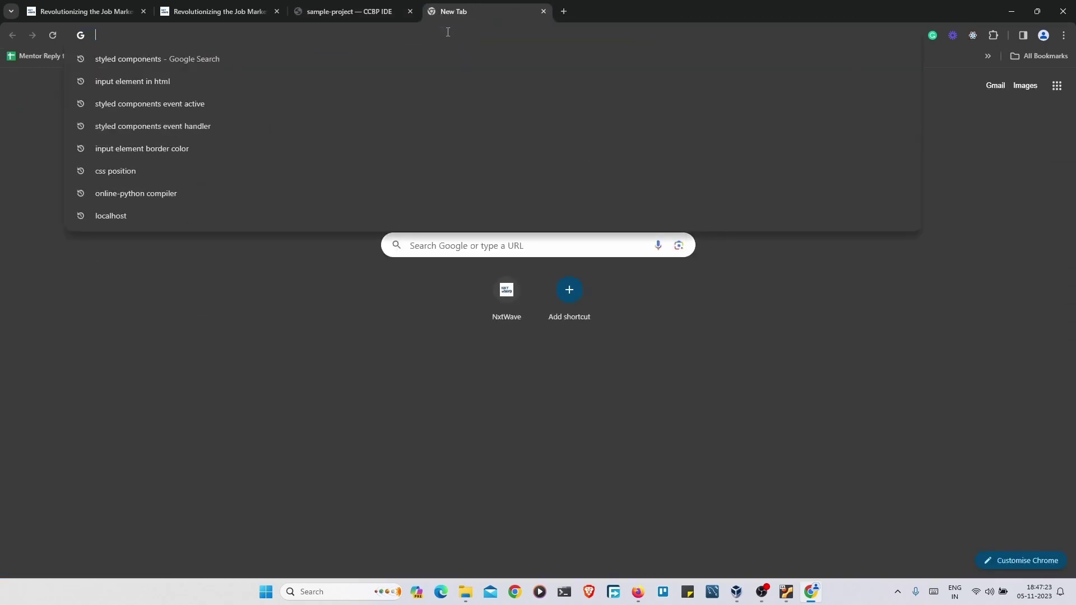
text(lo)
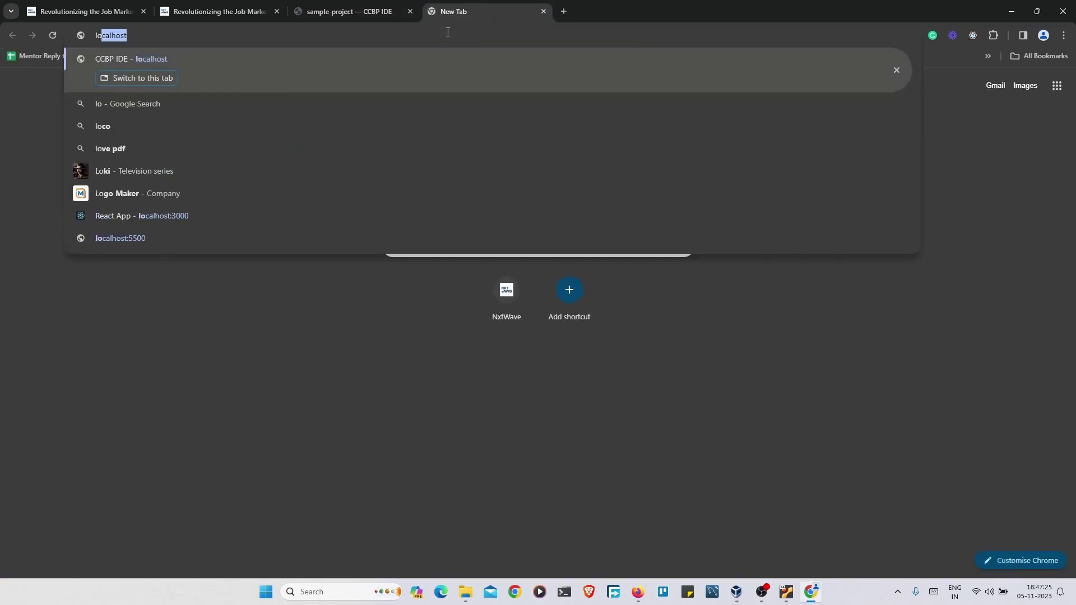
key(Right)
text(:556)
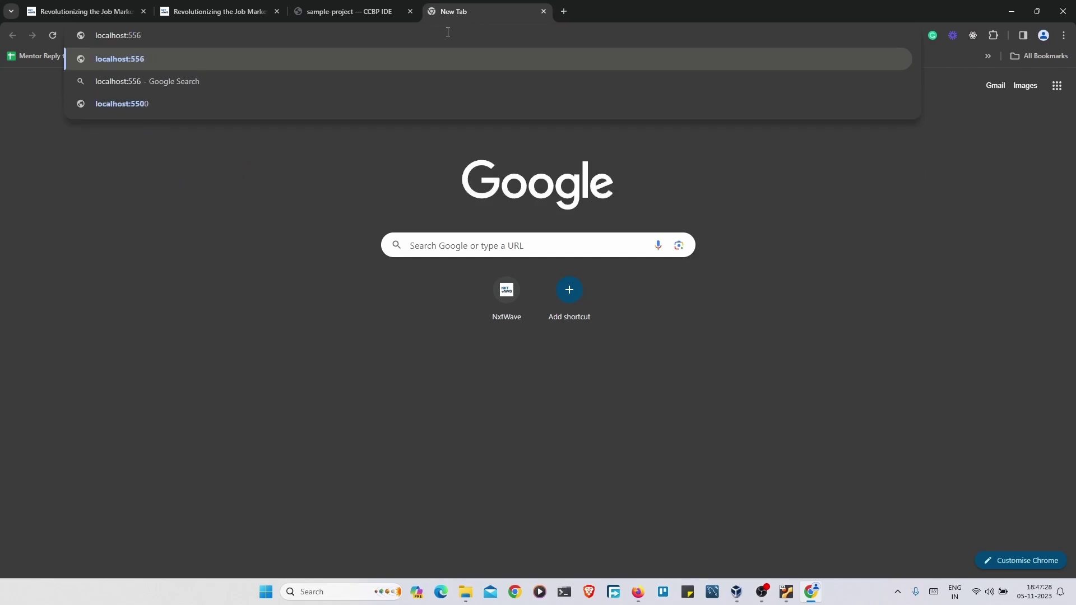
key(BackSpace)
text(00)
key(Return)
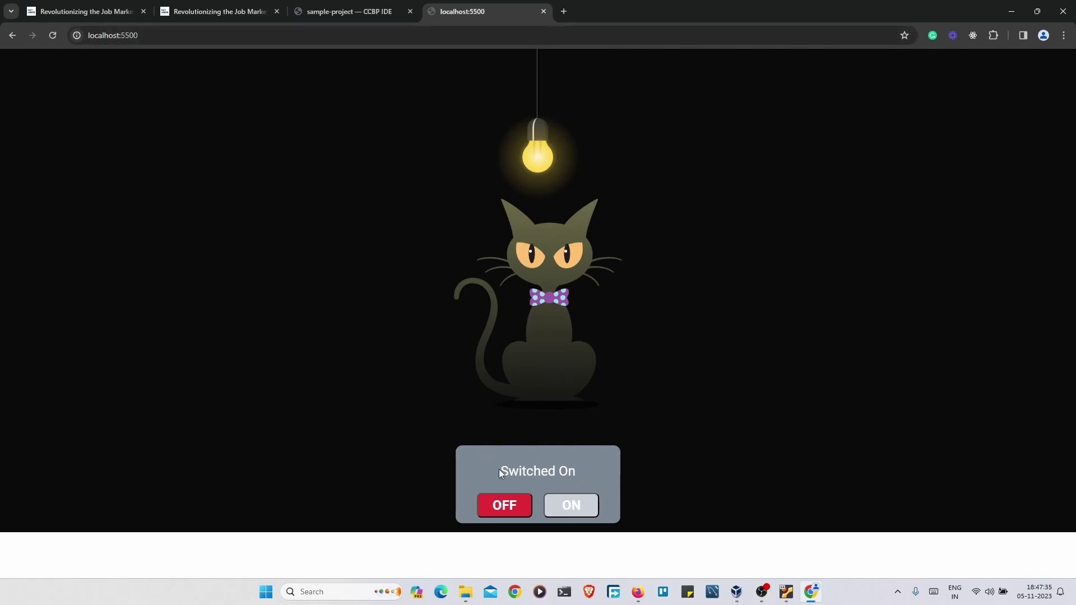
click(503, 508)
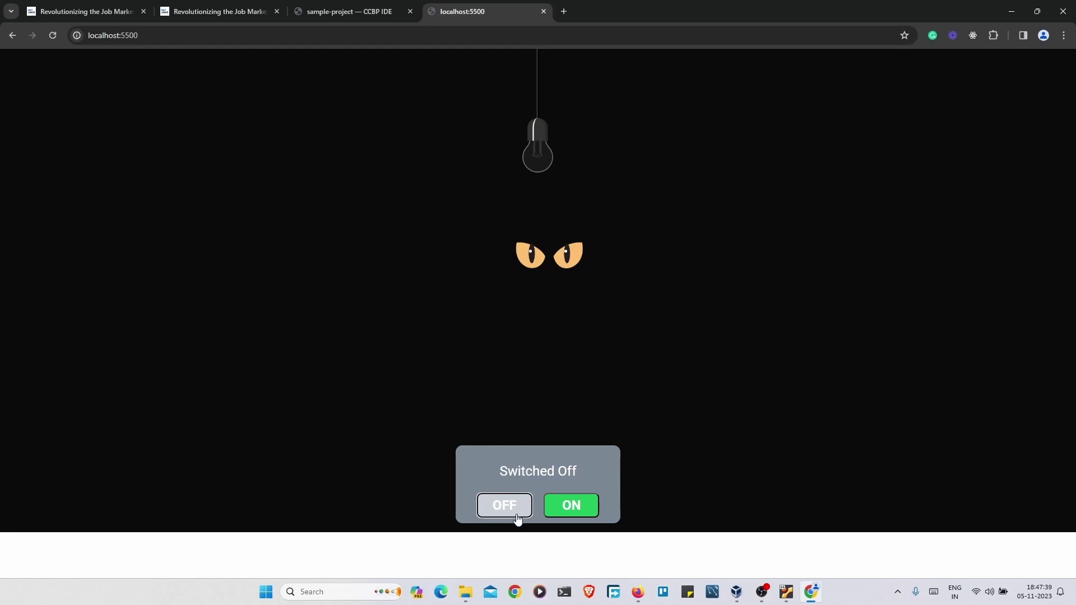
click(571, 505)
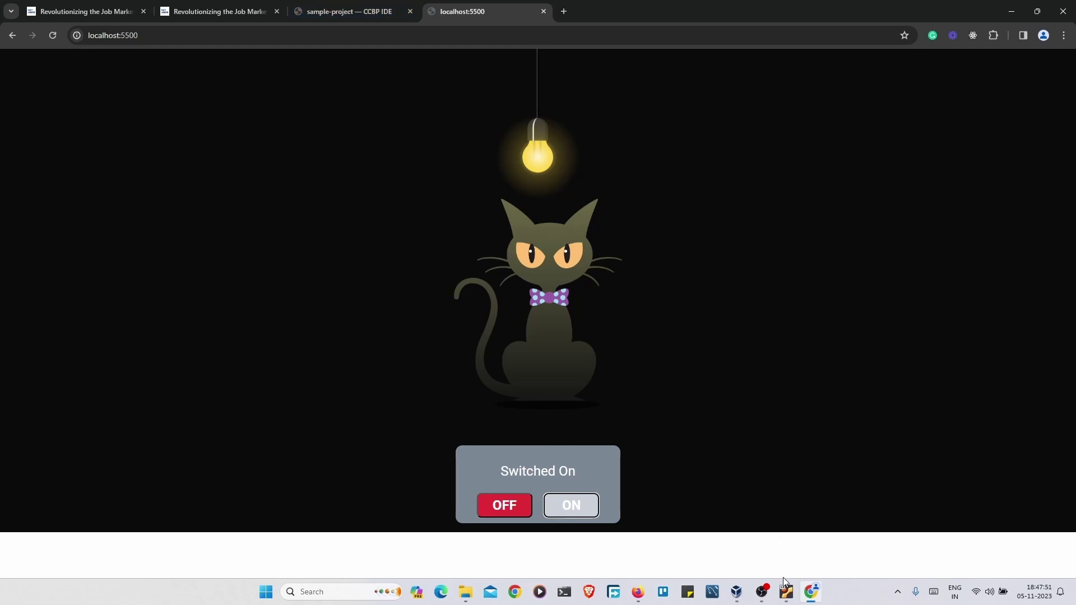
- Shut down the ubuntu VM by choosing Power off the machine in its Close dialog
click(744, 592)
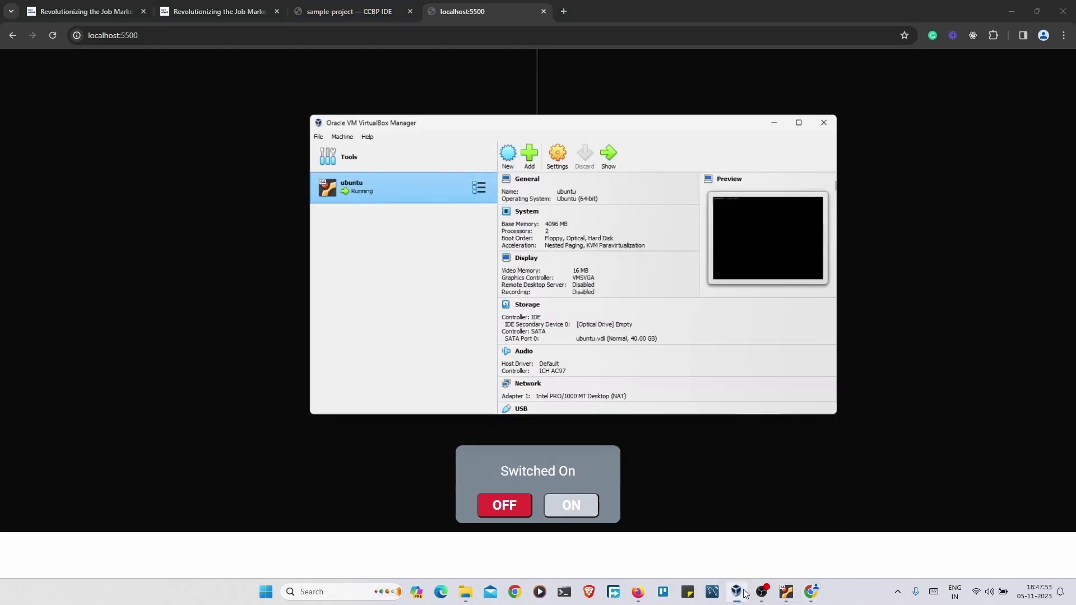
click(791, 603)
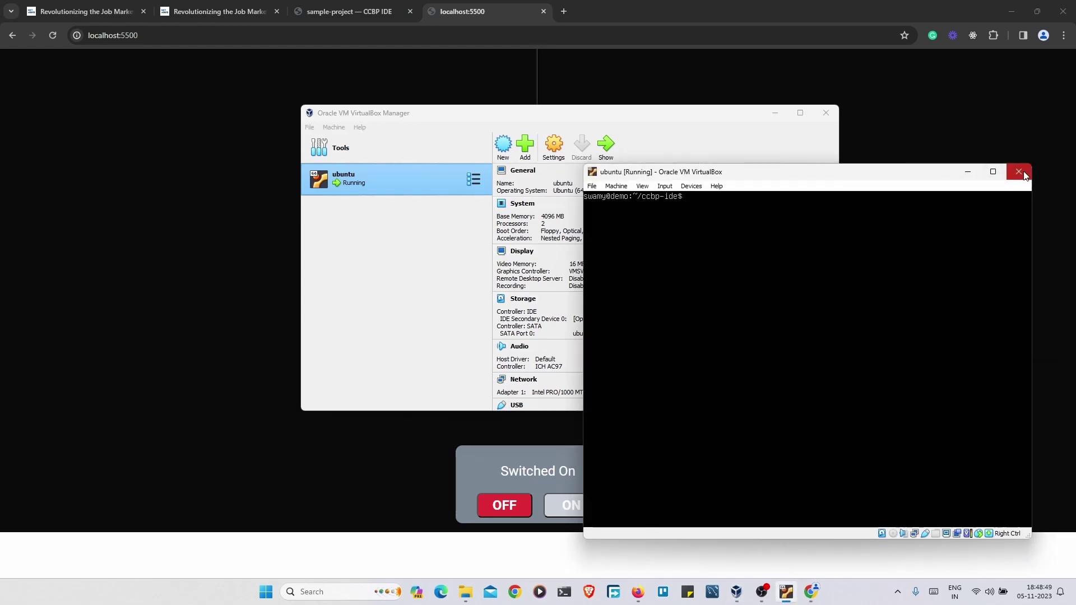
click(1018, 172)
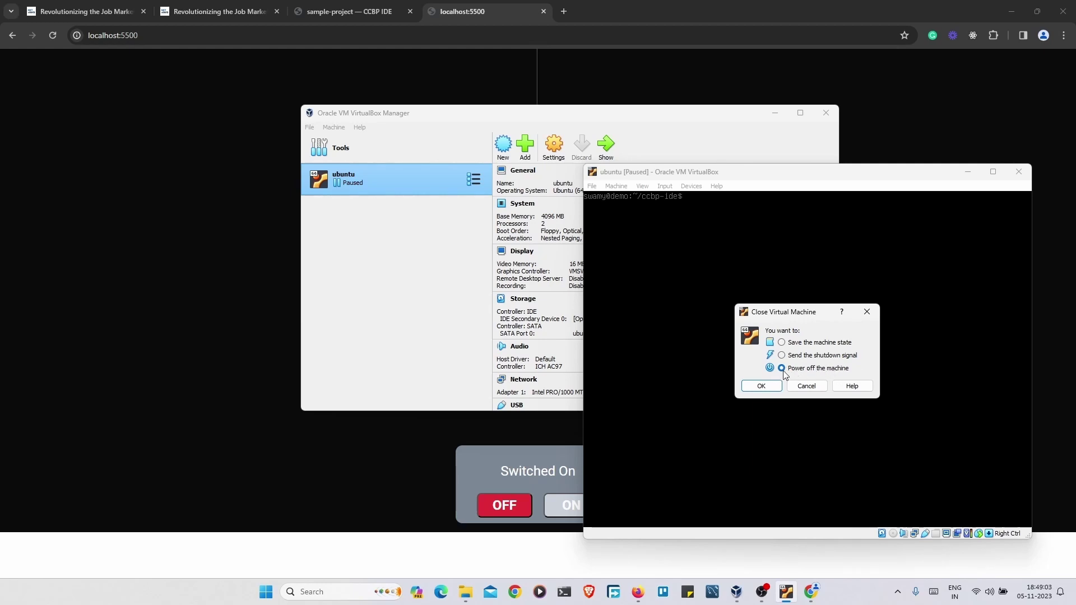
click(760, 386)
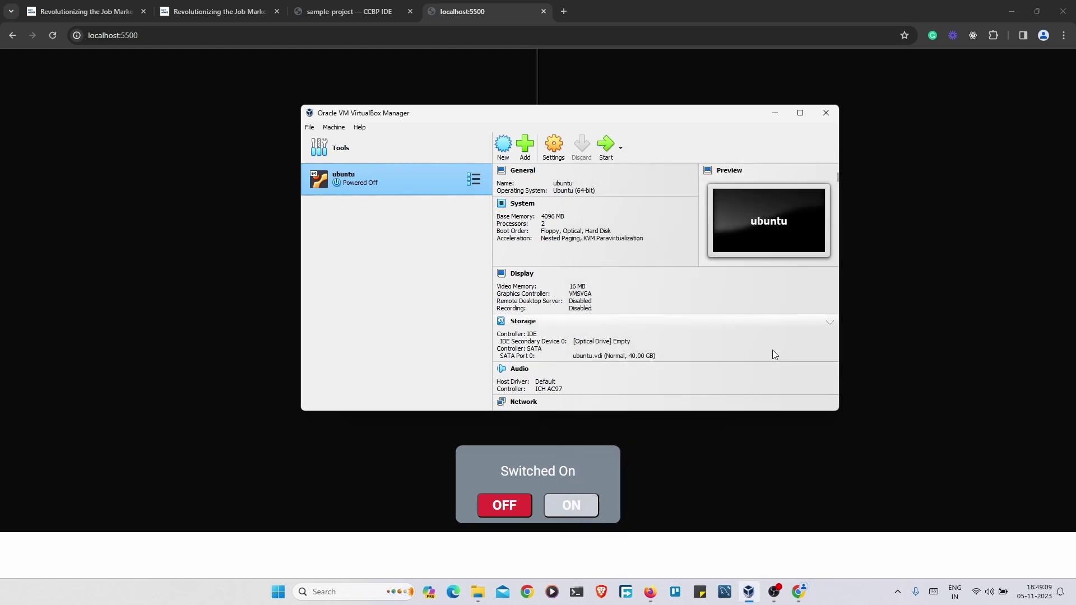
click(356, 13)
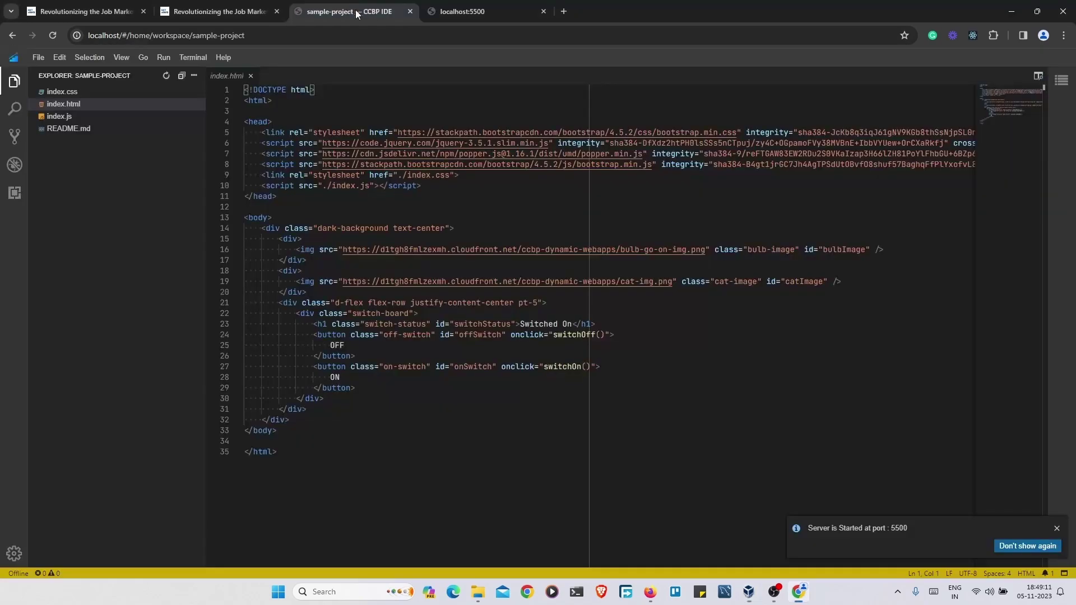
- Reload the localhost:5500 tab and confirm the site can't be reached
click(468, 11)
click(514, 41)
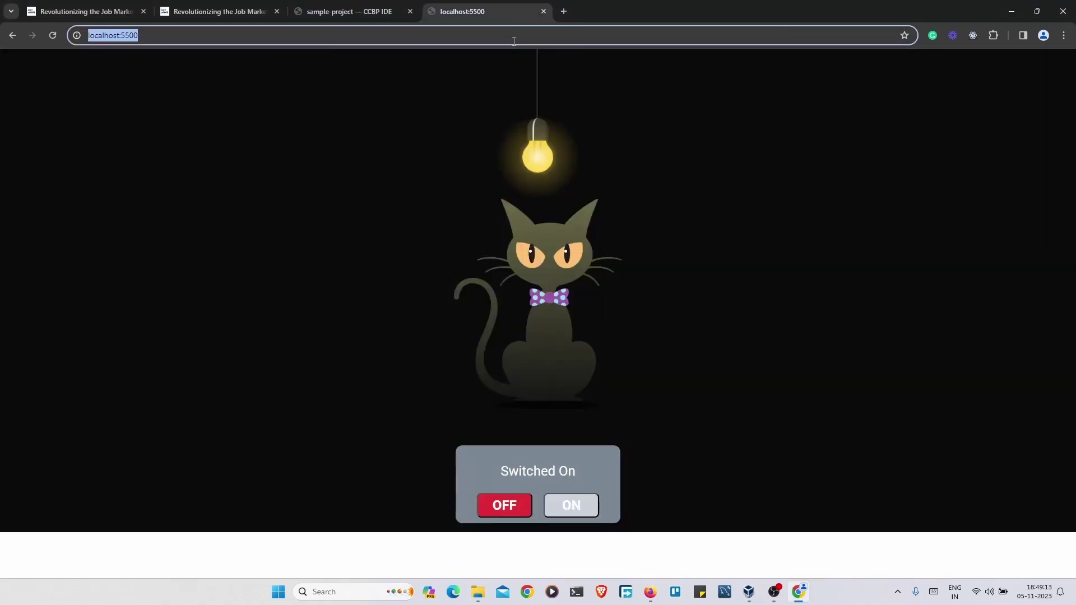
key(Return)
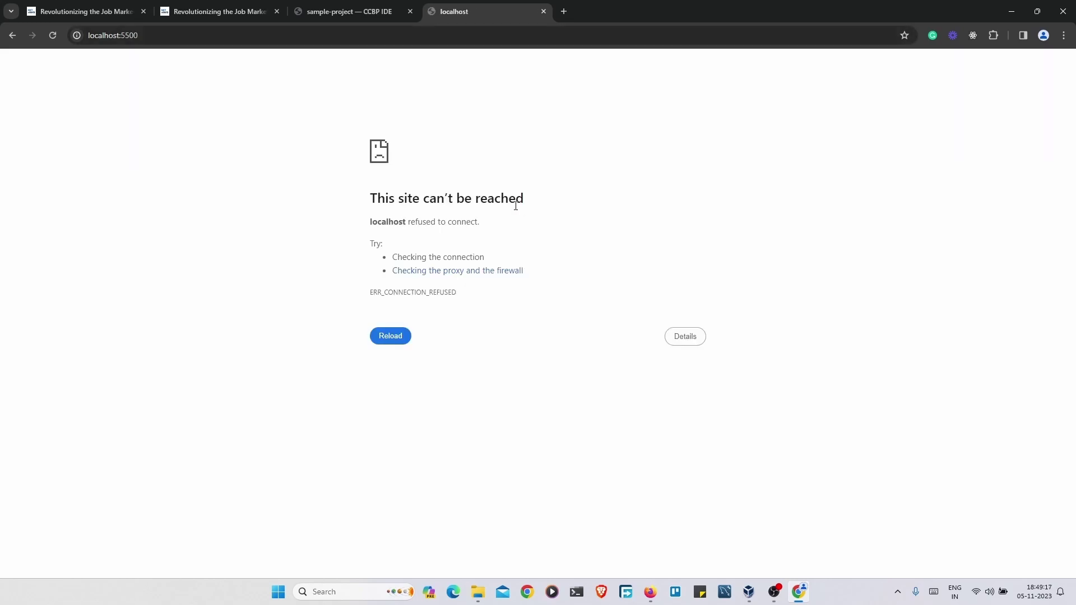
drag(369, 198, 569, 202)
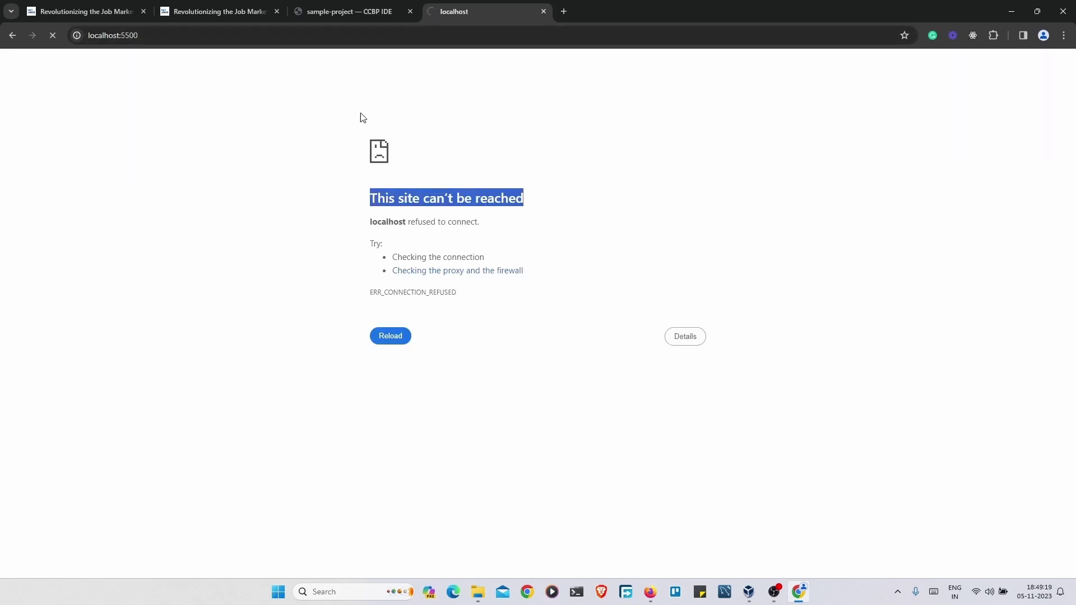
- Reload the CCBP IDE tab
click(338, 12)
click(439, 40)
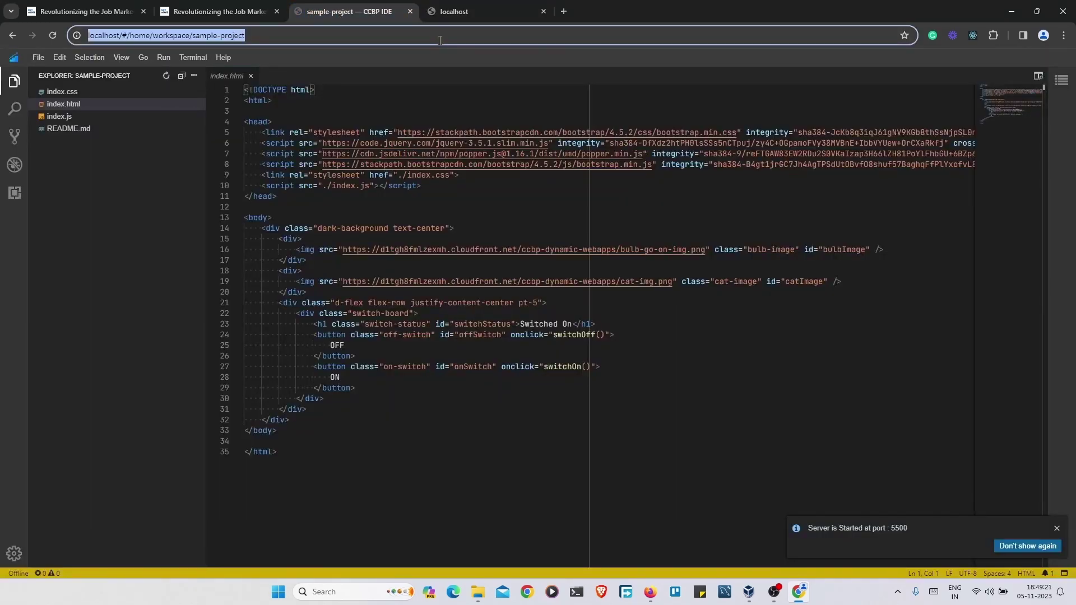
key(Return)
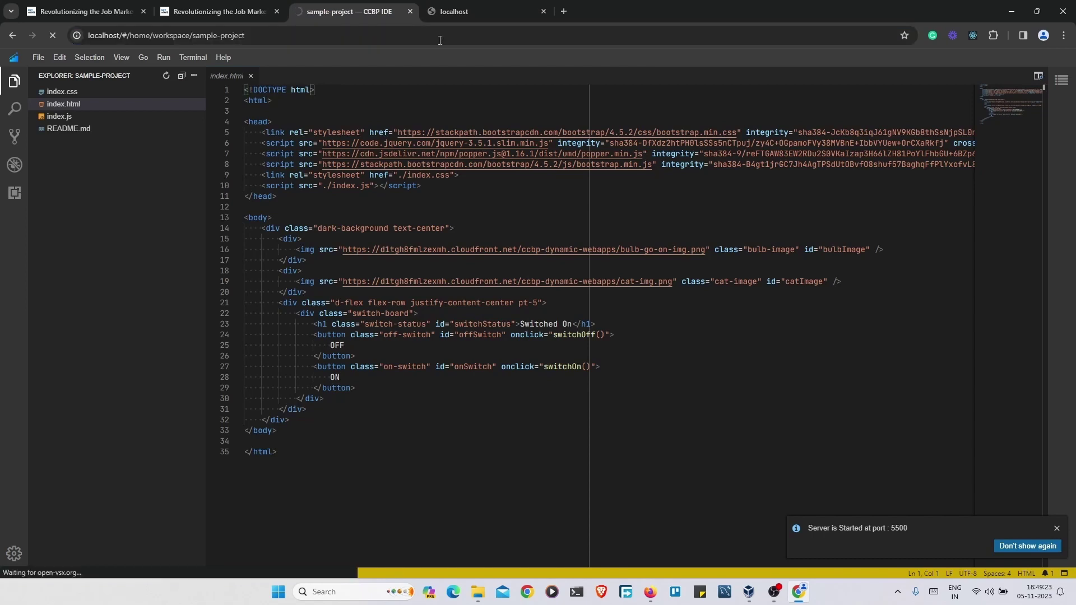